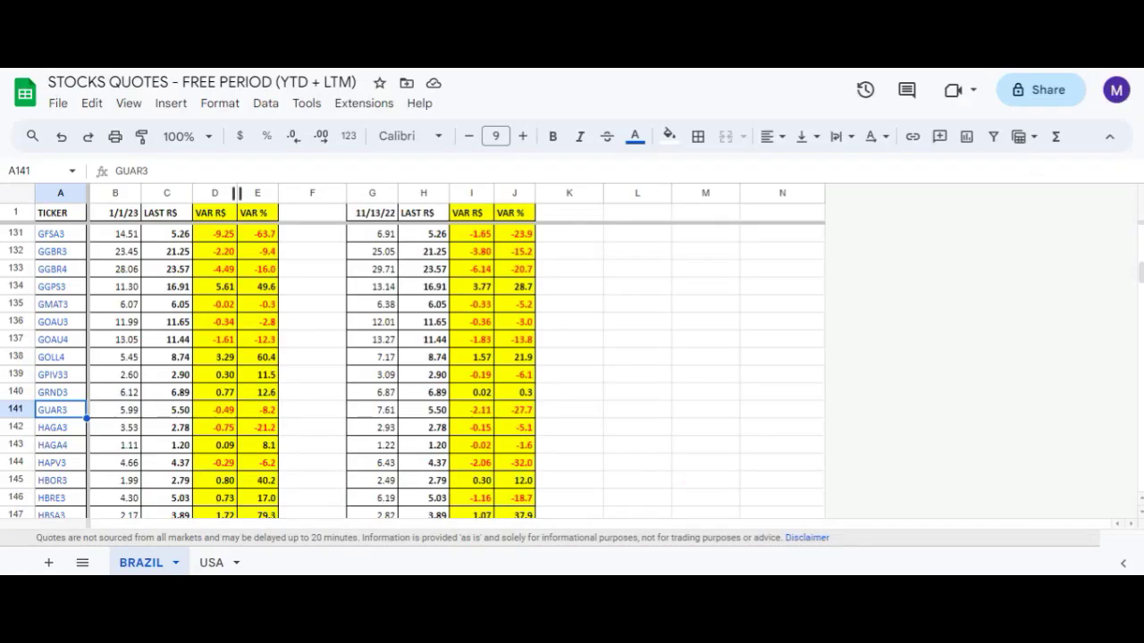
# Step: Switch to the GUAR workbook in Excel and survey the quarterly and nine-month comparison tables on the YT sheet
pyautogui.click(299, 420)
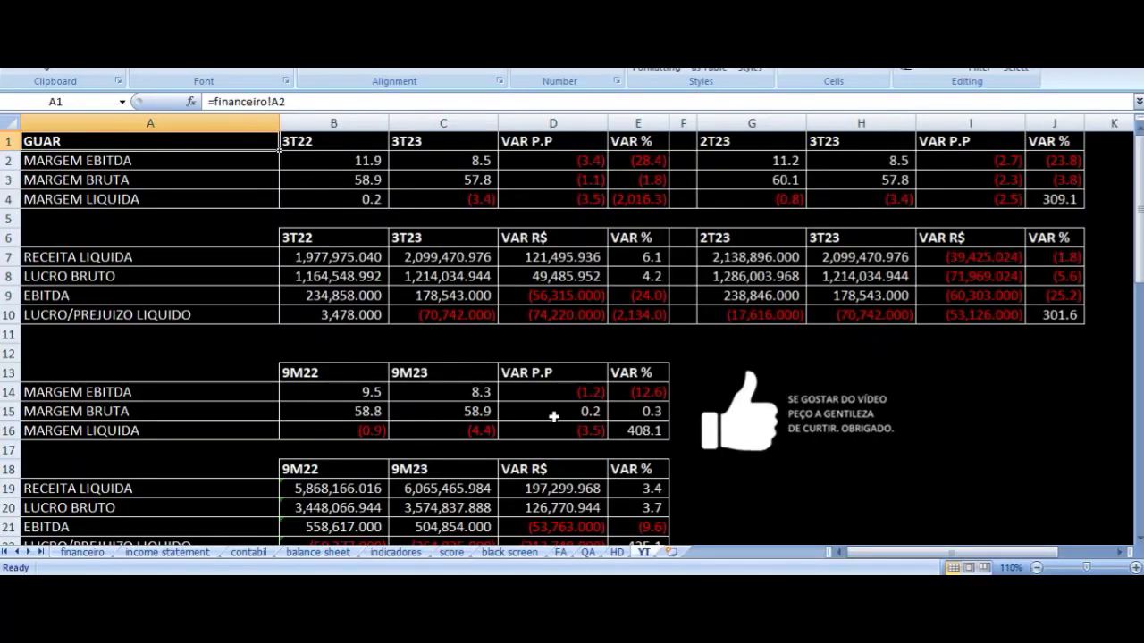
pyautogui.moveTo(362, 143); pyautogui.dragTo(613, 327)
pyautogui.moveTo(741, 148); pyautogui.dragTo(990, 300)
pyautogui.click(331, 399)
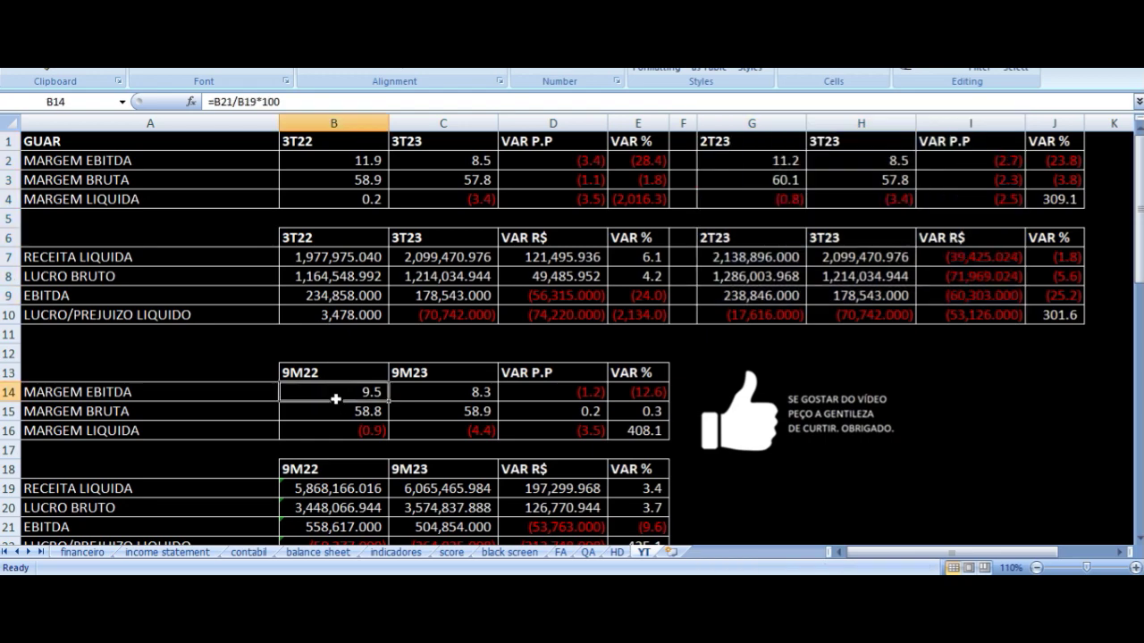
pyautogui.scroll(-2, 382, 370)
pyautogui.scroll(2, 382, 370)
# Step: Examine the MARGEM EBITDA row, comparing 3T22 with 3T23 and the percentage-point variation
pyautogui.click(361, 164)
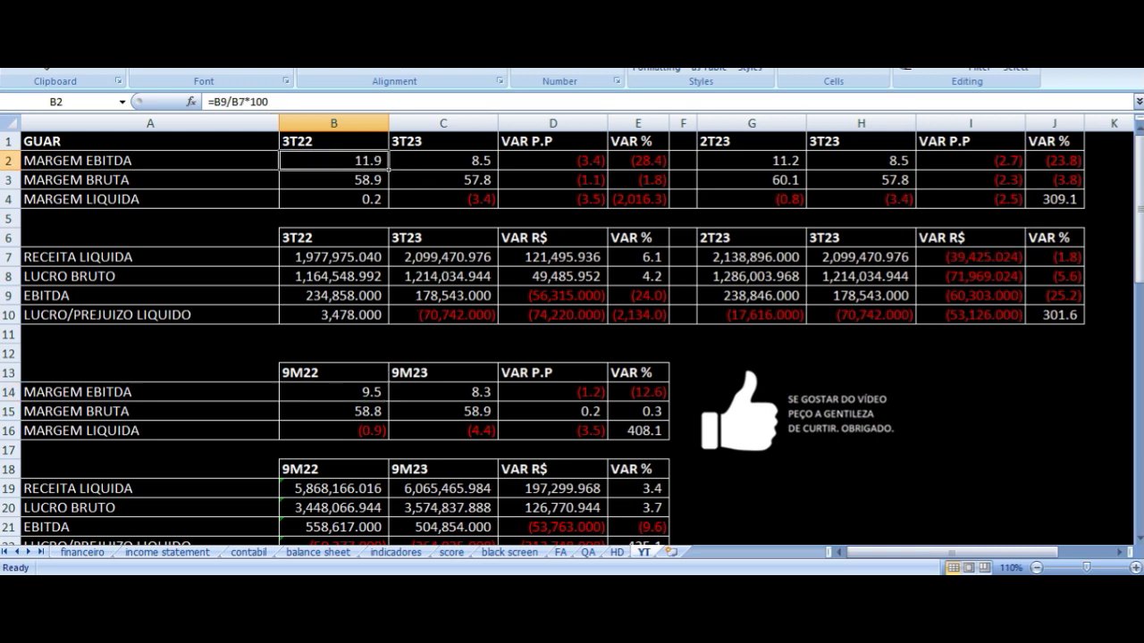
pyautogui.click(149, 160)
pyautogui.click(334, 160)
pyautogui.click(443, 161)
pyautogui.click(333, 161)
pyautogui.click(443, 161)
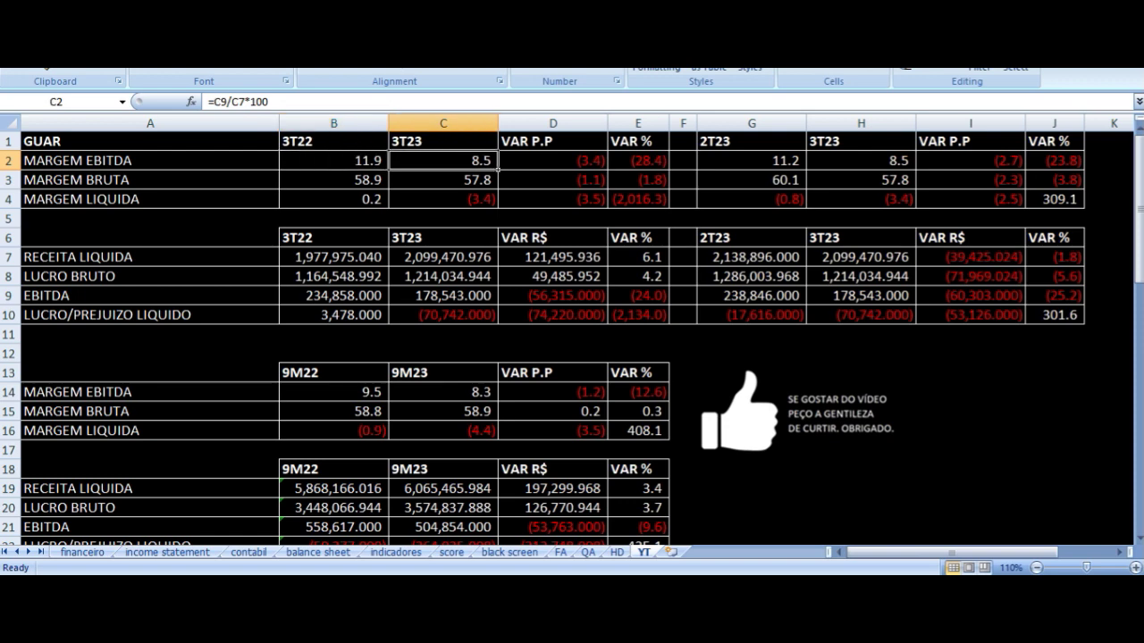
pyautogui.click(552, 161)
# Step: Examine the MARGEM BRUTA row for 3T22 and 3T23, including its VAR P.P value
pyautogui.press('Up')
pyautogui.press('Down')
pyautogui.press('Down')
pyautogui.press('Left')
pyautogui.press('Left')
pyautogui.press('Left')
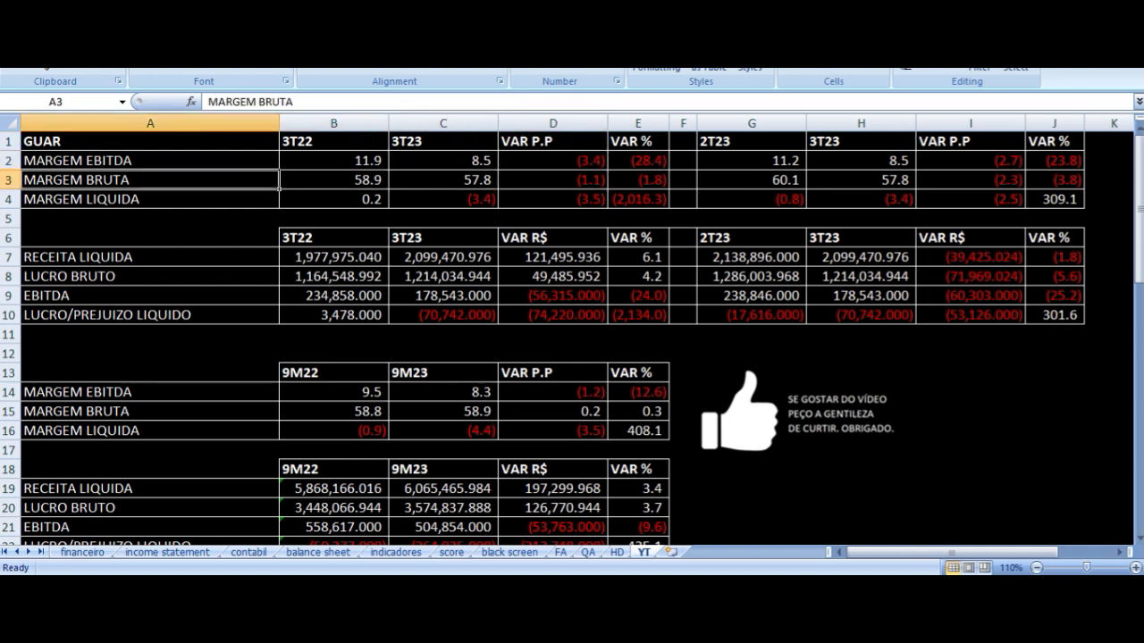
pyautogui.click(333, 180)
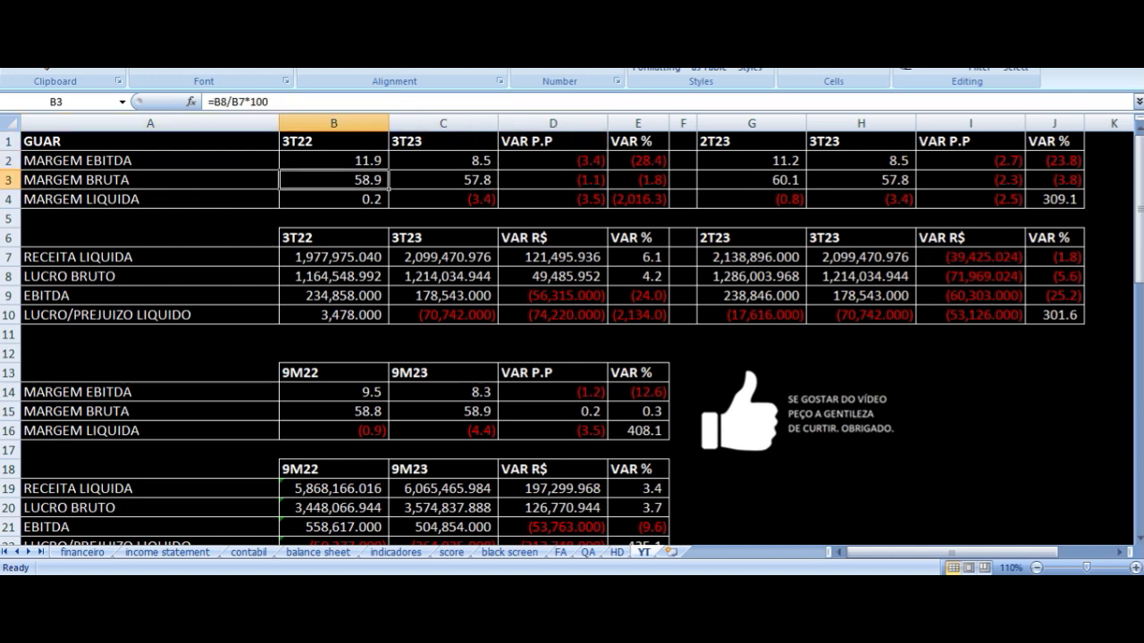
pyautogui.click(443, 180)
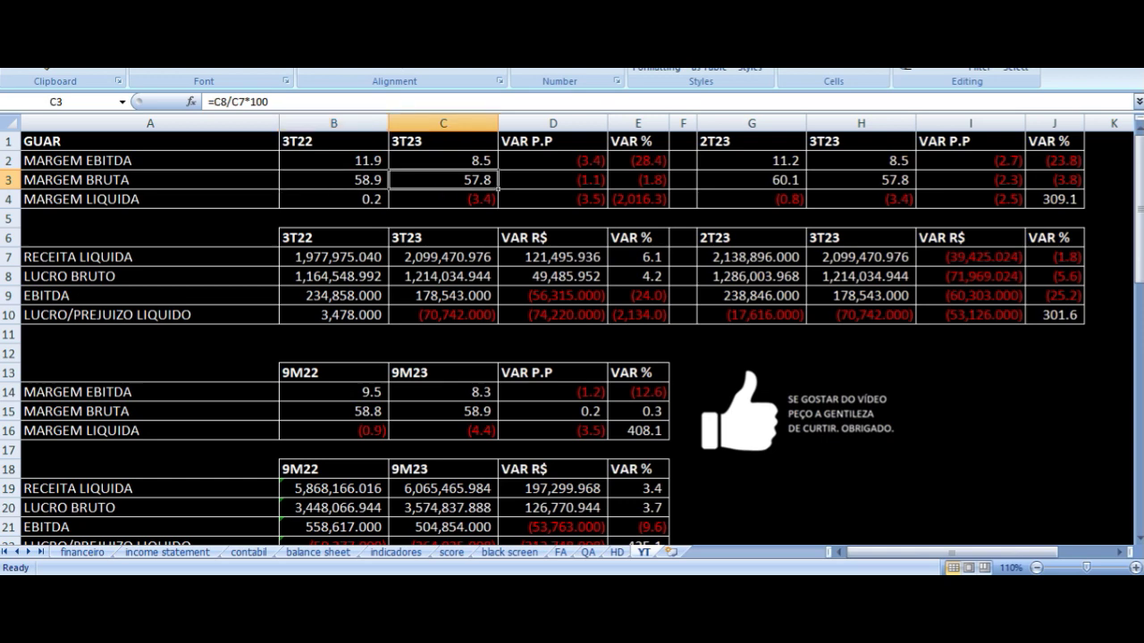
pyautogui.click(552, 180)
# Step: Examine the MARGEM LIQUIDA row from 3T22 through 3T23 to its percentage-point variation
pyautogui.press('Down')
pyautogui.press('Left')
pyautogui.press('Left')
pyautogui.press('Left')
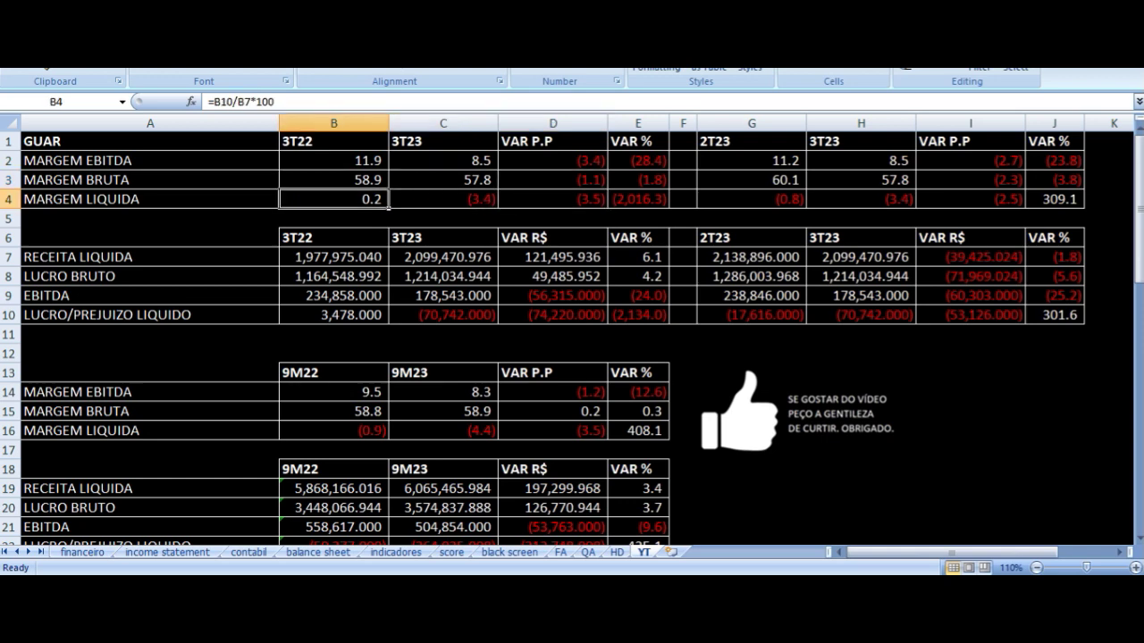
pyautogui.click(333, 199)
pyautogui.click(443, 199)
pyautogui.click(552, 199)
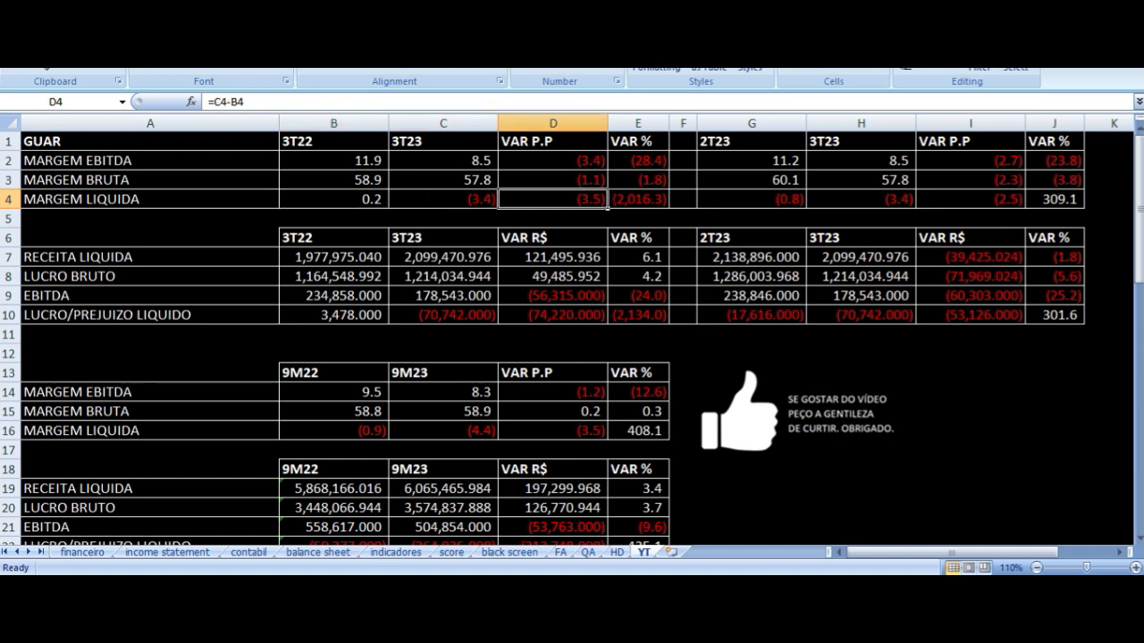
# Step: Review the RECEITA LIQUIDA row, comparing 3T22 with 3T23 along with its VAR R$ and VAR % cells
pyautogui.press('Down')
pyautogui.press('Down')
pyautogui.press('Down')
pyautogui.press('Left')
pyautogui.press('Left')
pyautogui.press('Left')
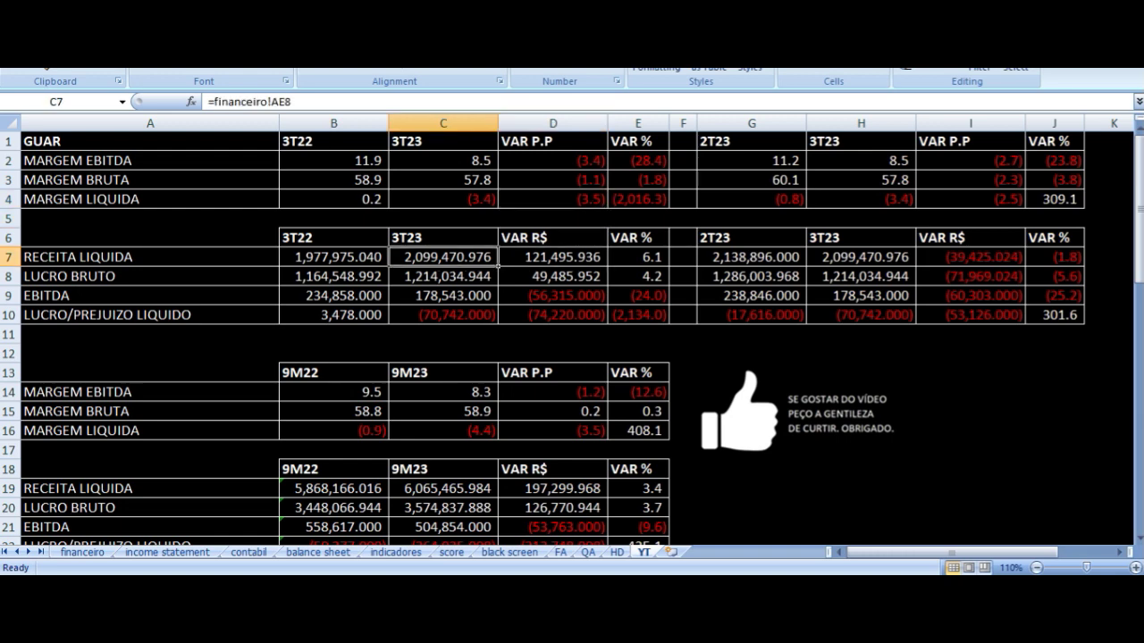
pyautogui.press('Right')
pyautogui.press('Right')
pyautogui.press('Right')
pyautogui.press('Right')
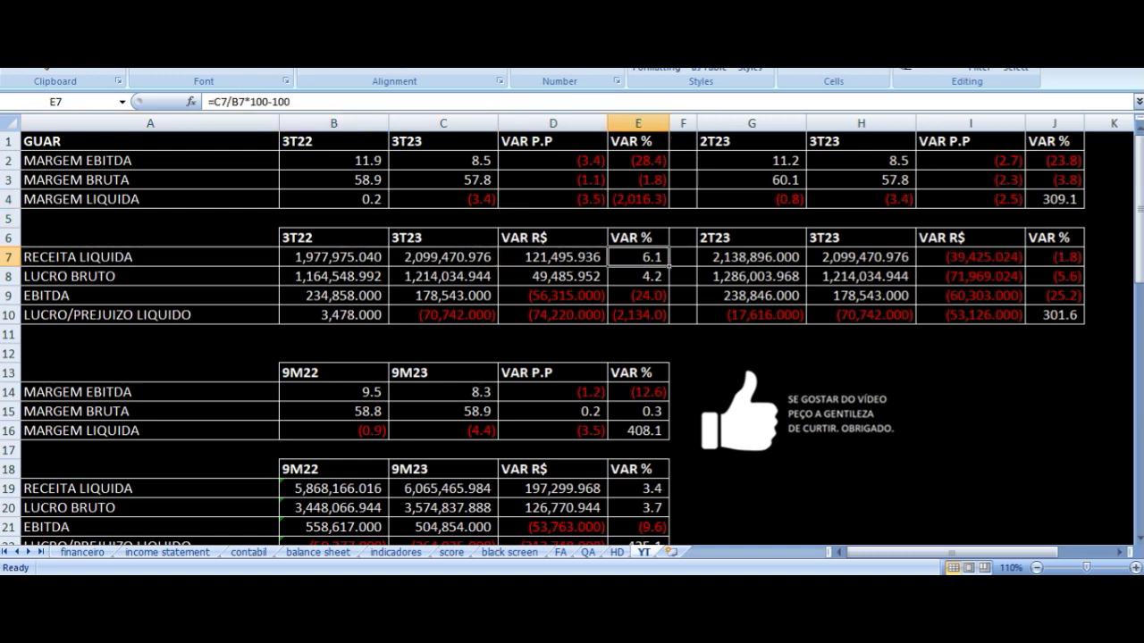
pyautogui.press('Left')
pyautogui.press('Left')
pyautogui.press('Left')
pyautogui.press('Up')
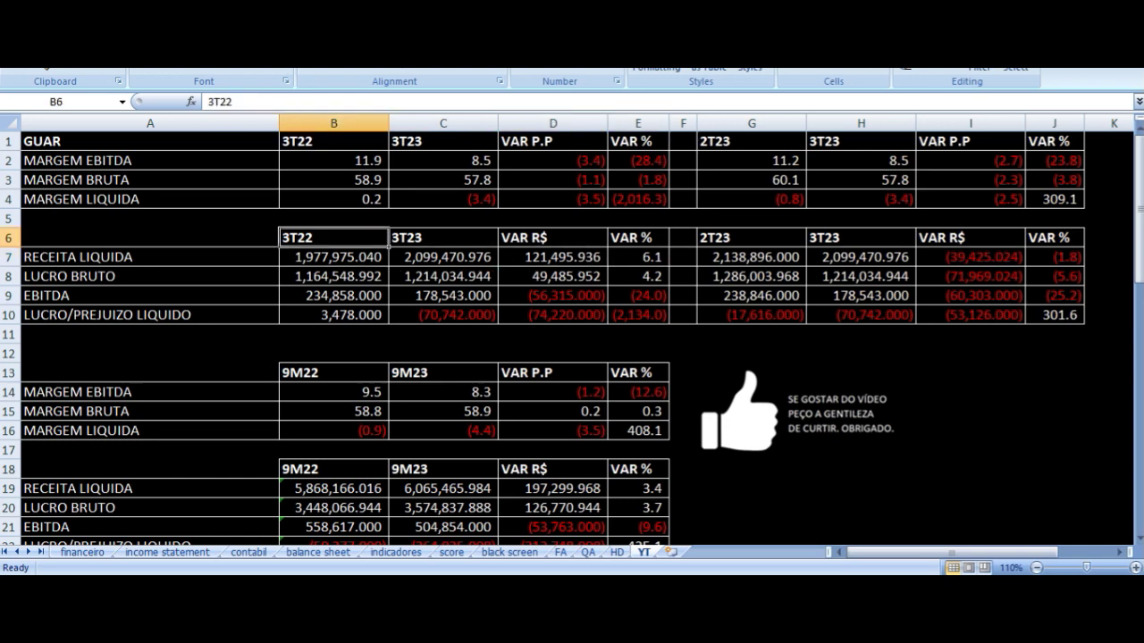
pyautogui.press('Right')
pyautogui.press('Down')
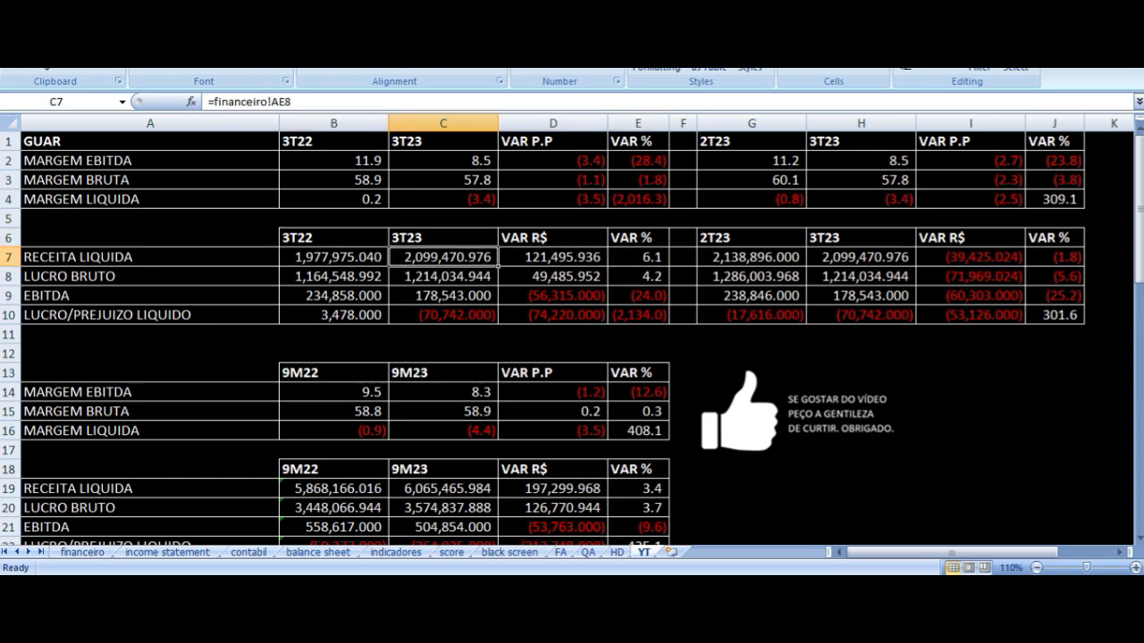
pyautogui.press('Left')
pyautogui.press('Left')
pyautogui.press('Right')
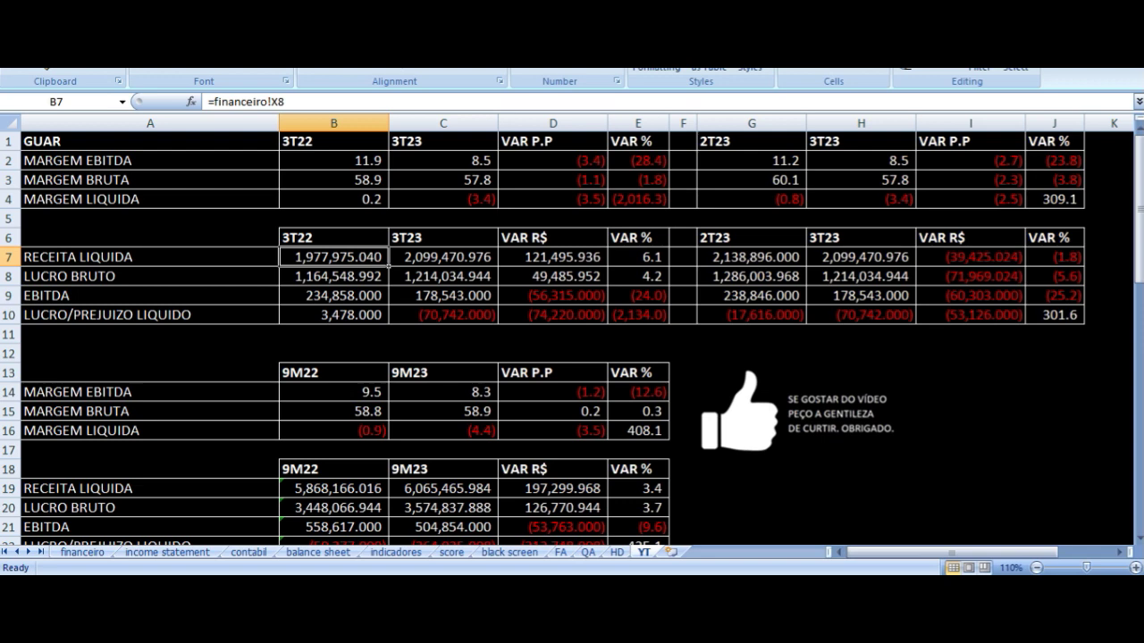
pyautogui.press('Right')
pyautogui.press('Right')
pyautogui.press('Right')
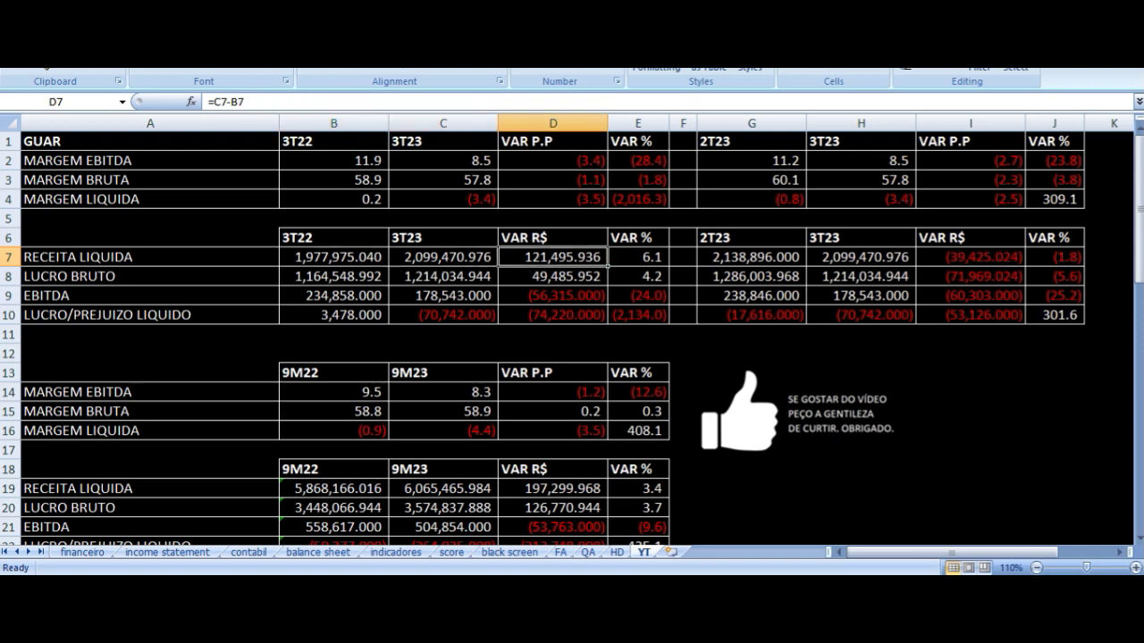
# Step: Review the LUCRO BRUTO row for 3T22 and 3T23 together with its variation in reais and percent
pyautogui.press('Down')
pyautogui.press('Left')
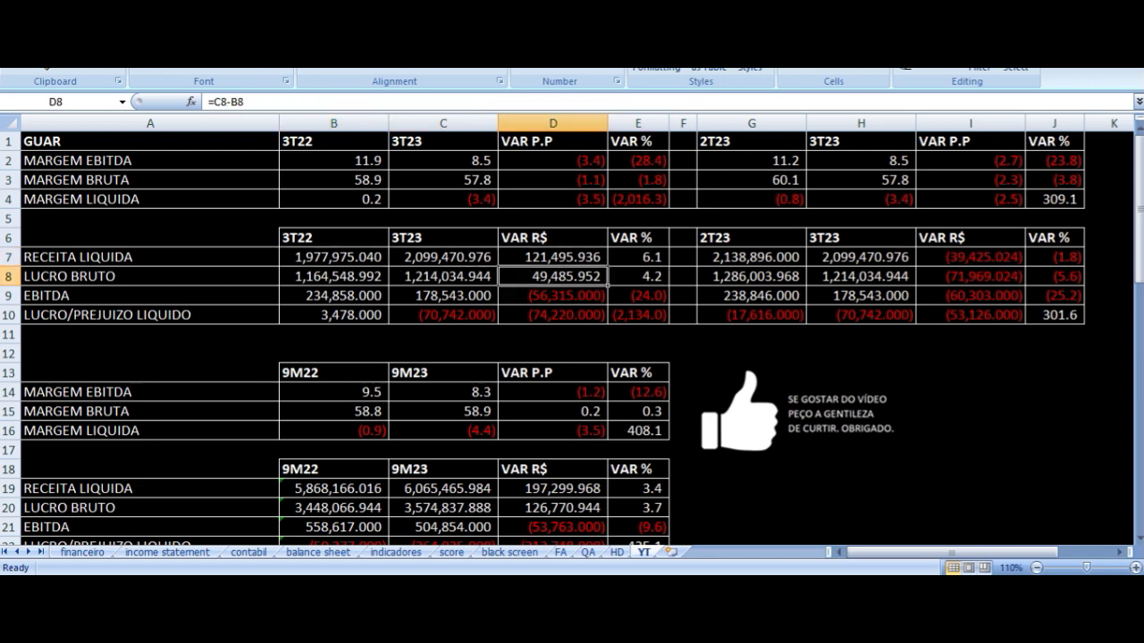
pyautogui.press('Left')
pyautogui.press('Left')
pyautogui.press('Left')
pyautogui.press('Right')
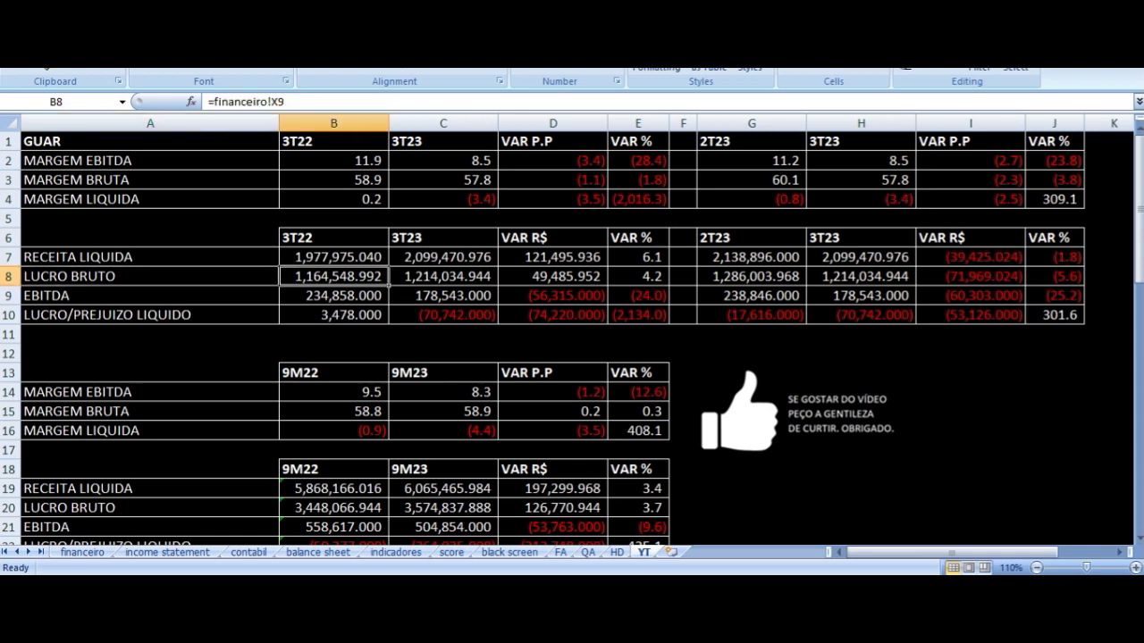
pyautogui.press('Right')
pyautogui.press('Right')
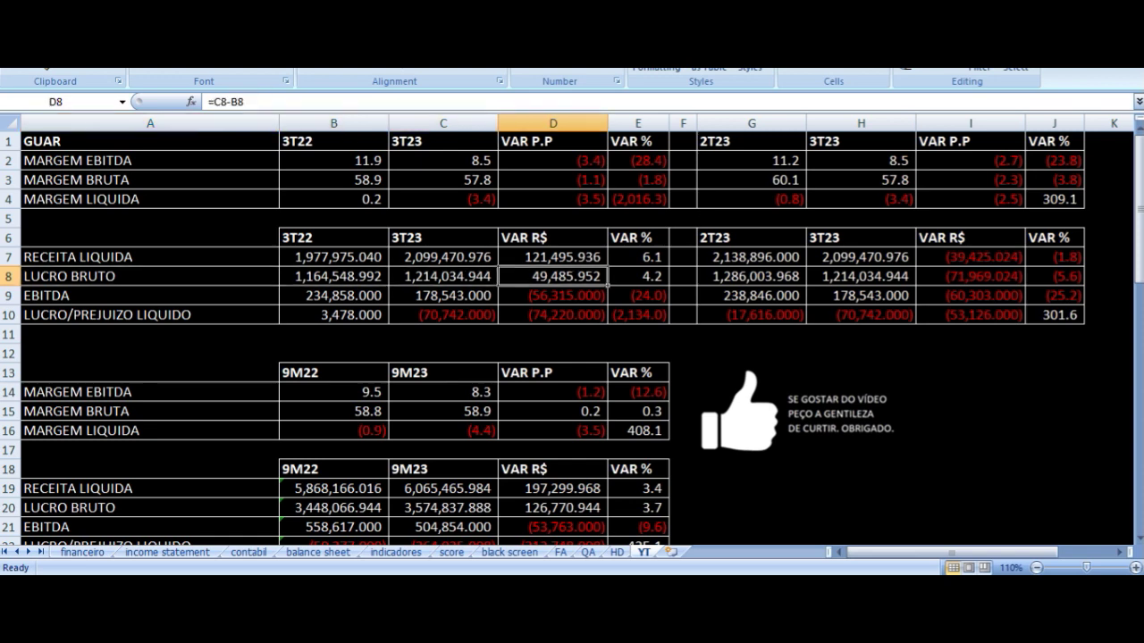
pyautogui.press('Right')
# Step: Review the EBITDA row in the 3T22 versus 3T23 table, checking both quarters and their VAR R$ and VAR % cells
pyautogui.press('Down')
pyautogui.press('Left')
pyautogui.press('Left')
pyautogui.press('Left')
pyautogui.press('Left')
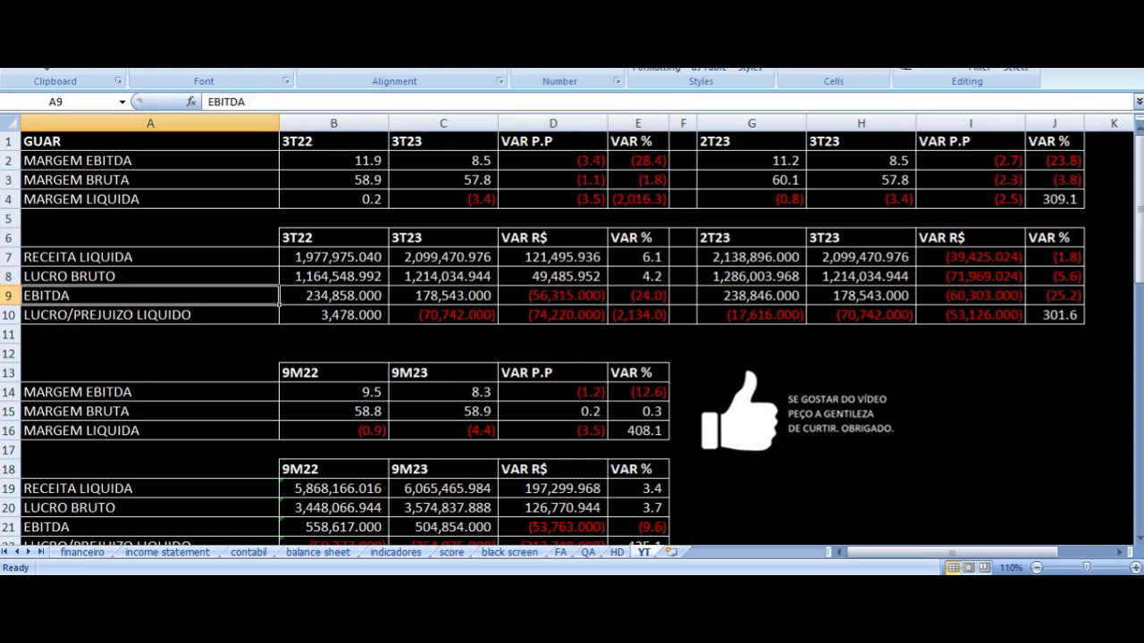
pyautogui.press('Right')
pyautogui.press('Right')
pyautogui.press('Right')
pyautogui.press('Right')
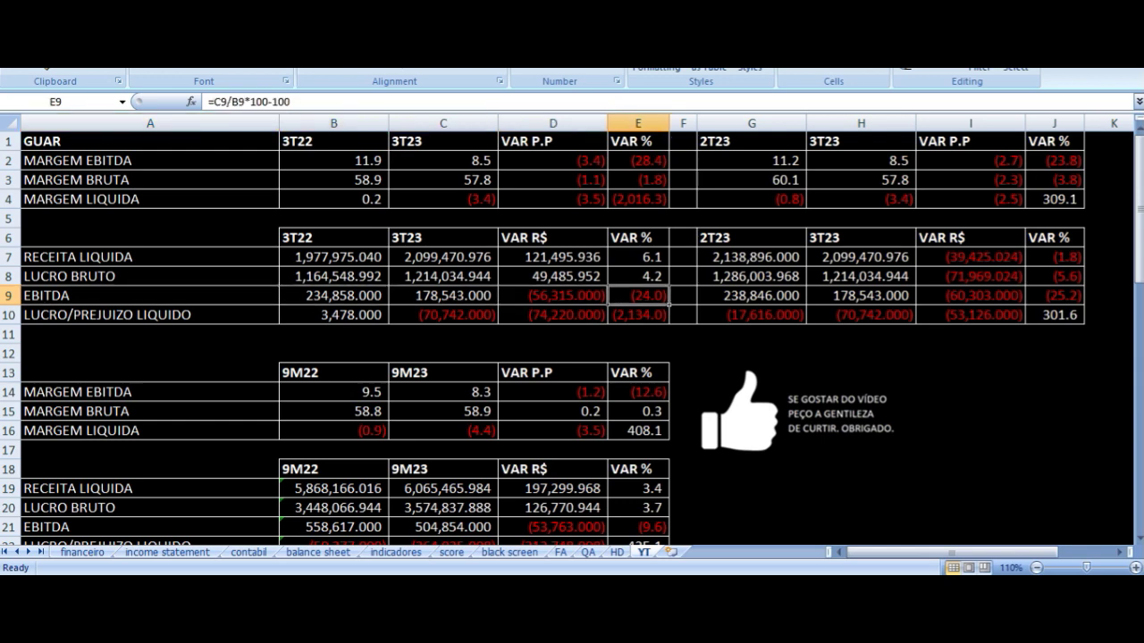
pyautogui.press('Left')
pyautogui.press('Left')
pyautogui.press('Left')
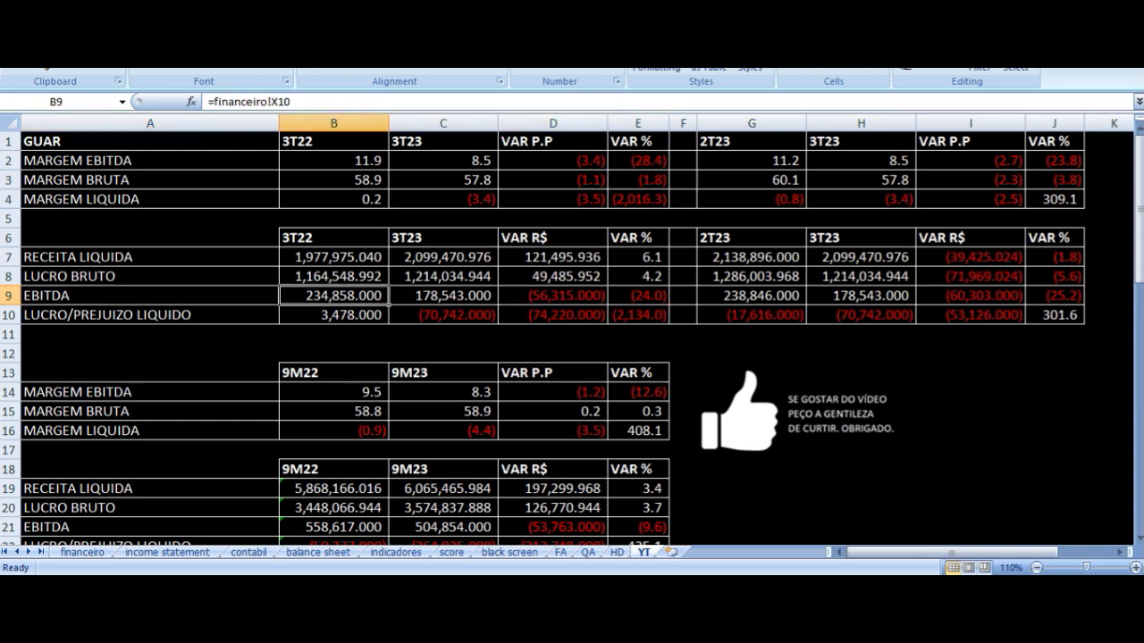
pyautogui.press('Right')
pyautogui.press('Left')
pyautogui.press('Right')
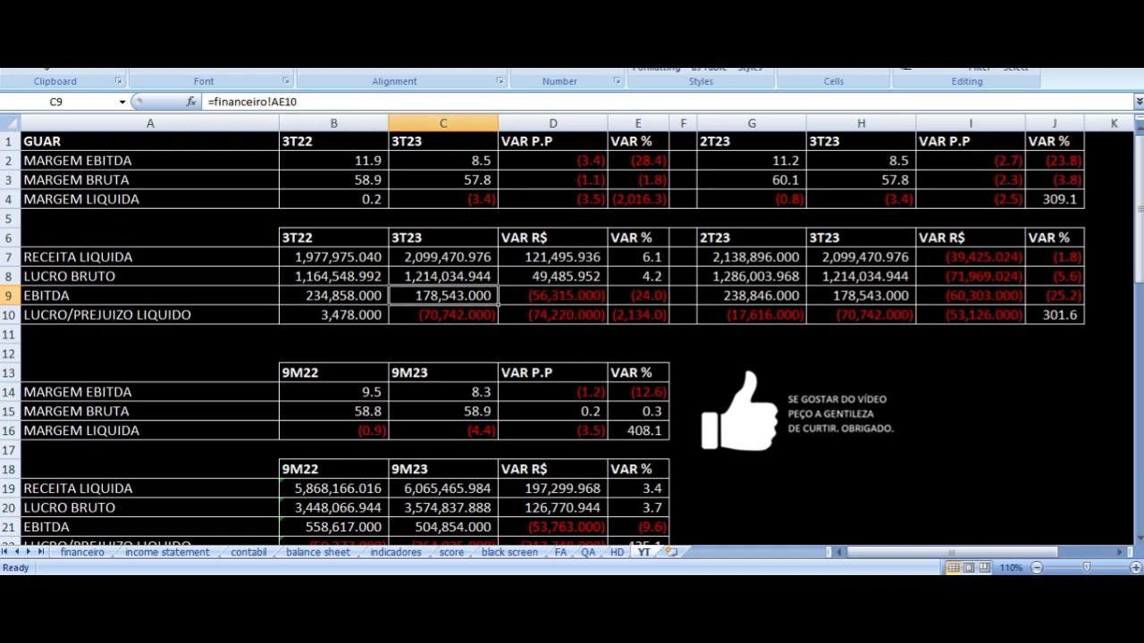
pyautogui.press('Right')
pyautogui.press('Right')
pyautogui.press('Left')
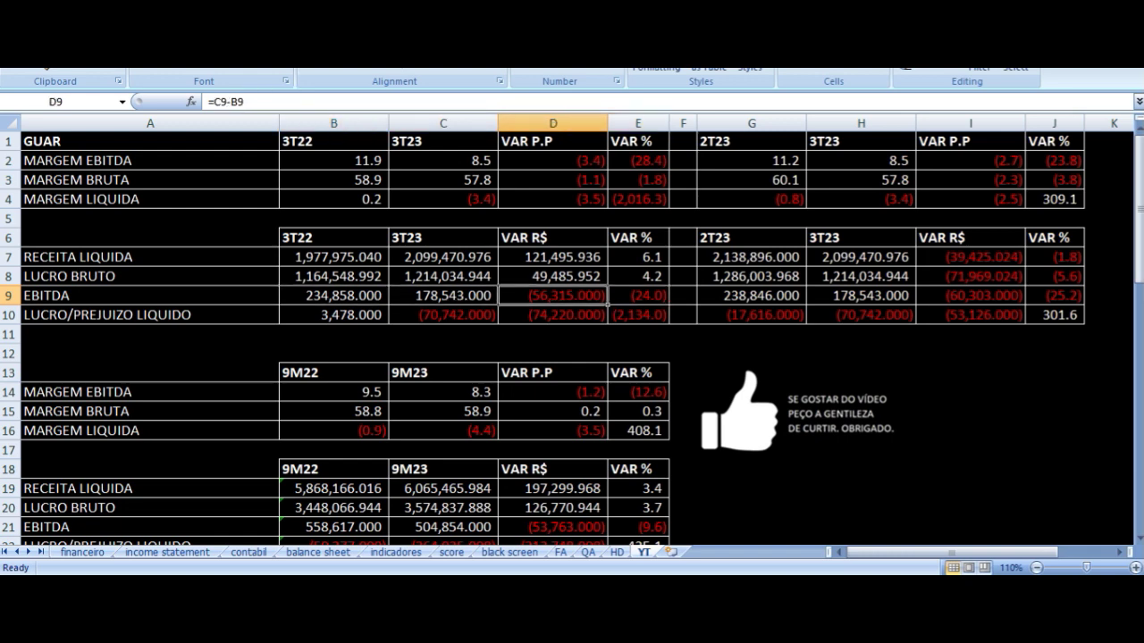
# Step: Review the LUCRO/PREJUIZO LIQUIDO row for 3T22 and 3T23, including its variation in reais and percent
pyautogui.press('Down')
pyautogui.press('Left')
pyautogui.press('Left')
pyautogui.press('Left')
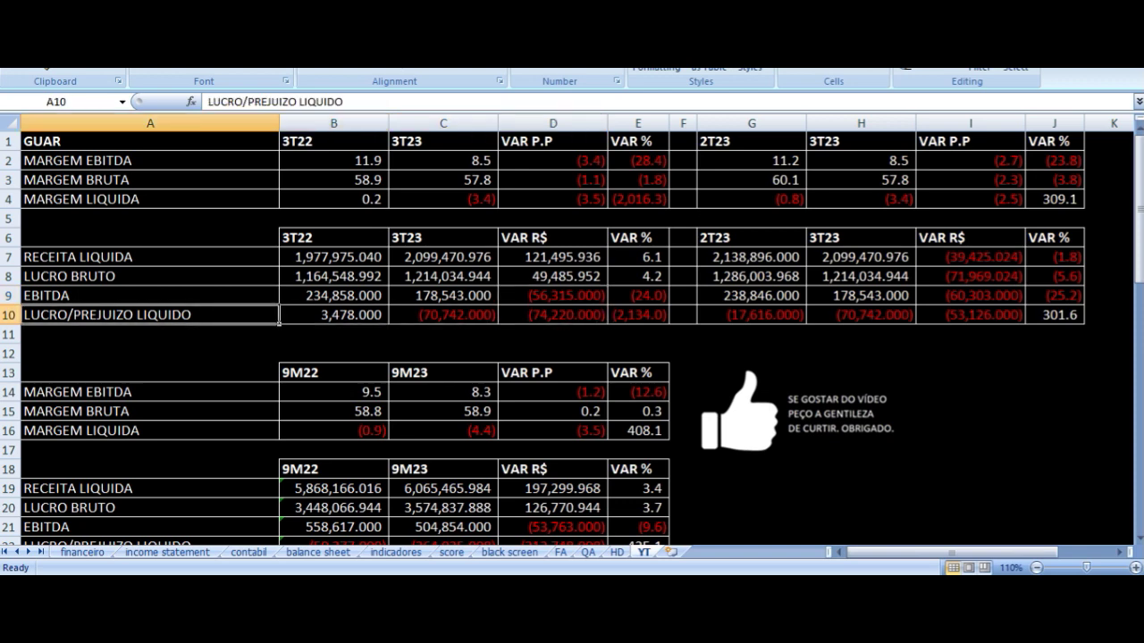
pyautogui.press('Right')
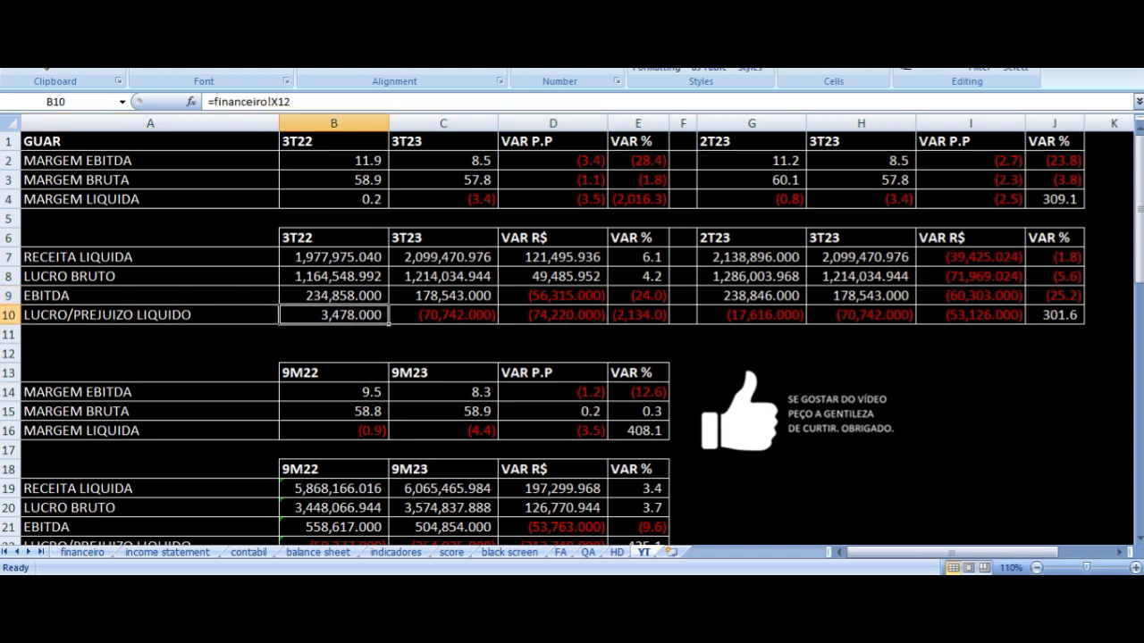
pyautogui.press('Right')
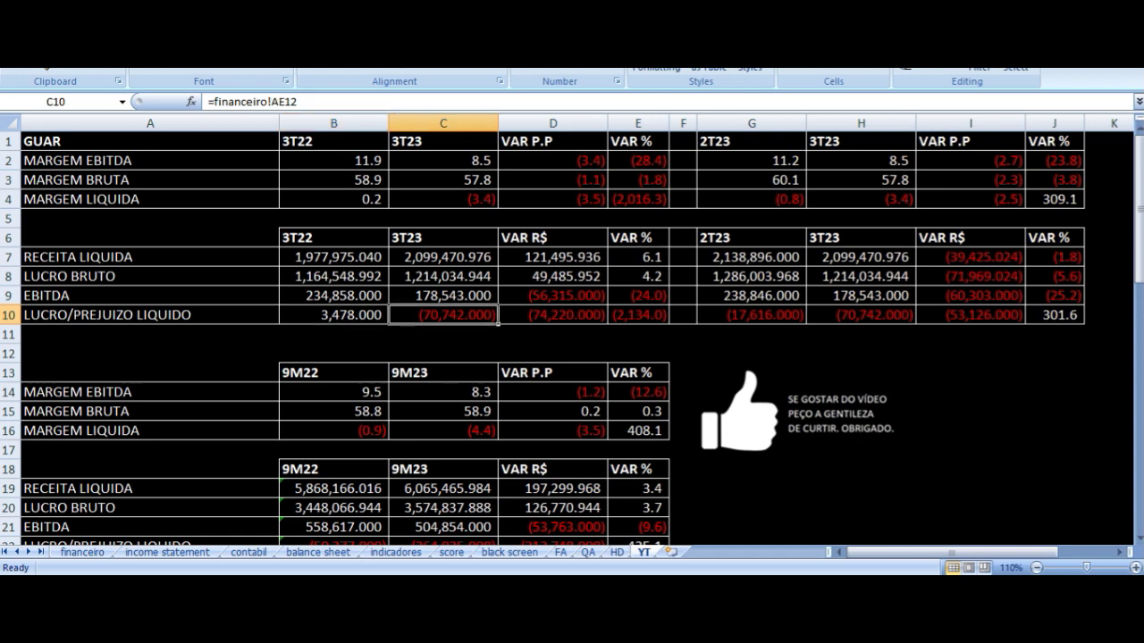
pyautogui.press('Right')
pyautogui.press('Right')
pyautogui.press('Right')
pyautogui.press('Right')
pyautogui.press('Left')
pyautogui.press('Left')
pyautogui.press('Left')
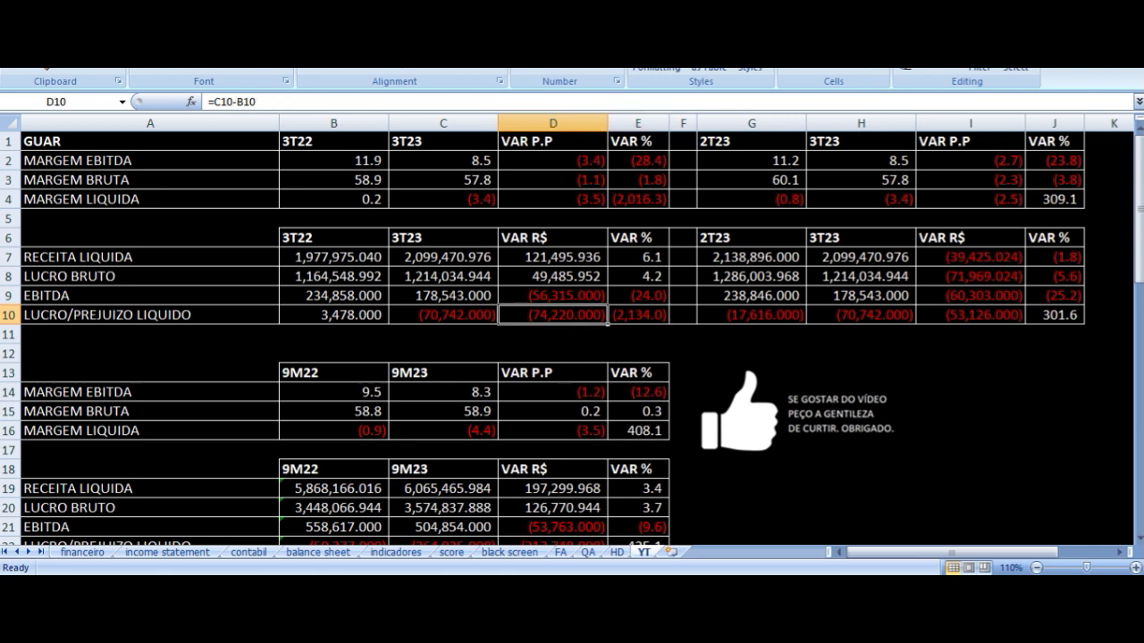
# Step: Highlight the whole 3T22 versus 3T23 block and recheck the revenue and EBITDA percentage variations and the 3T23 net result
pyautogui.moveTo(368, 144); pyautogui.dragTo(628, 314)
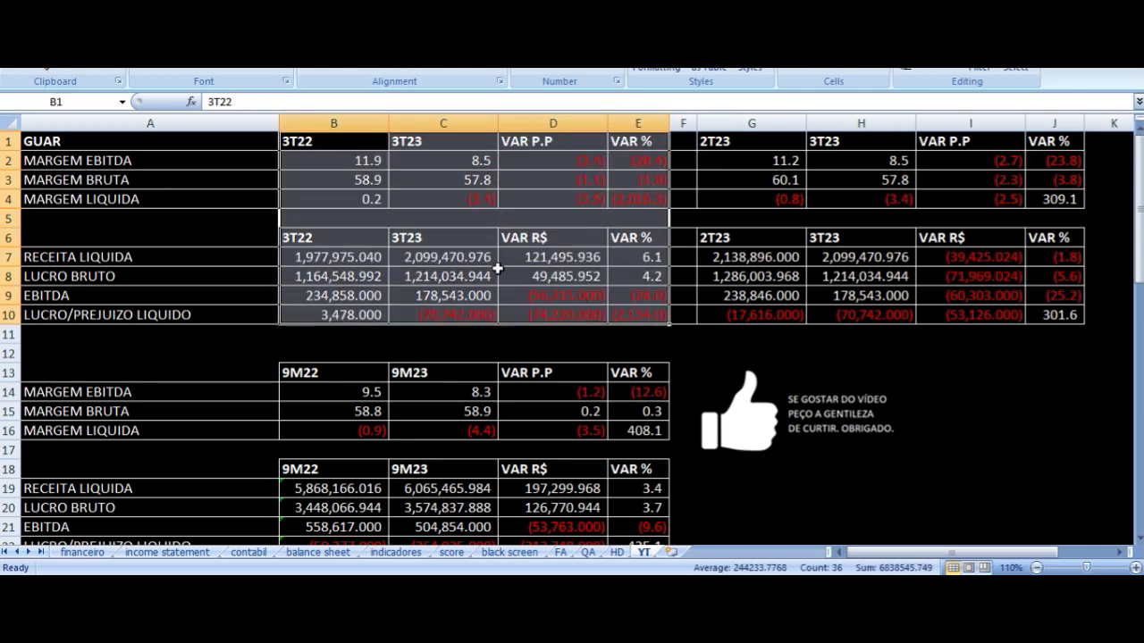
pyautogui.click(625, 255)
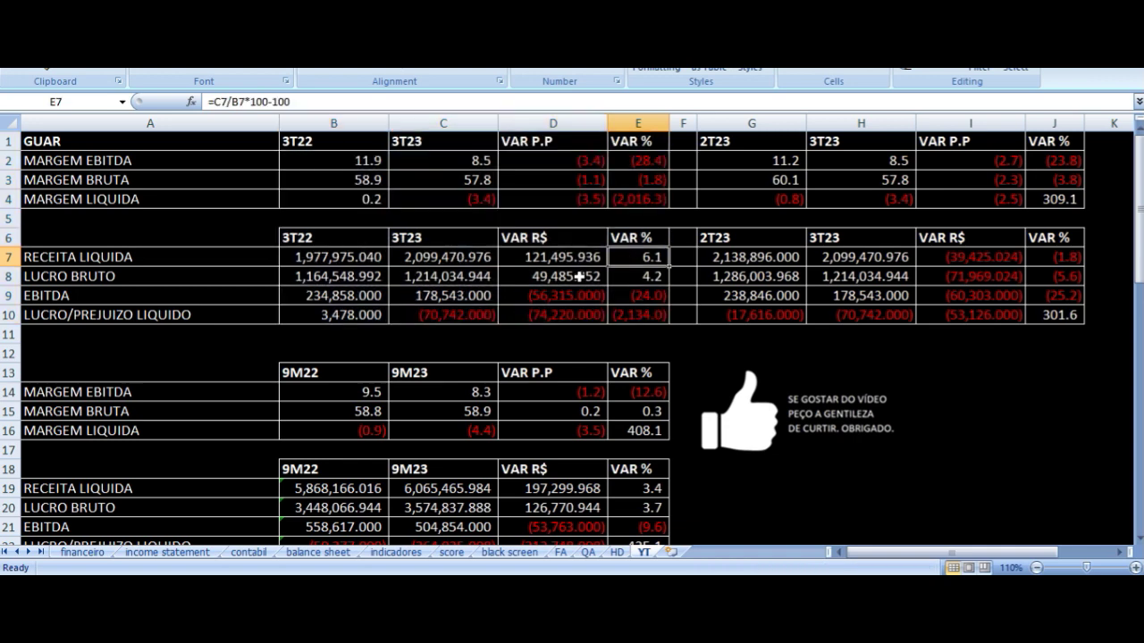
pyautogui.click(632, 297)
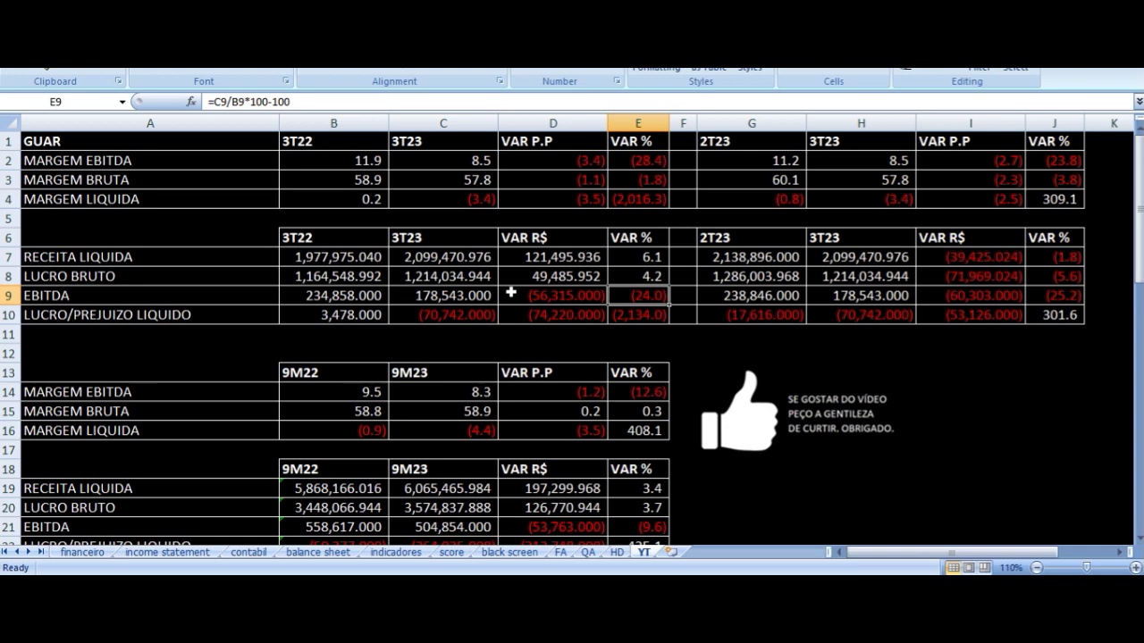
pyautogui.click(439, 320)
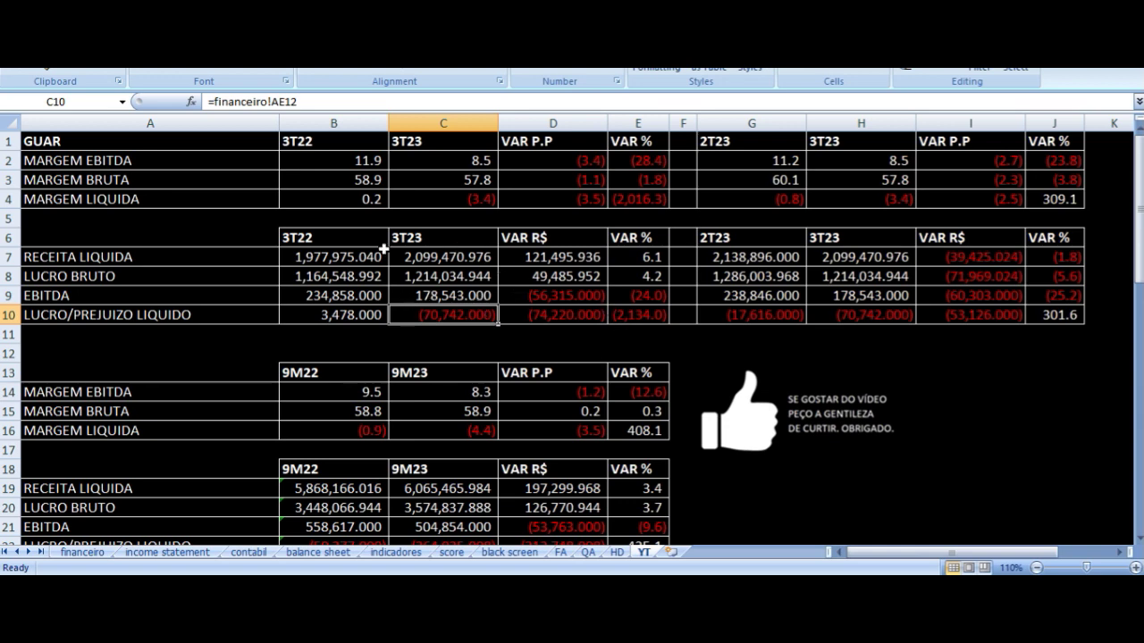
pyautogui.click(638, 256)
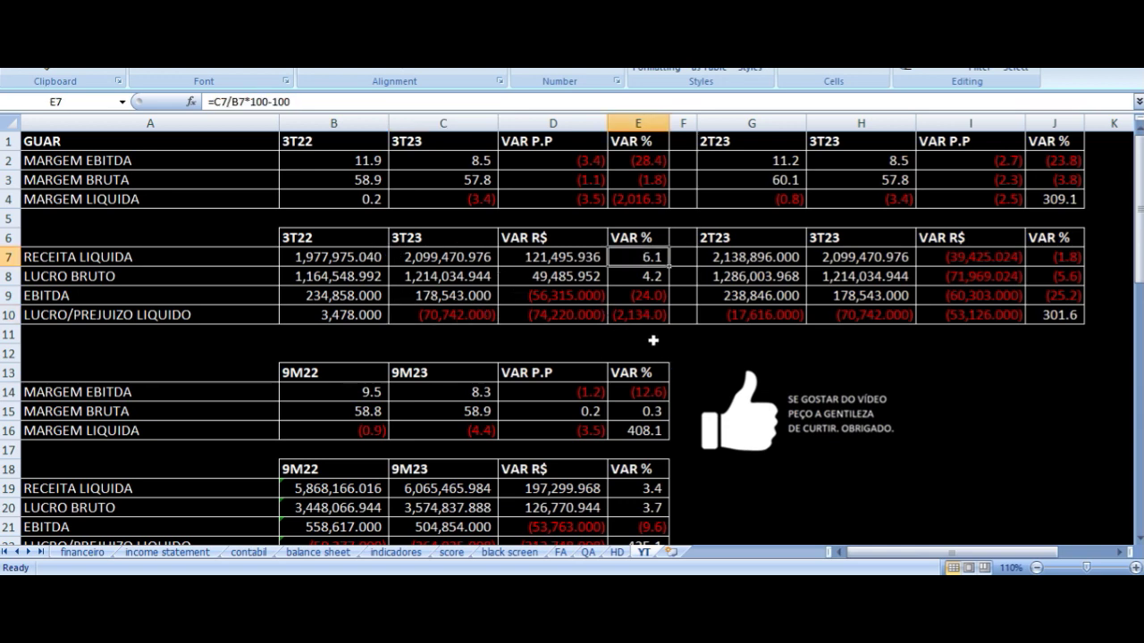
pyautogui.click(625, 296)
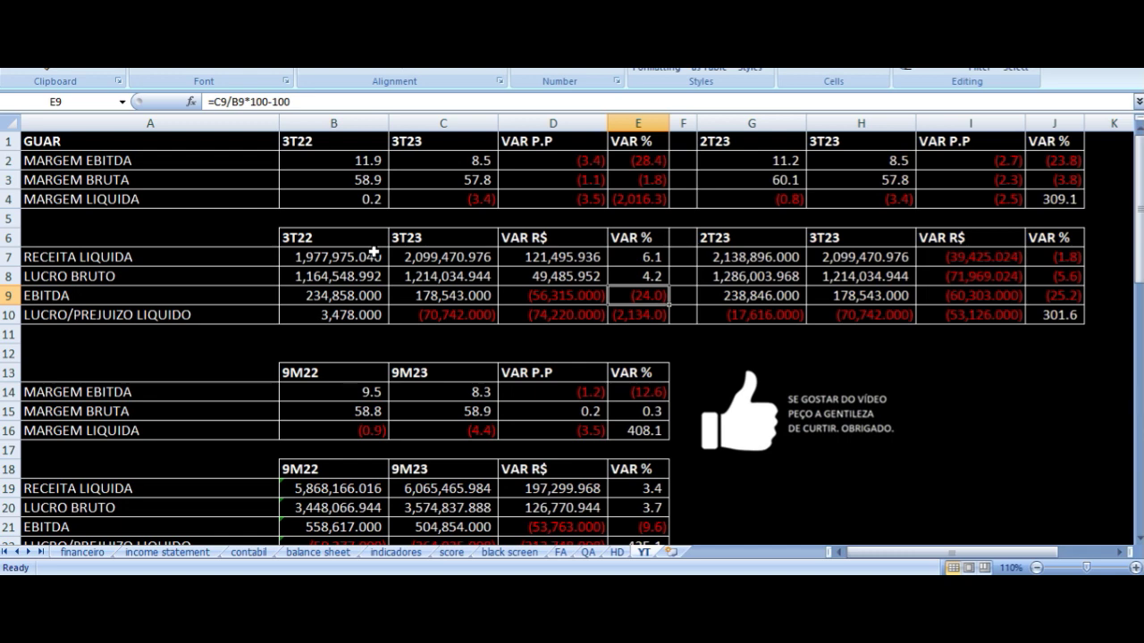
# Step: Review the MARGEM EBITDA row for 2T23 versus 3T23, including its variation in percentage points
pyautogui.click(738, 142)
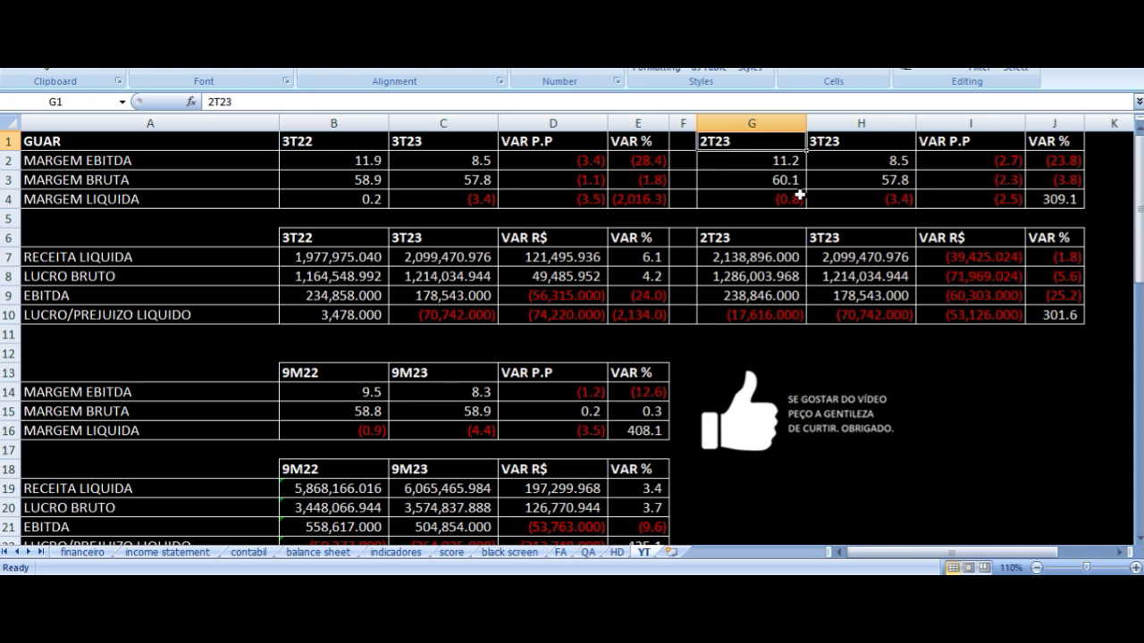
pyautogui.click(769, 159)
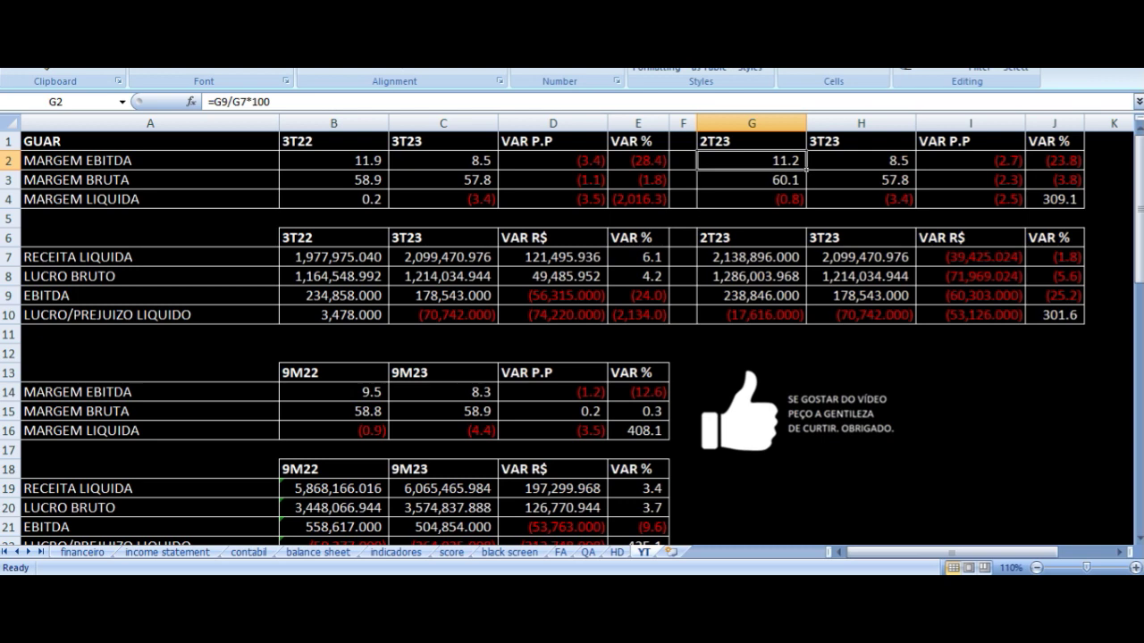
pyautogui.click(861, 160)
pyautogui.click(970, 160)
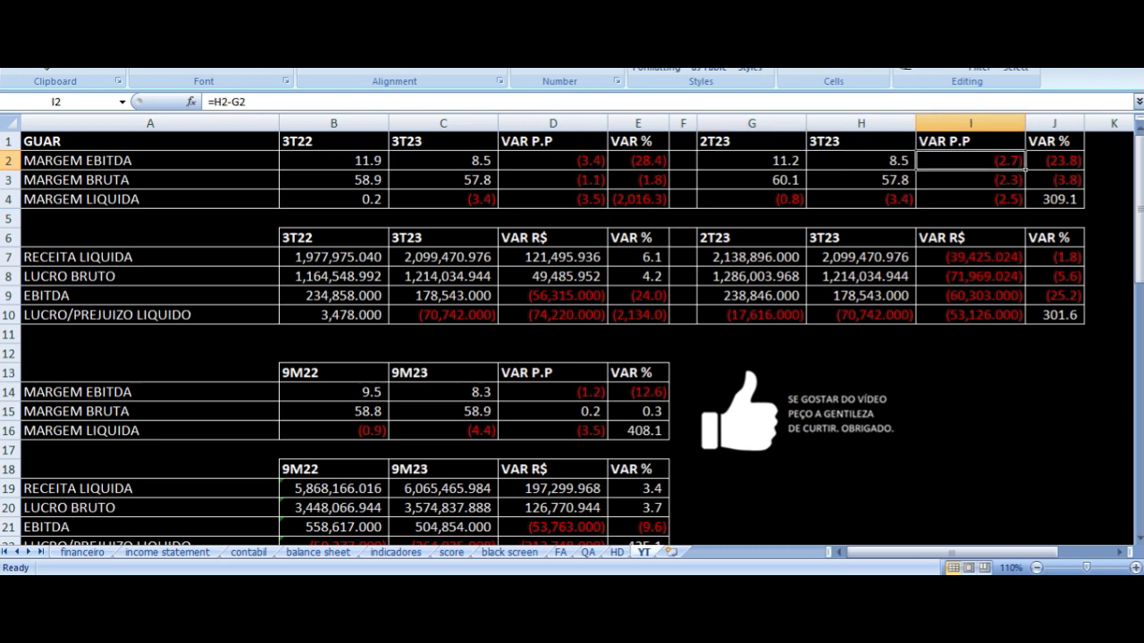
# Step: Review the MARGEM BRUTA row for 2T23 and 3T23 together with its VAR P.P cell
pyautogui.press('Down')
pyautogui.press('Left')
pyautogui.press('Left')
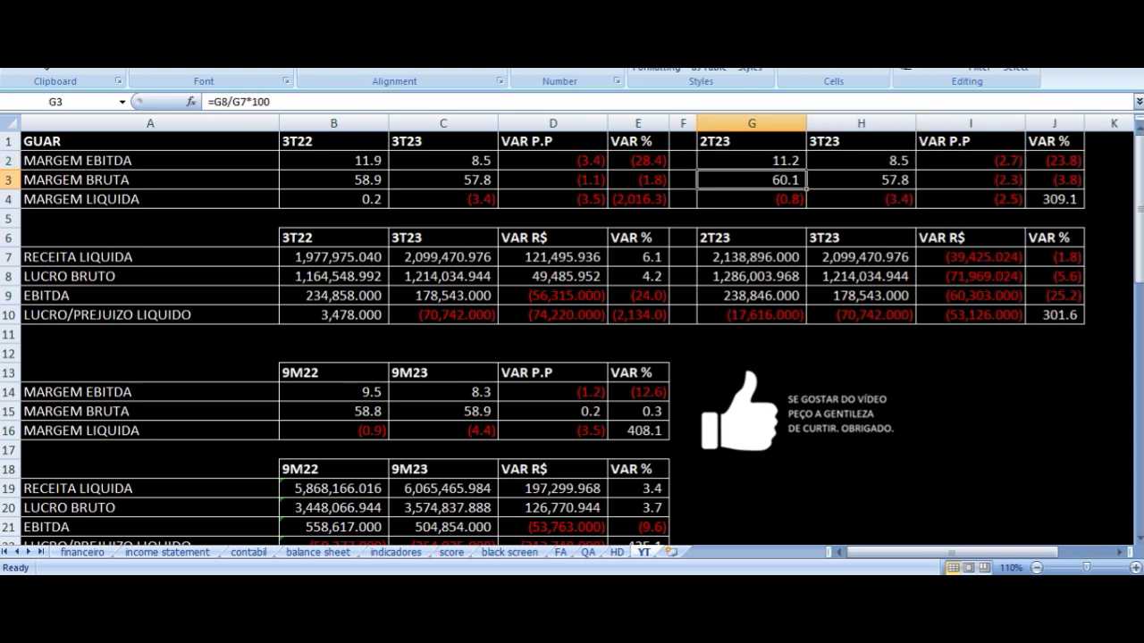
pyautogui.press('Right')
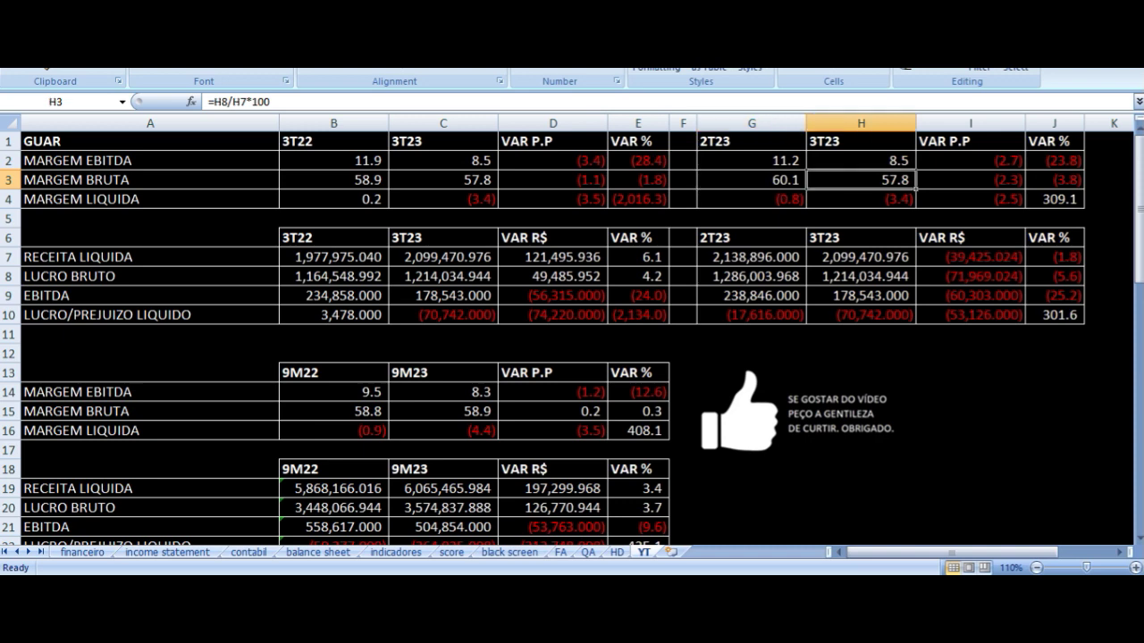
pyautogui.press('Right')
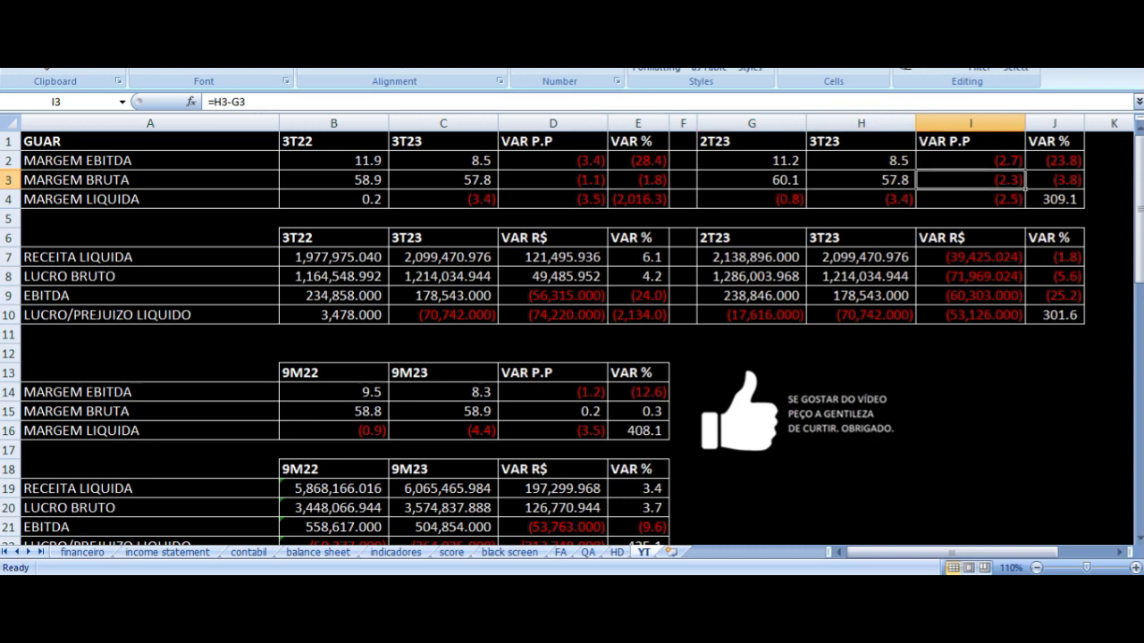
# Step: Review the MARGEM LIQUIDA row in the 2T23 versus 3T23 table, checking both quarters and the percentage-point variation
pyautogui.press('Down')
pyautogui.press('Left')
pyautogui.press('Left')
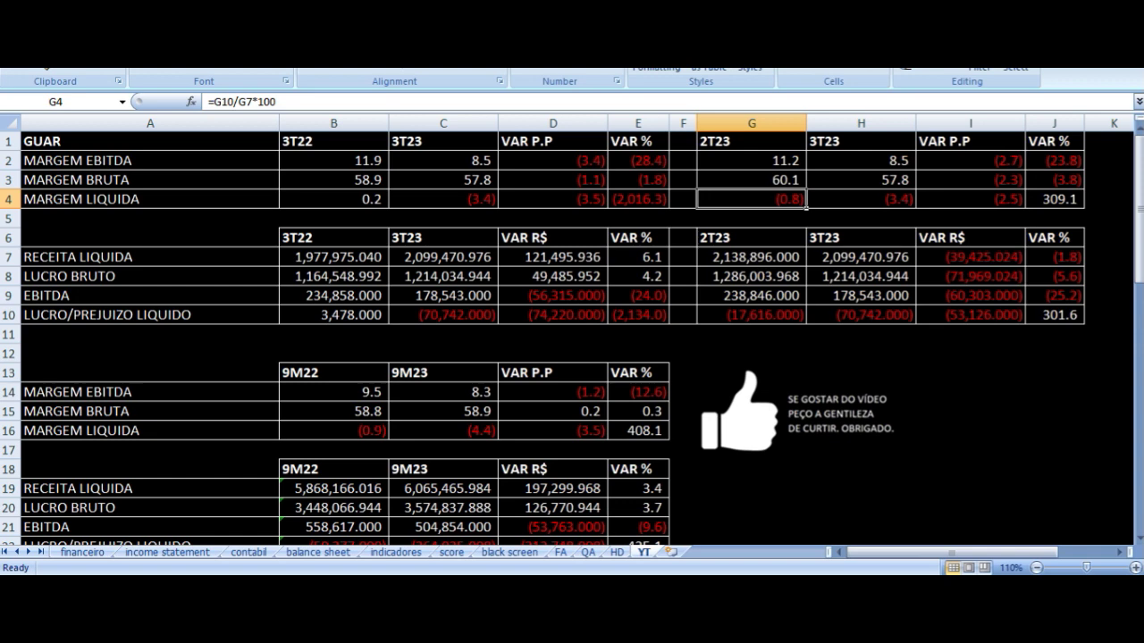
pyautogui.press('Right')
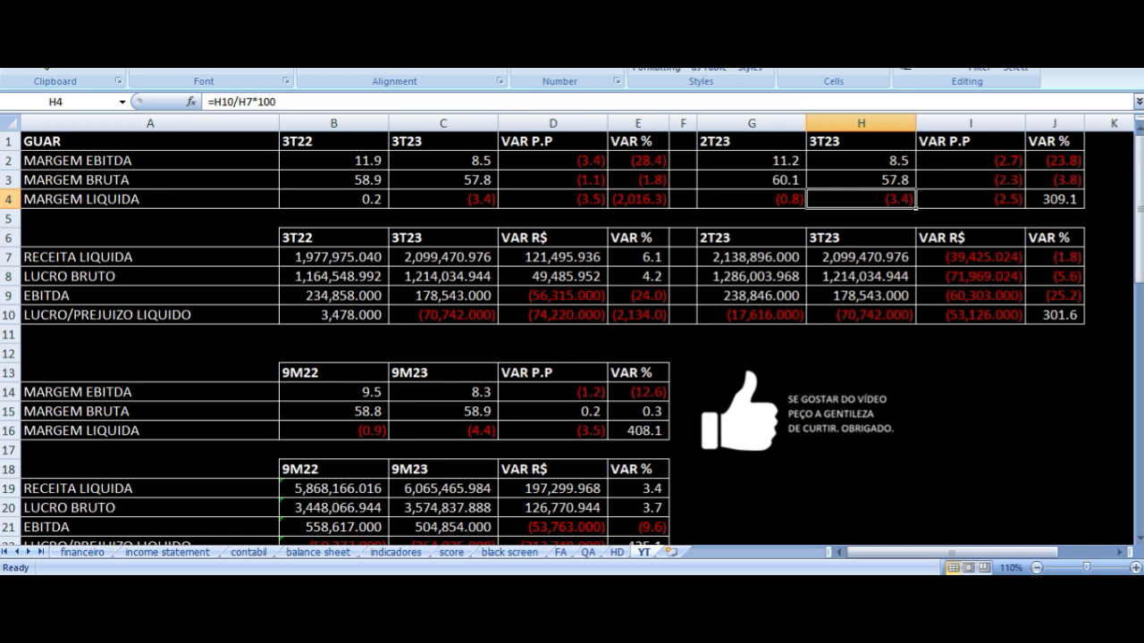
pyautogui.press('Right')
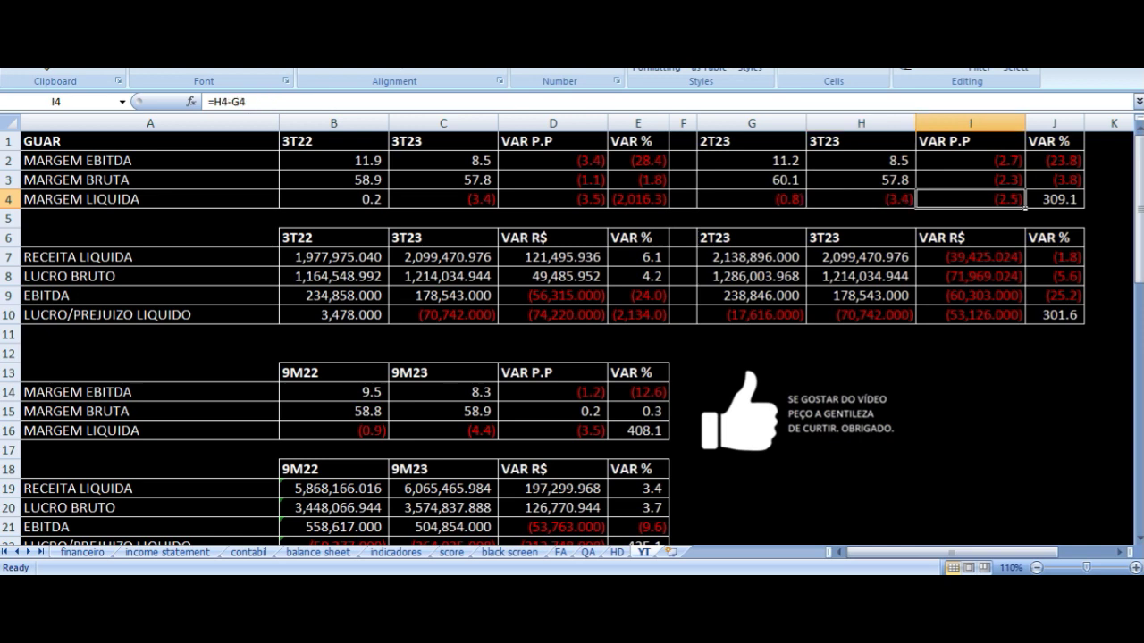
# Step: Compare the RECEITA LIQUIDA of 2T23 and 3T23 and check its percentage variation
pyautogui.press('Down')
pyautogui.press('Down')
pyautogui.press('Down')
pyautogui.press('Left')
pyautogui.press('Left')
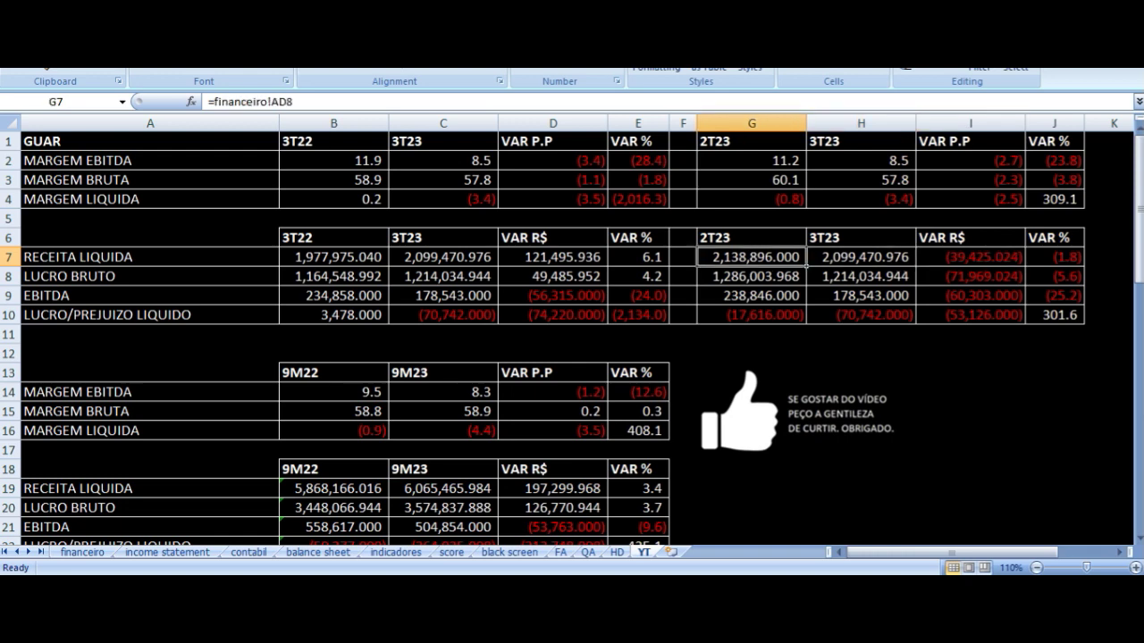
pyautogui.press('Right')
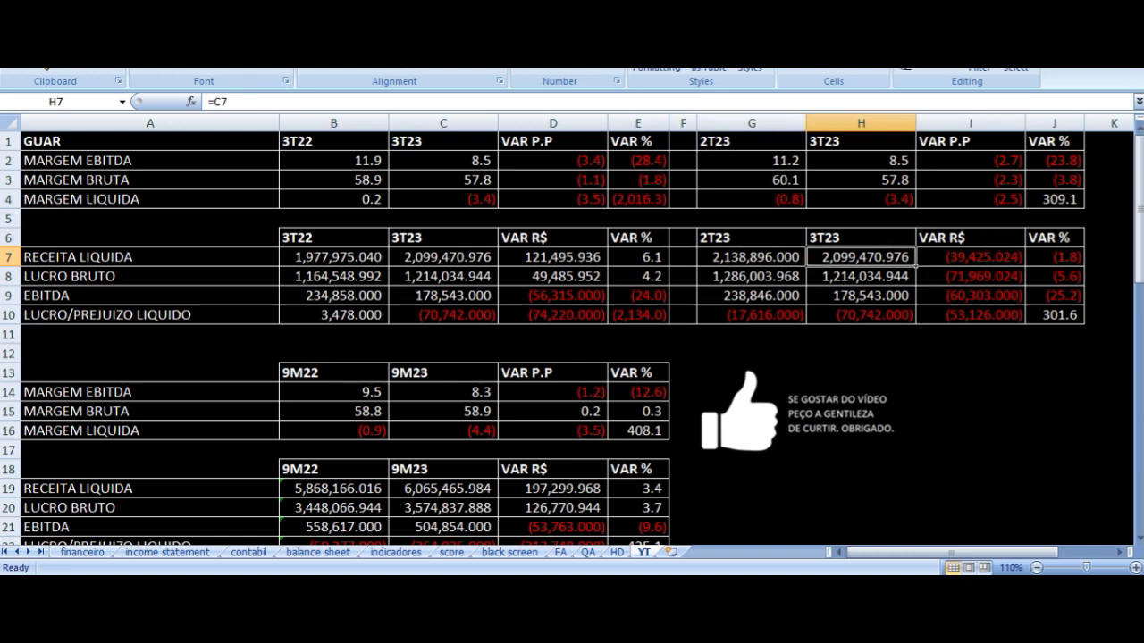
pyautogui.press('Left')
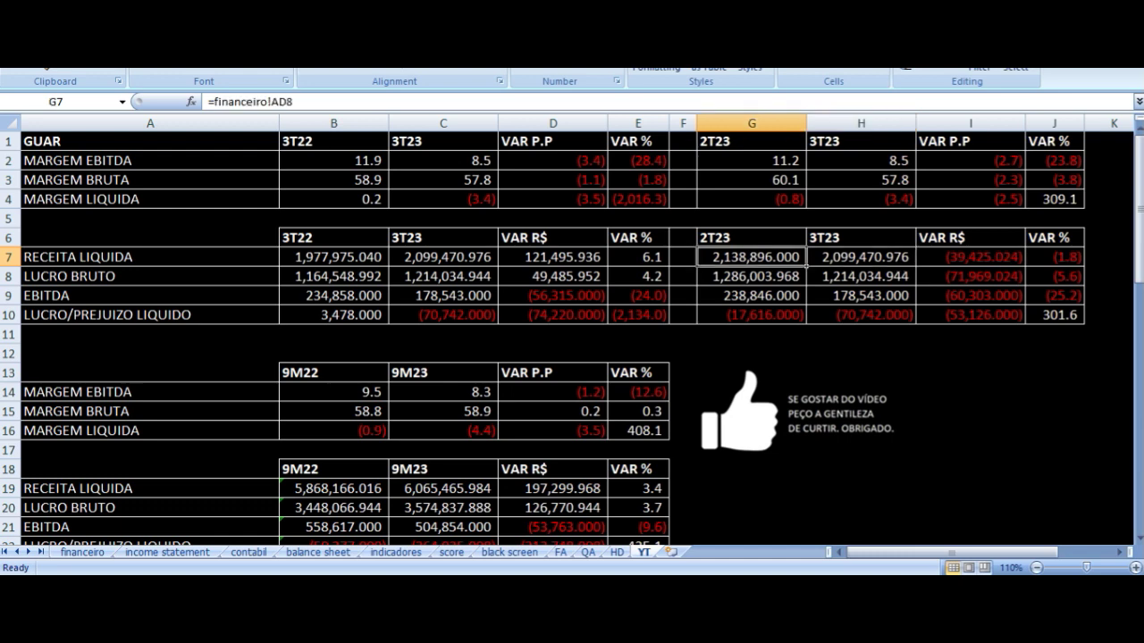
pyautogui.press('Right')
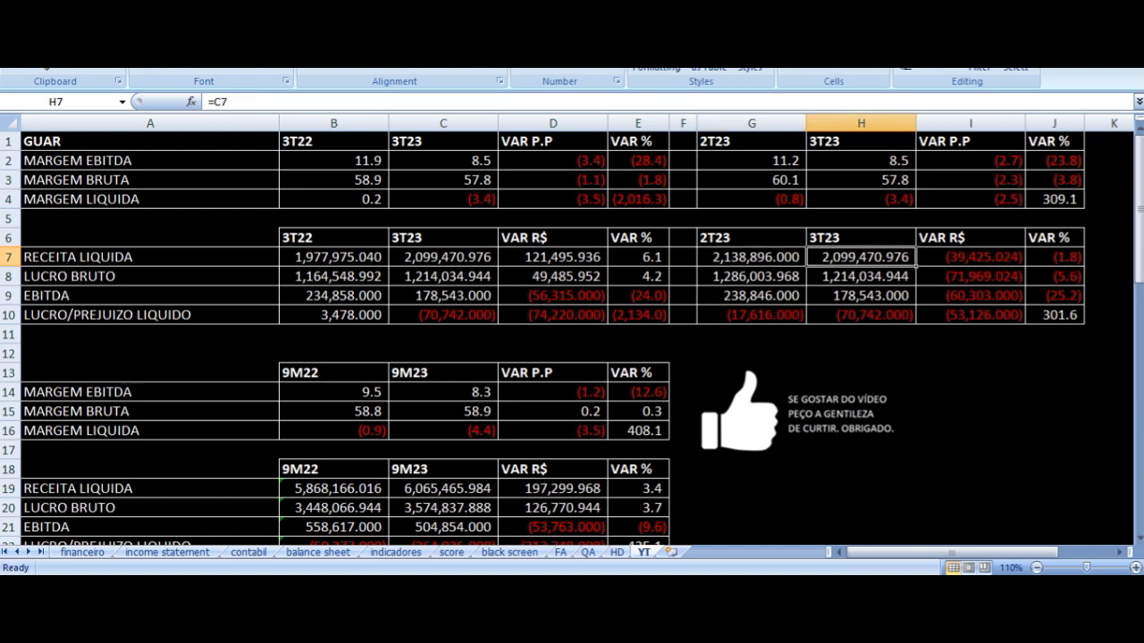
pyautogui.press('Right')
pyautogui.press('Right')
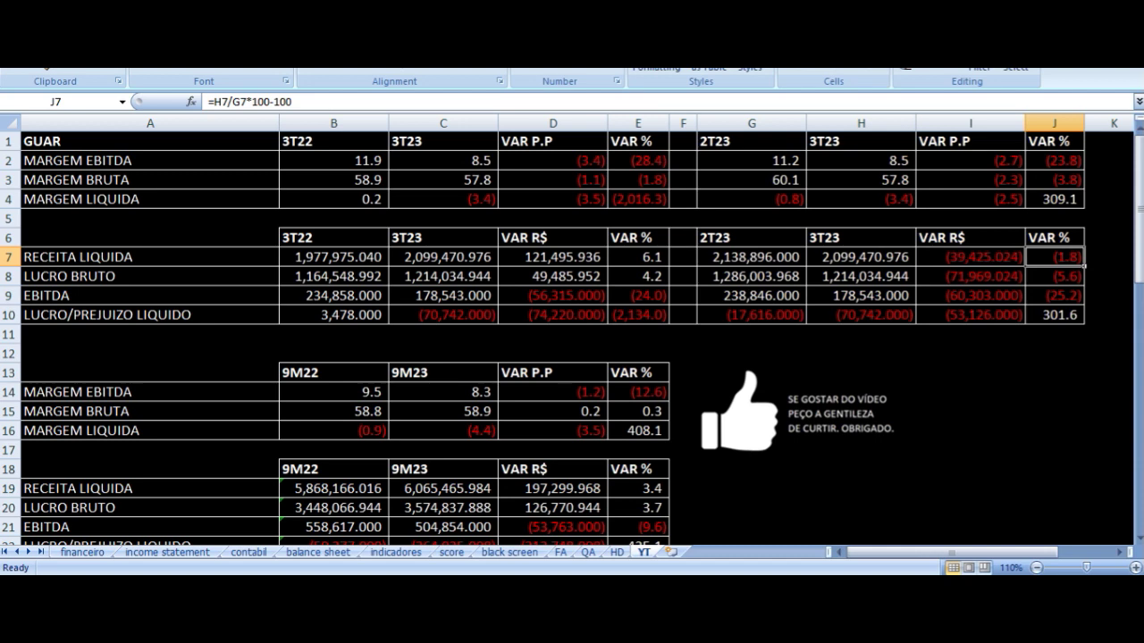
# Step: Compare the LUCRO BRUTO of 2T23 and 3T23 and check its VAR % cell
pyautogui.press('Down')
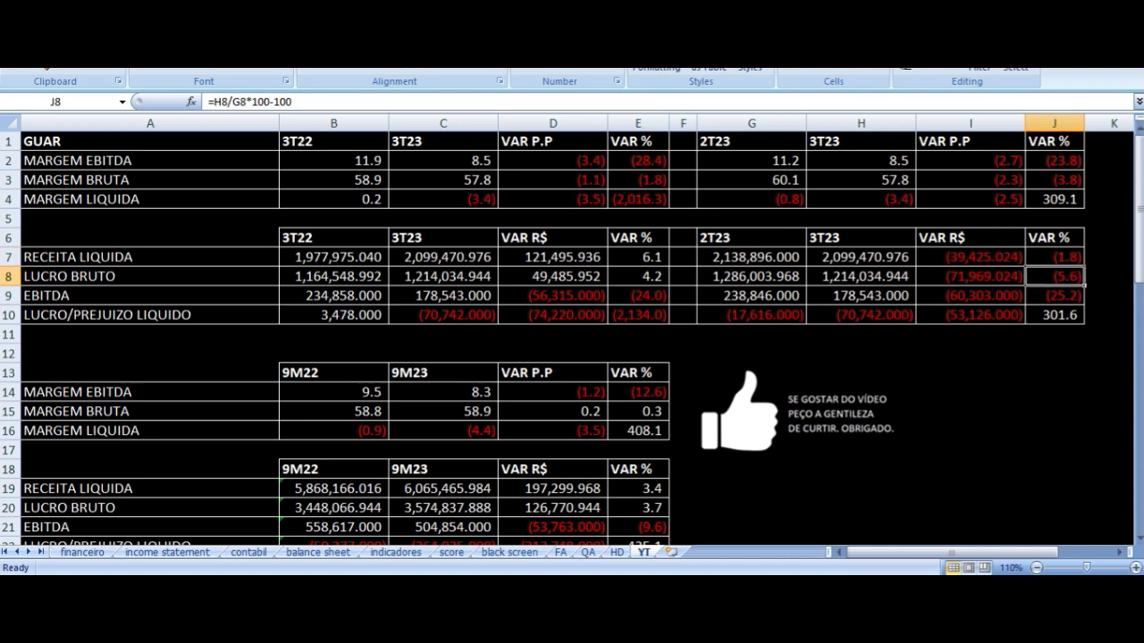
pyautogui.press('Left')
pyautogui.press('Left')
pyautogui.press('Left')
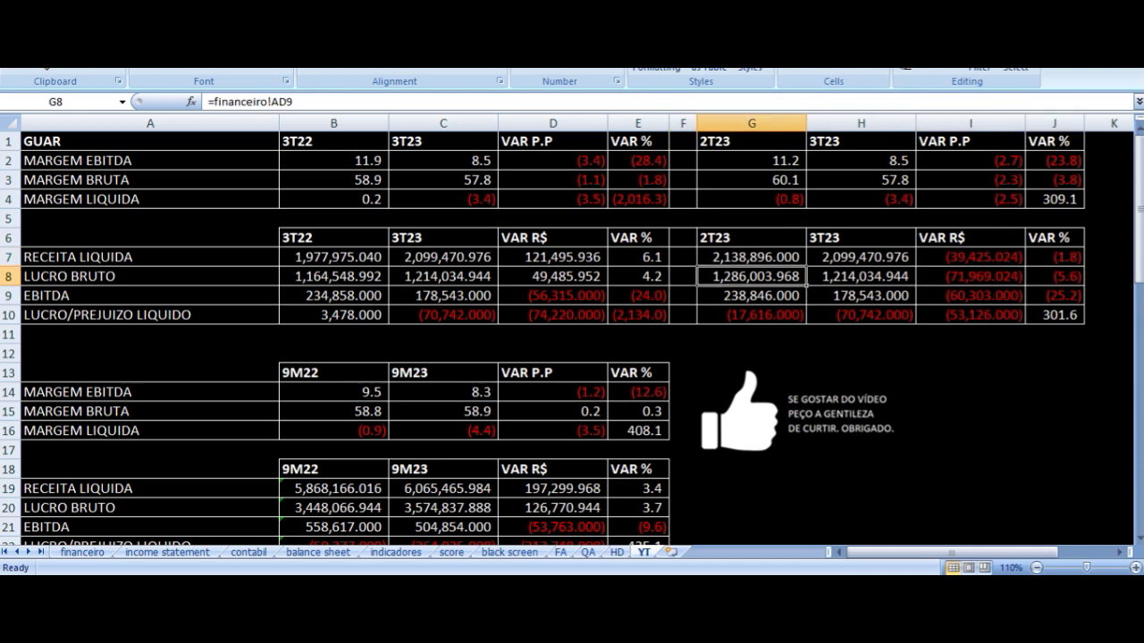
pyautogui.press('Right')
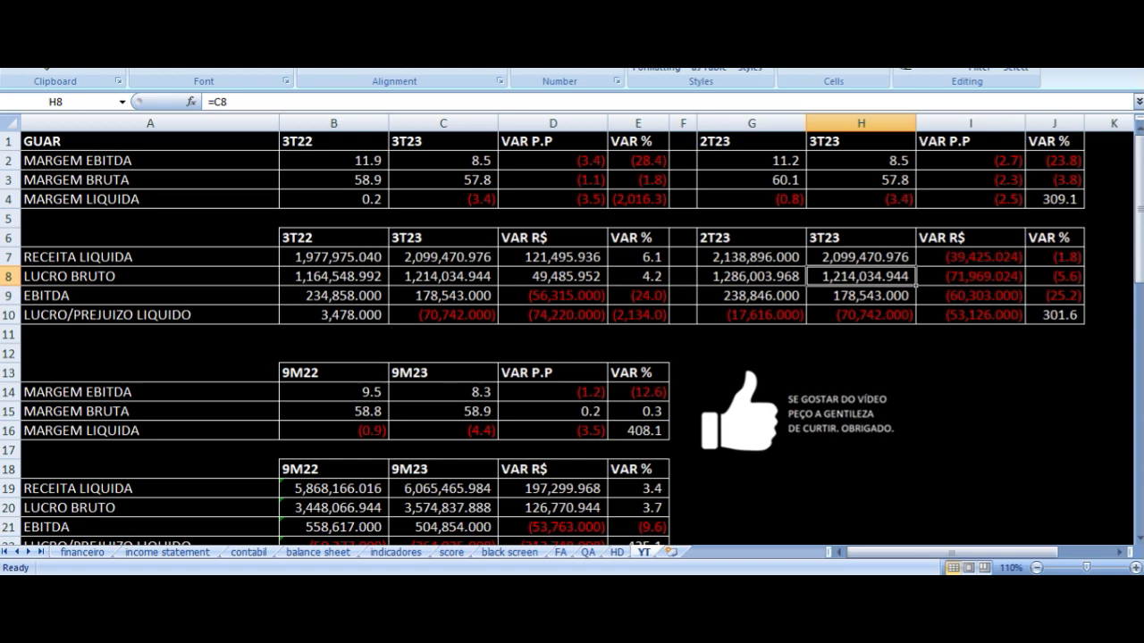
pyautogui.press('Right')
pyautogui.press('Right')
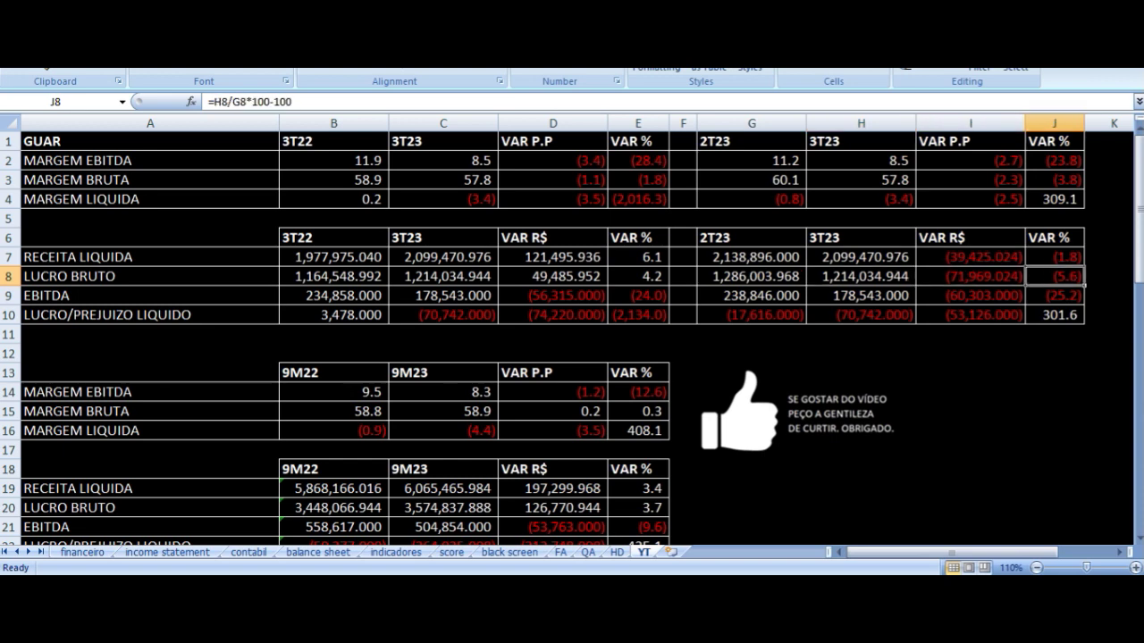
pyautogui.press('Left')
pyautogui.press('Left')
pyautogui.press('Left')
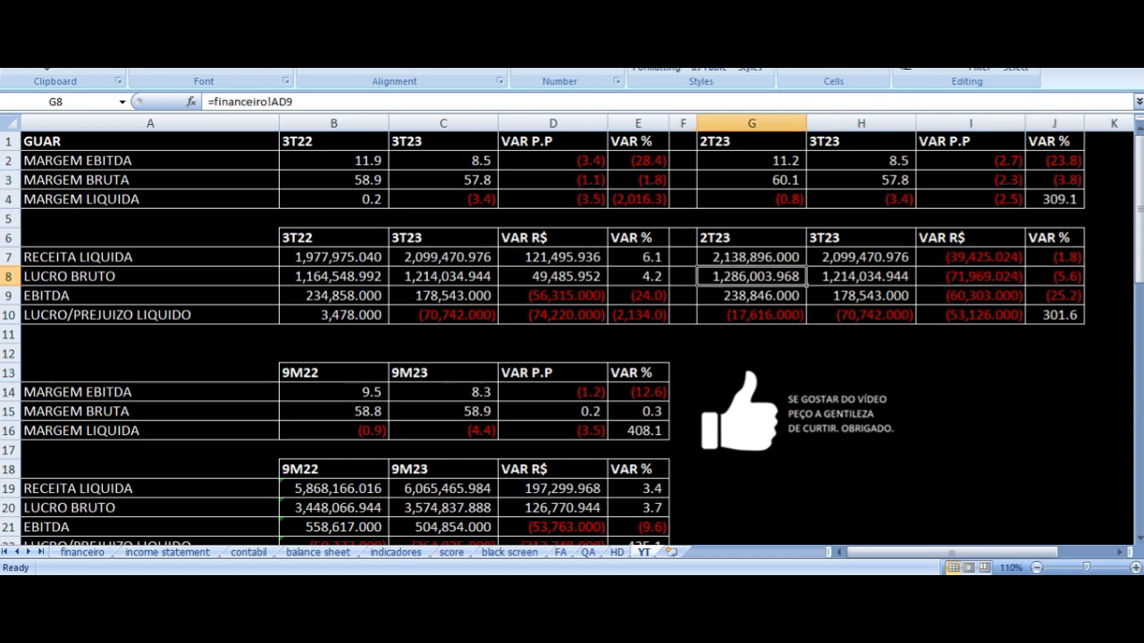
pyautogui.press('Right')
# Step: Review the EBITDA row for 2T23 and 3T23, including its percentage variation
pyautogui.press('Down')
pyautogui.press('Left')
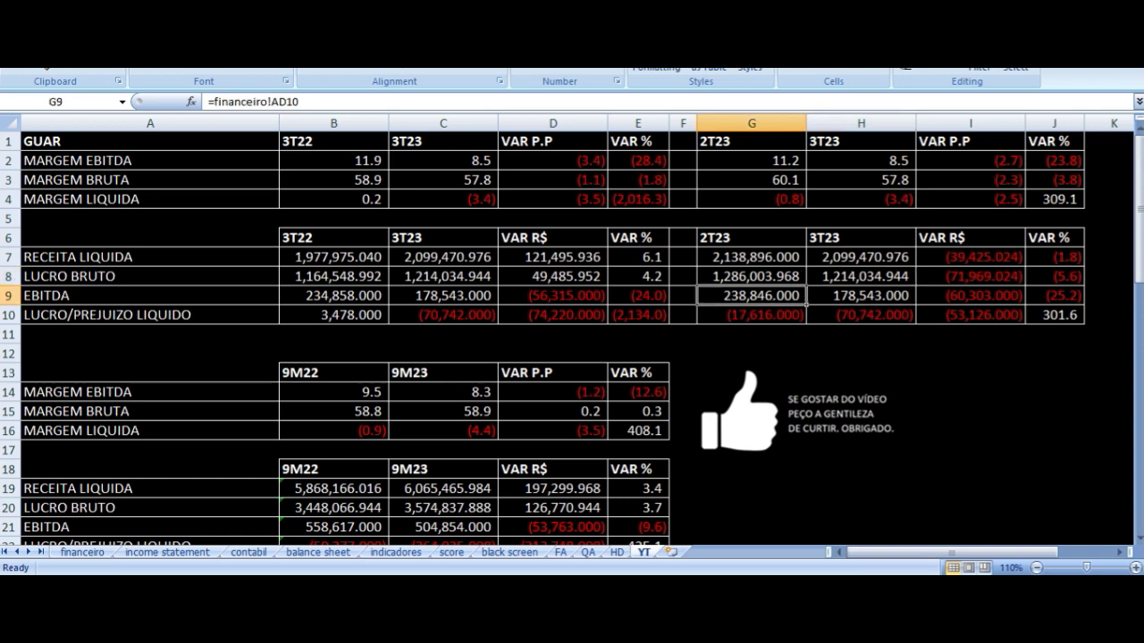
pyautogui.press('Right')
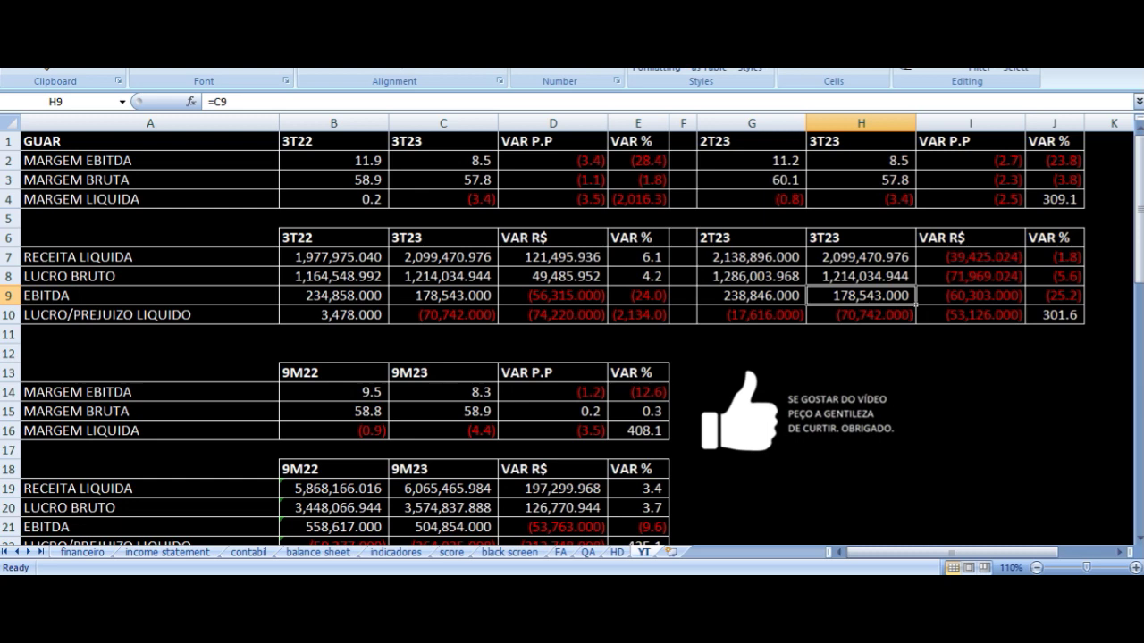
pyautogui.press('Right')
pyautogui.press('Right')
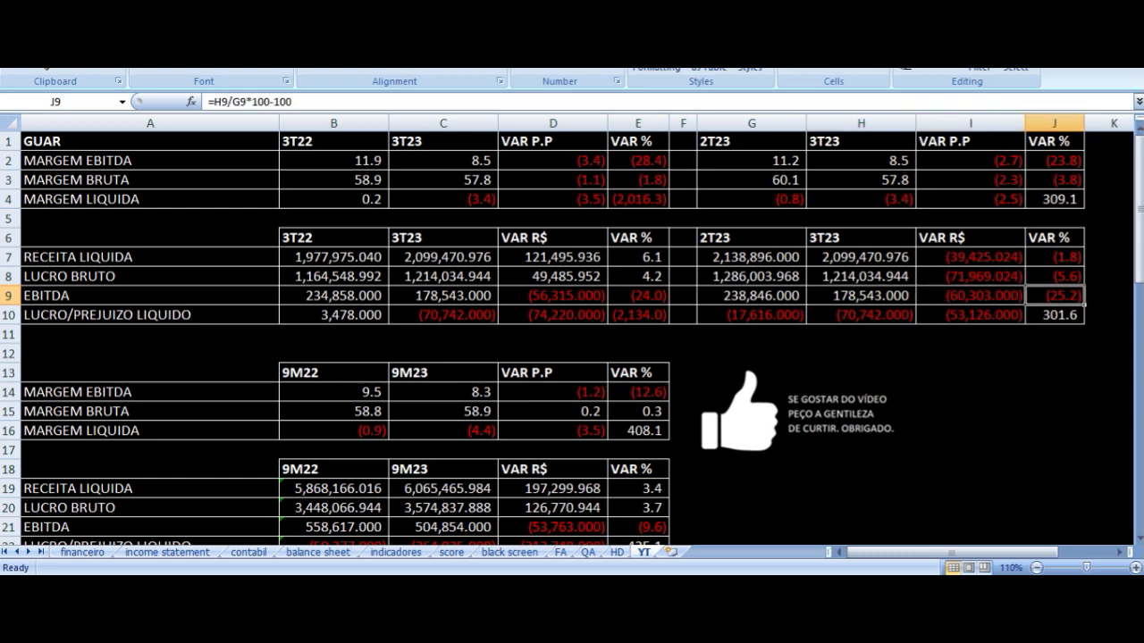
# Step: Review the LUCRO/PREJUIZO LIQUIDO row for 2T23 and 3T23 together with its variation in reais
pyautogui.press('Down')
pyautogui.press('Left')
pyautogui.press('Left')
pyautogui.press('Left')
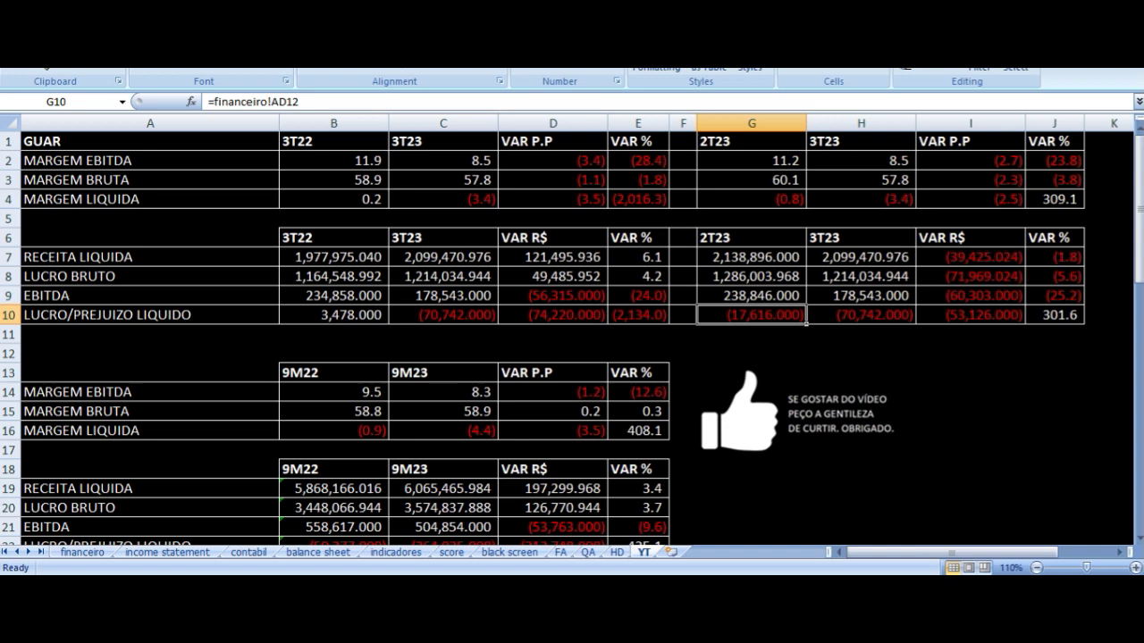
pyautogui.click(860, 314)
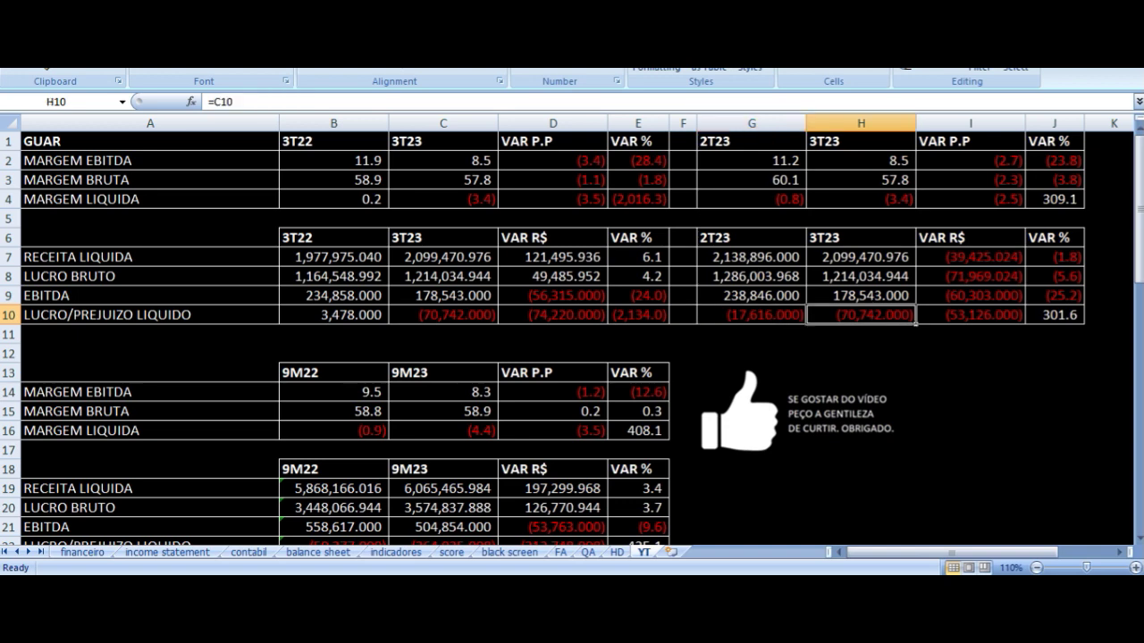
pyautogui.click(969, 314)
pyautogui.click(860, 315)
pyautogui.click(969, 314)
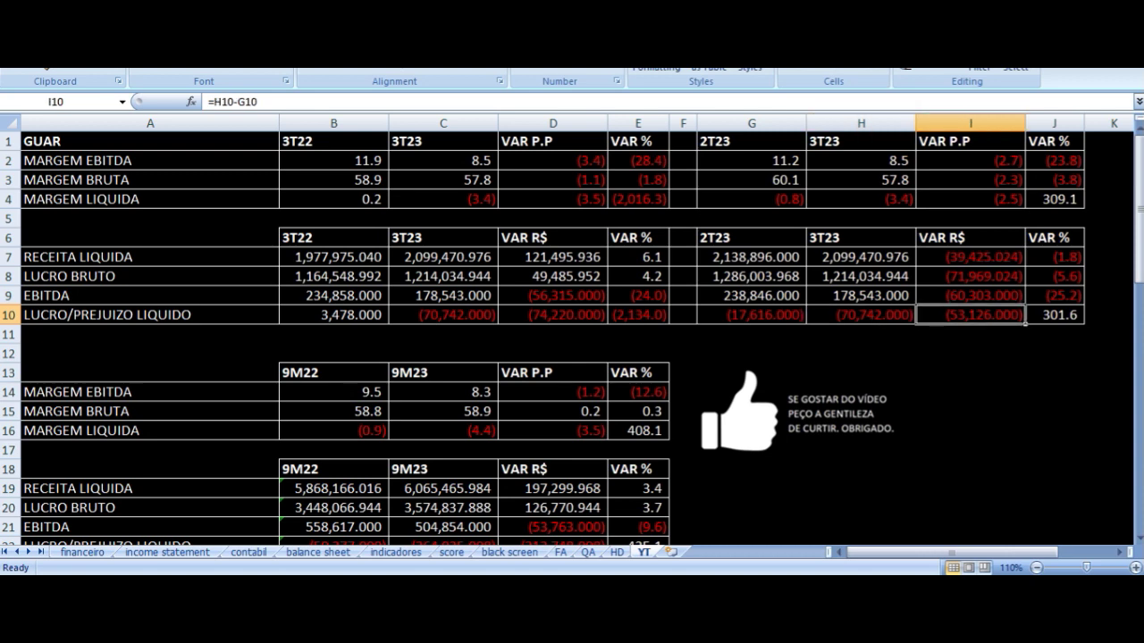
pyautogui.press('Left')
pyautogui.press('Left')
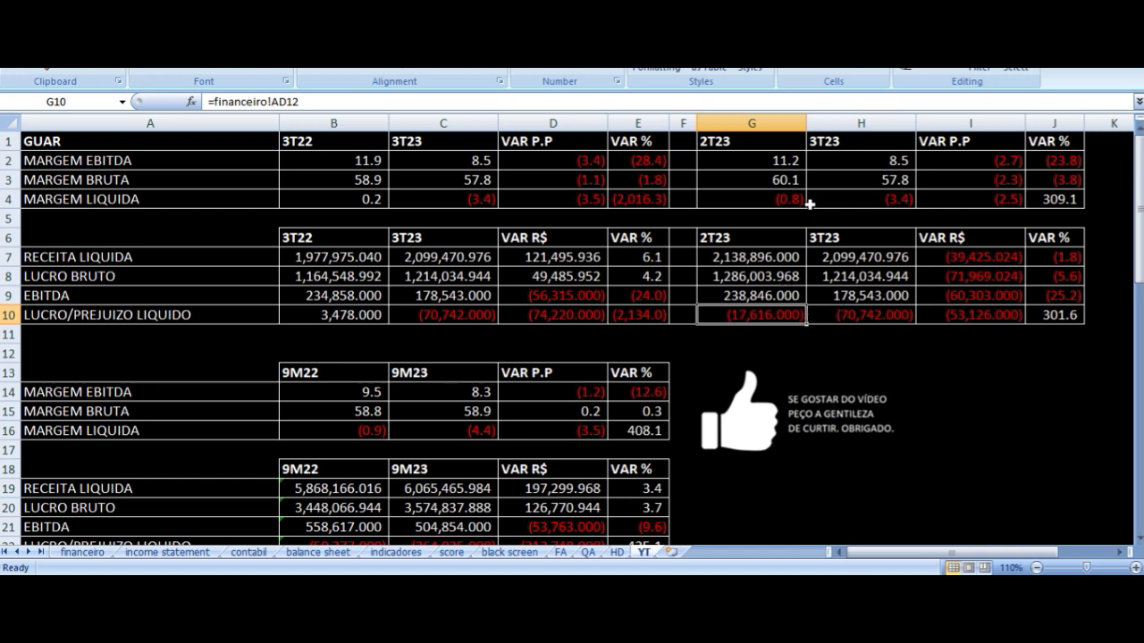
# Step: Highlight the whole 3T22 versus 3T23 block and recheck the RECEITA LIQUIDA percentage variation
pyautogui.moveTo(360, 144); pyautogui.dragTo(644, 308)
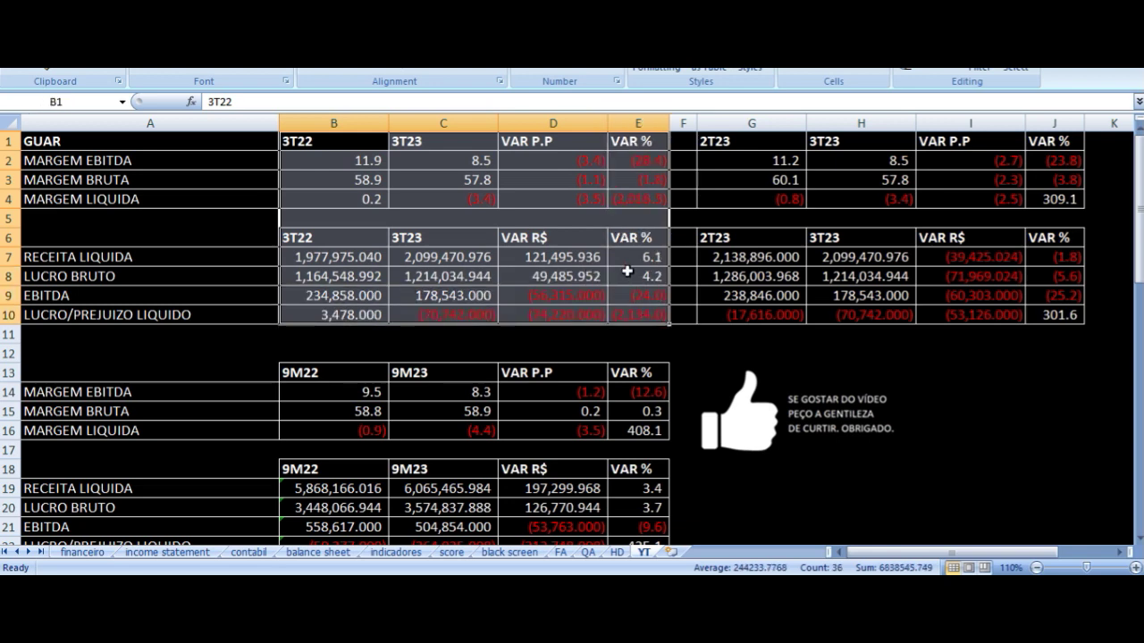
pyautogui.click(625, 257)
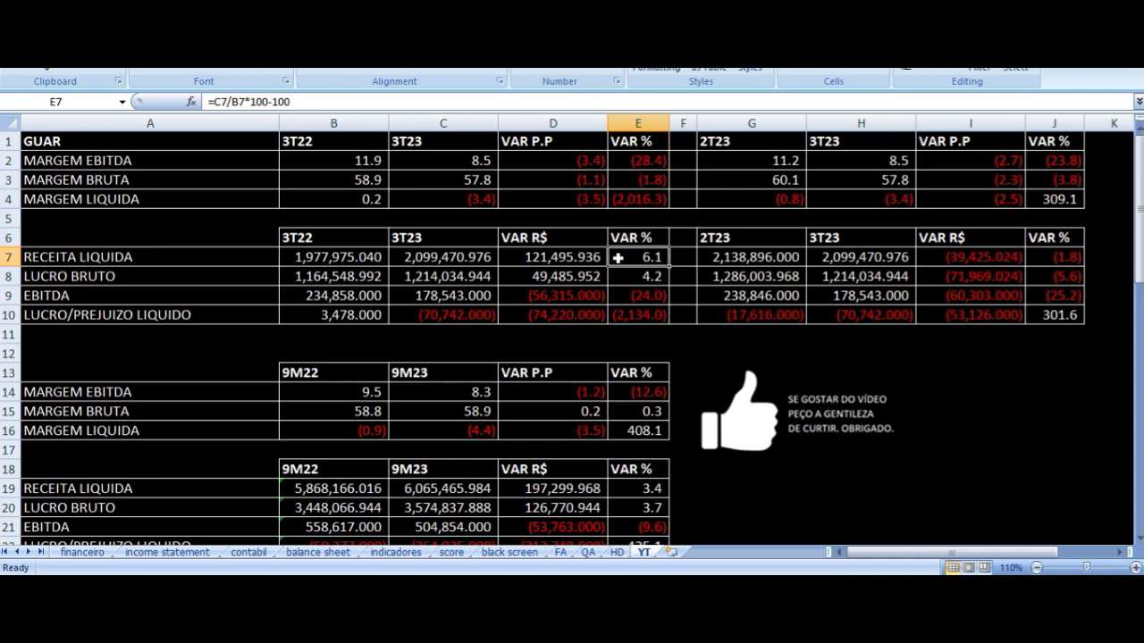
# Step: Review the MARGEM EBITDA row in the 9M22 versus 9M23 table, checking both periods and the percentage-point variation
pyautogui.scroll(-4, 617, 257)
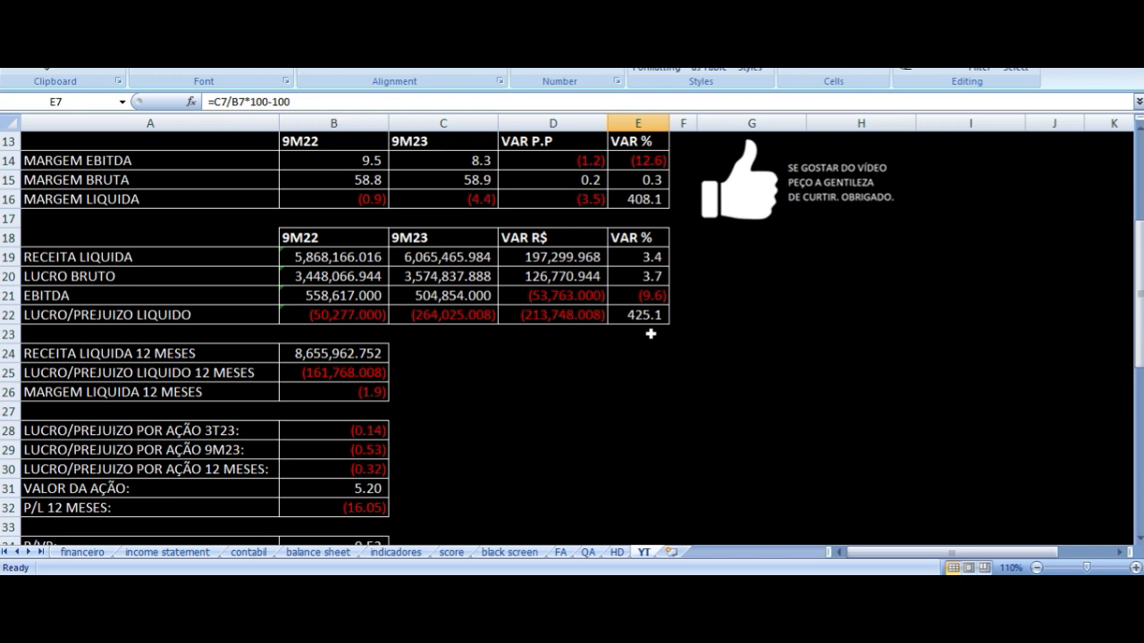
pyautogui.click(330, 160)
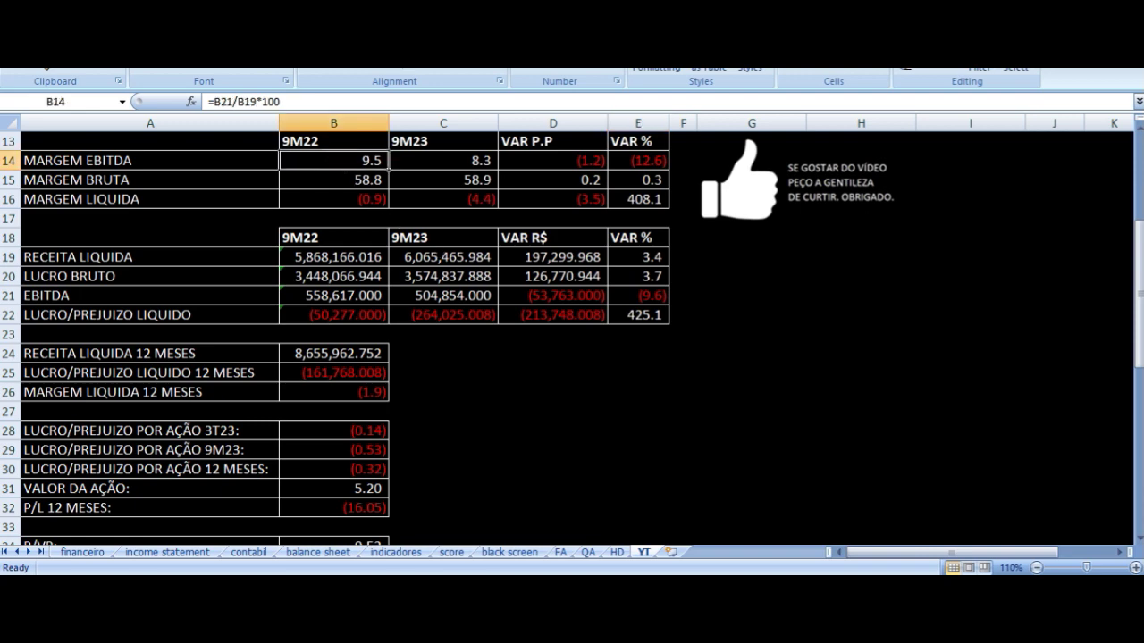
pyautogui.click(149, 160)
pyautogui.click(334, 160)
pyautogui.click(442, 160)
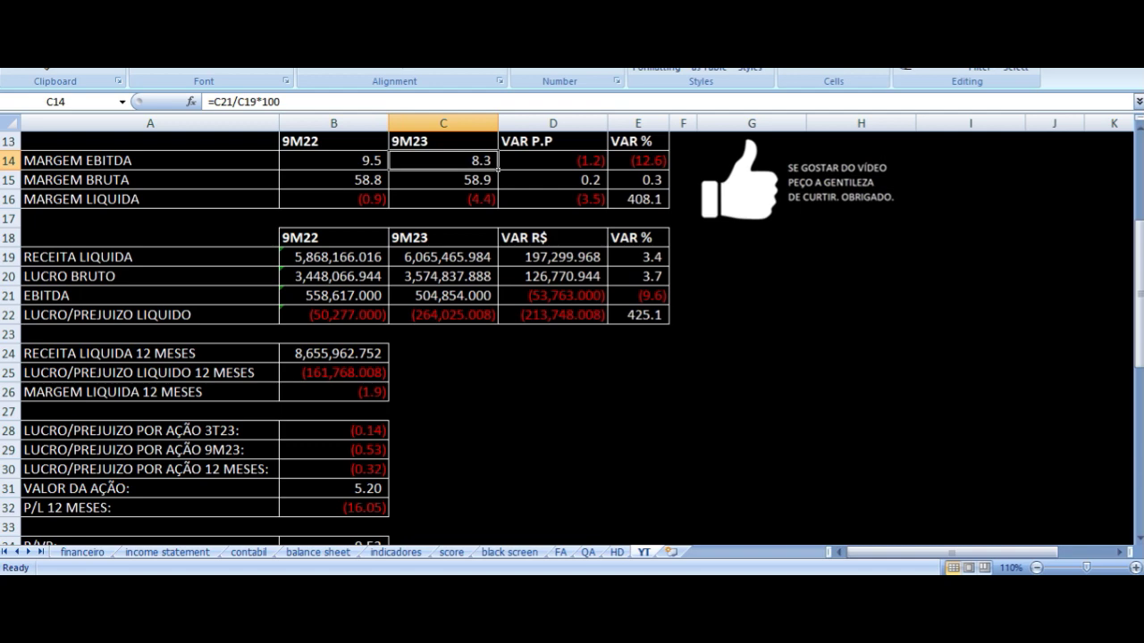
pyautogui.click(333, 160)
pyautogui.click(334, 141)
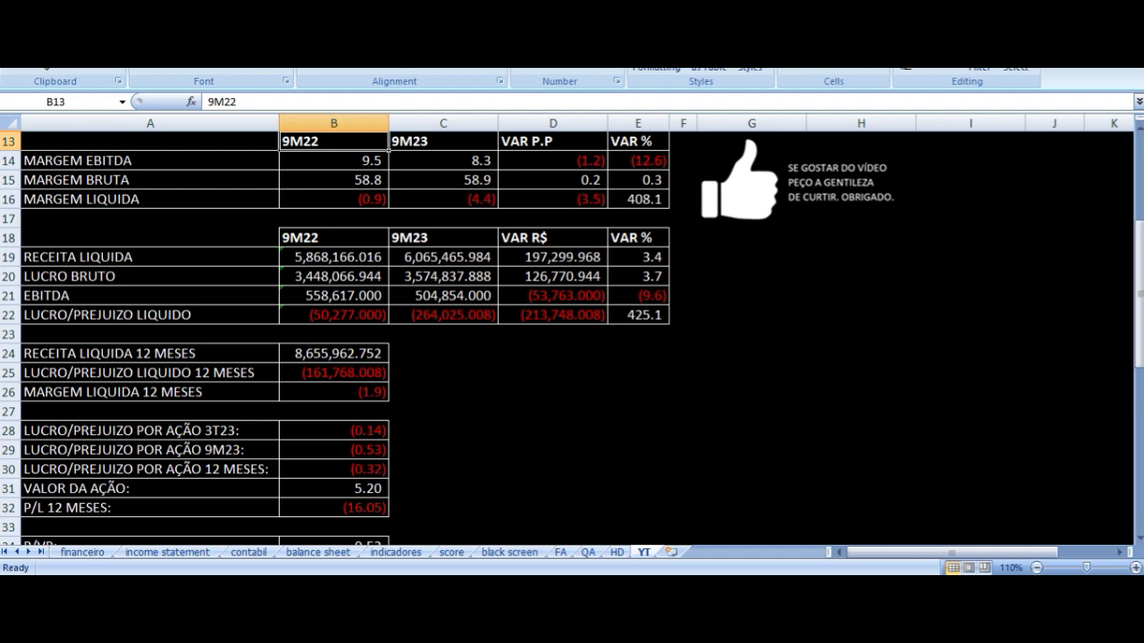
pyautogui.click(333, 160)
pyautogui.click(443, 160)
pyautogui.click(552, 160)
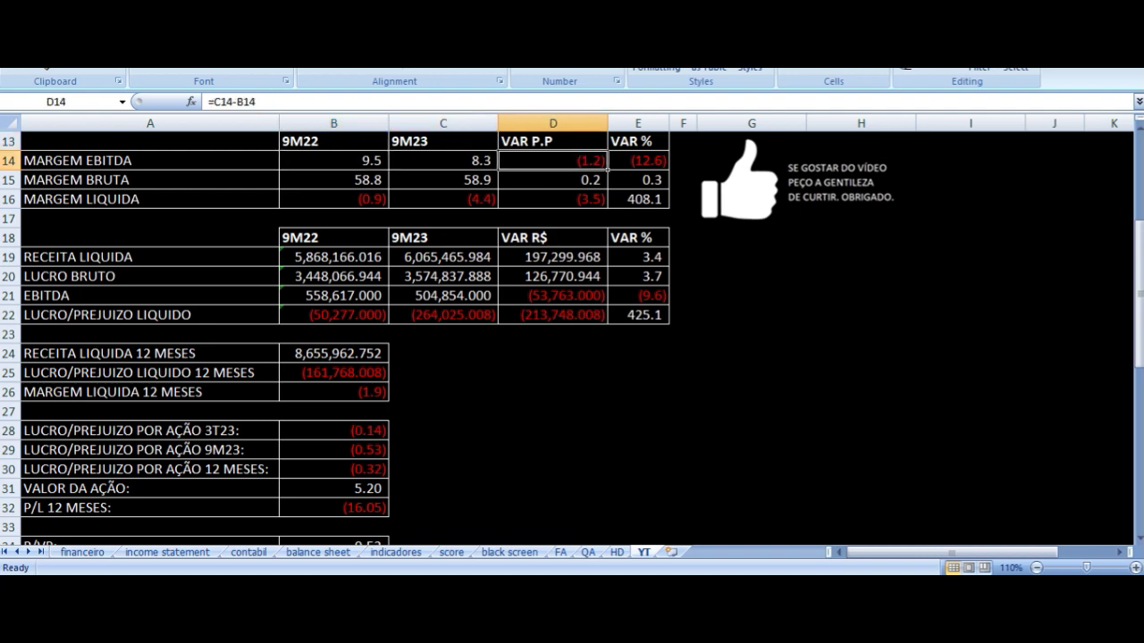
# Step: Review the MARGEM BRUTA row for 9M22 and 9M23, including its percentage-point variation
pyautogui.press('Down')
pyautogui.press('Left')
pyautogui.press('Left')
pyautogui.press('Left')
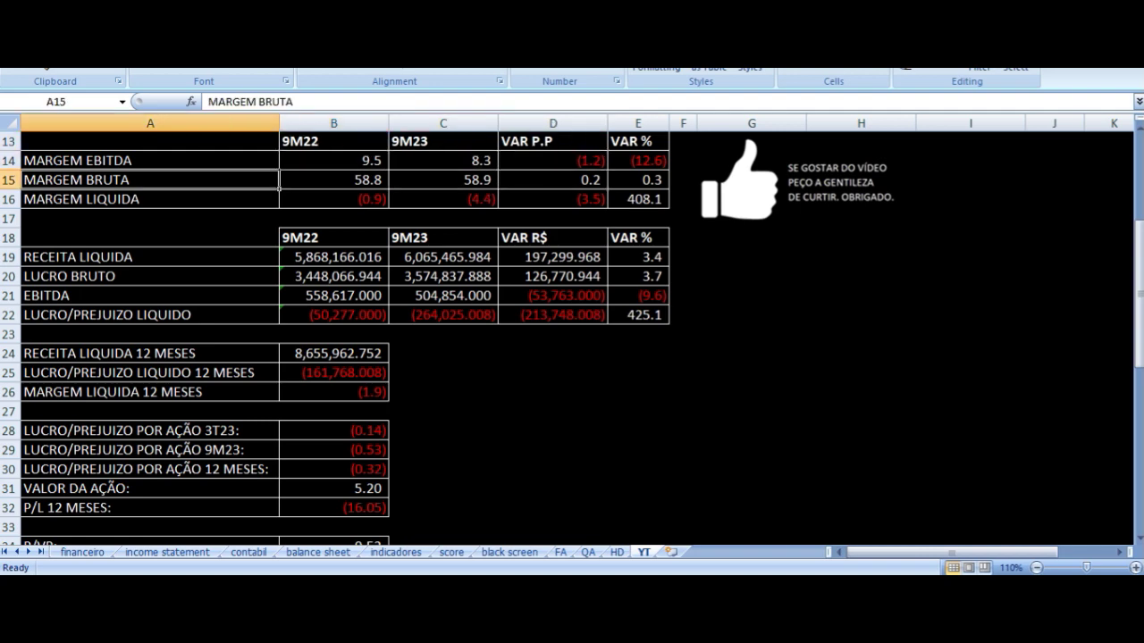
pyautogui.click(333, 180)
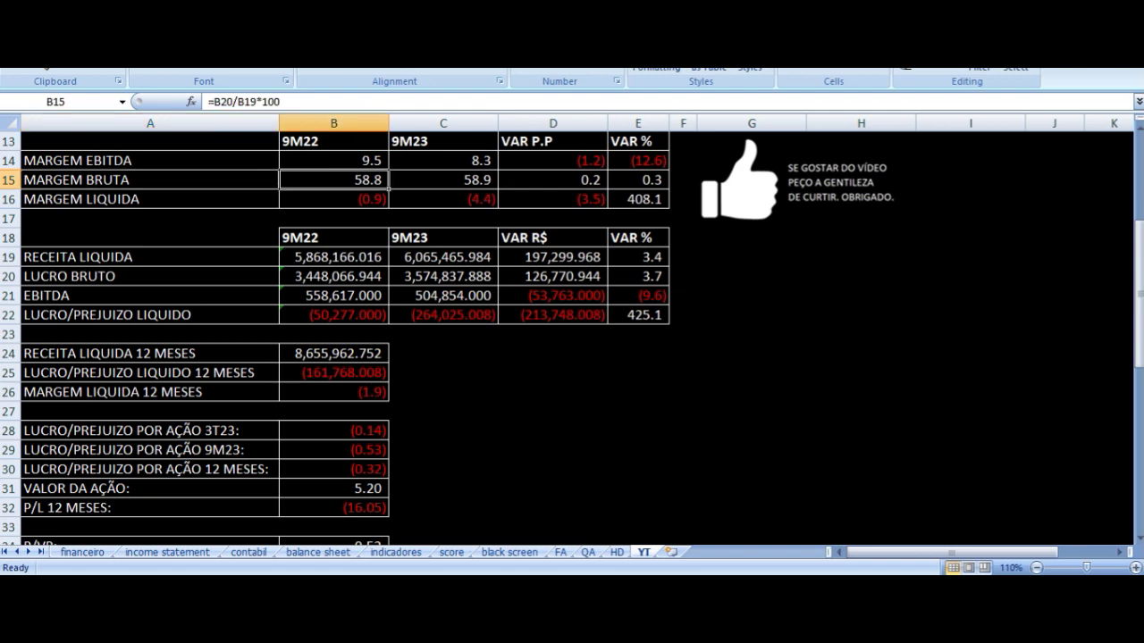
pyautogui.click(442, 180)
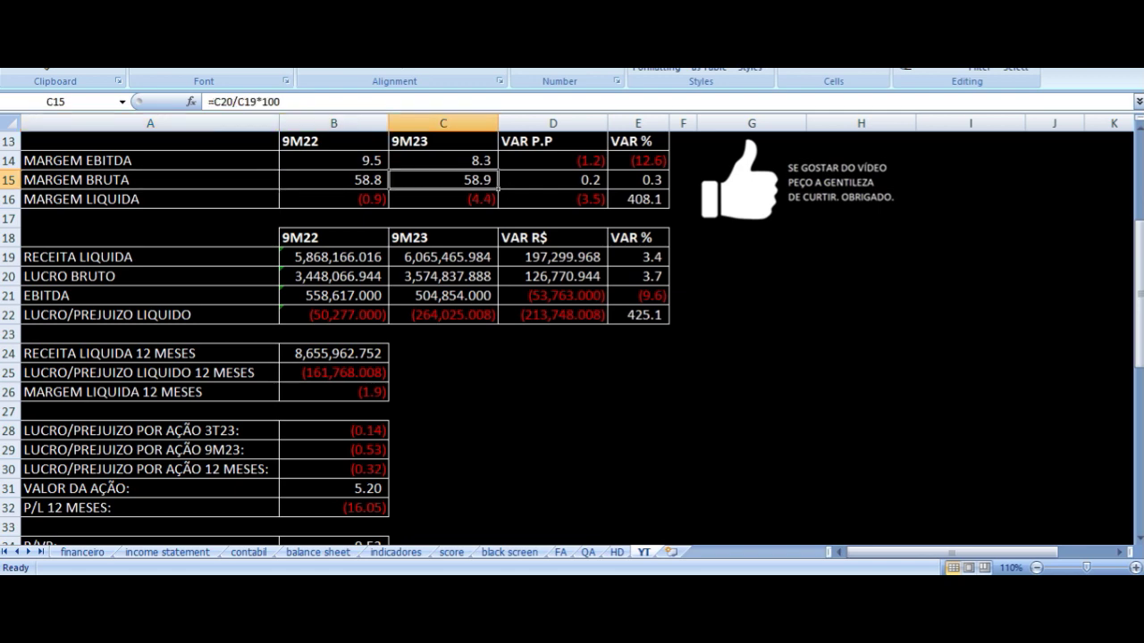
pyautogui.click(552, 179)
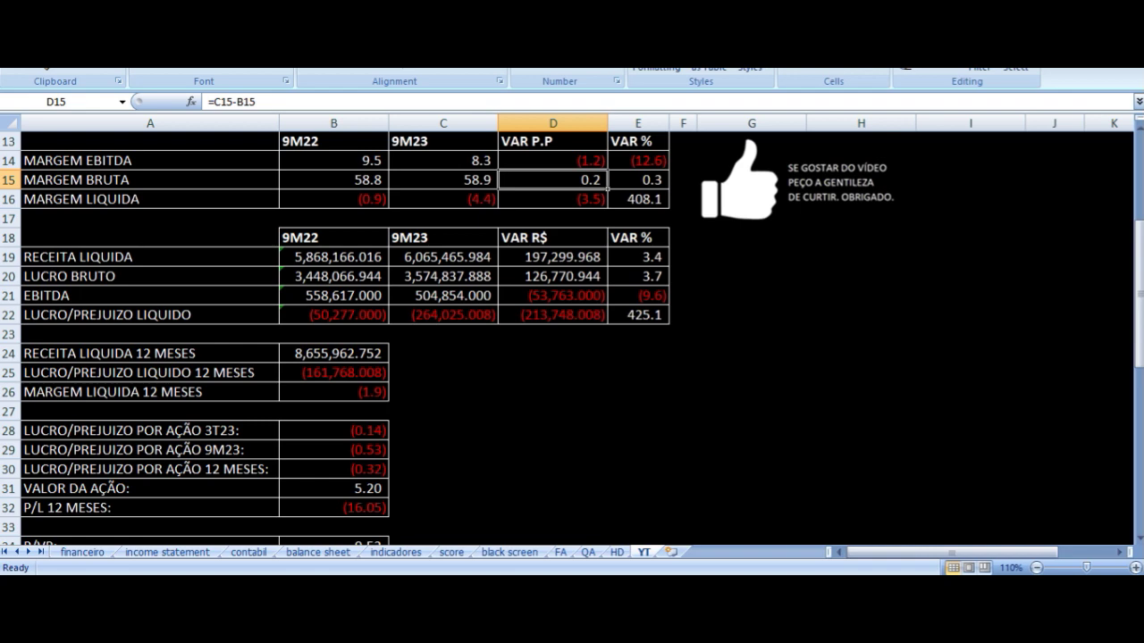
# Step: Review the MARGEM LIQUIDA row for 9M22 and 9M23 together with its percentage-point variation
pyautogui.press('Down')
pyautogui.press('Left')
pyautogui.press('Left')
pyautogui.press('Left')
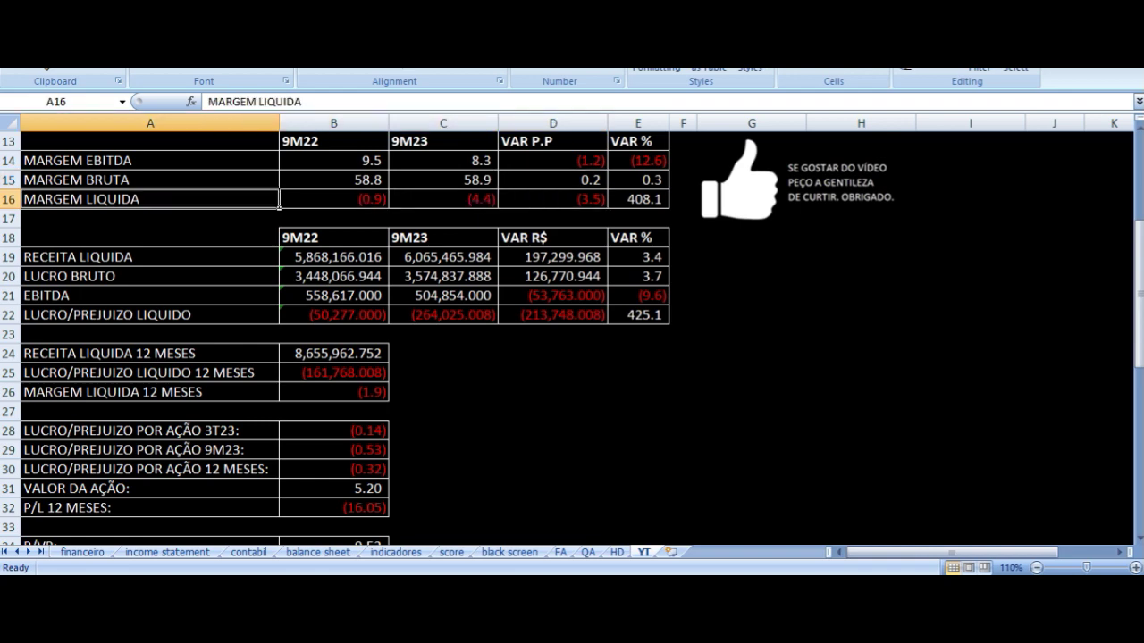
pyautogui.click(334, 198)
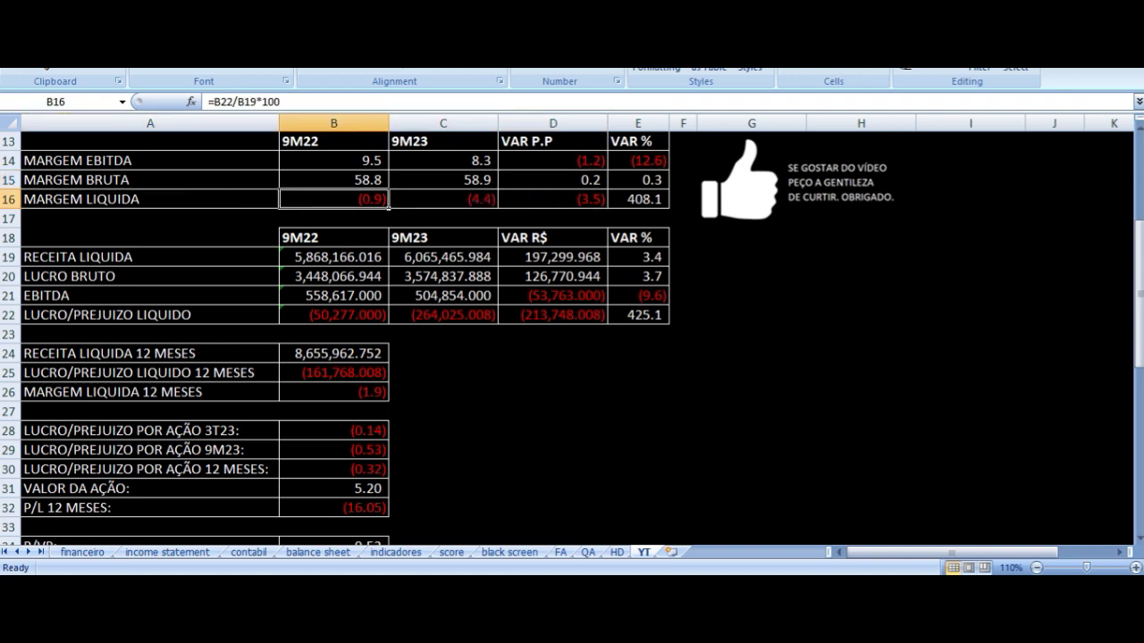
pyautogui.click(443, 199)
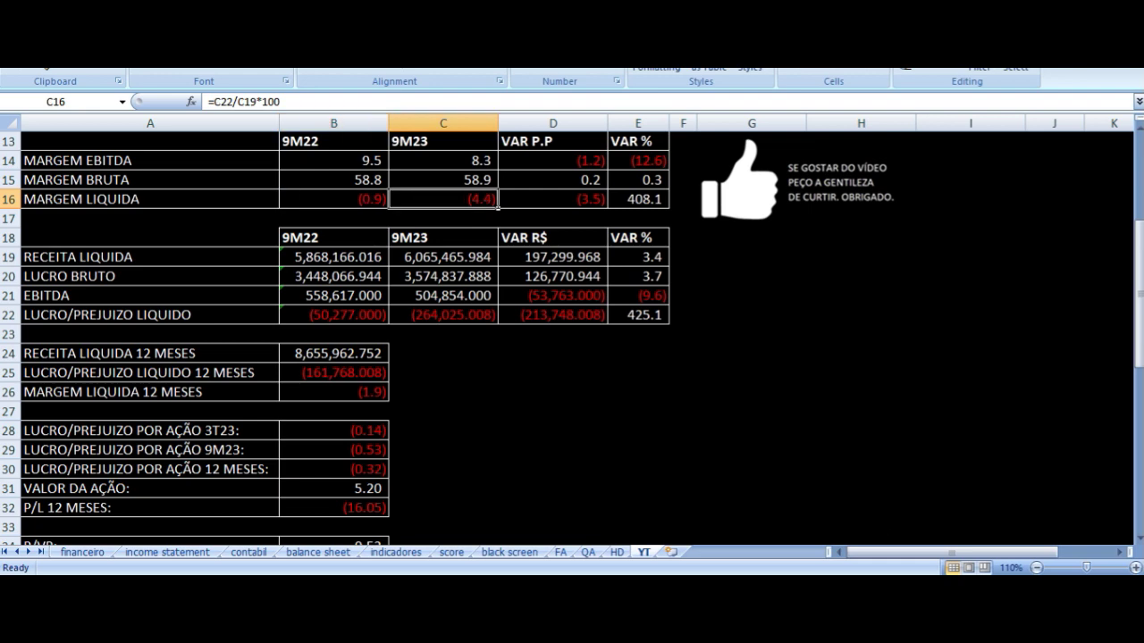
pyautogui.click(552, 198)
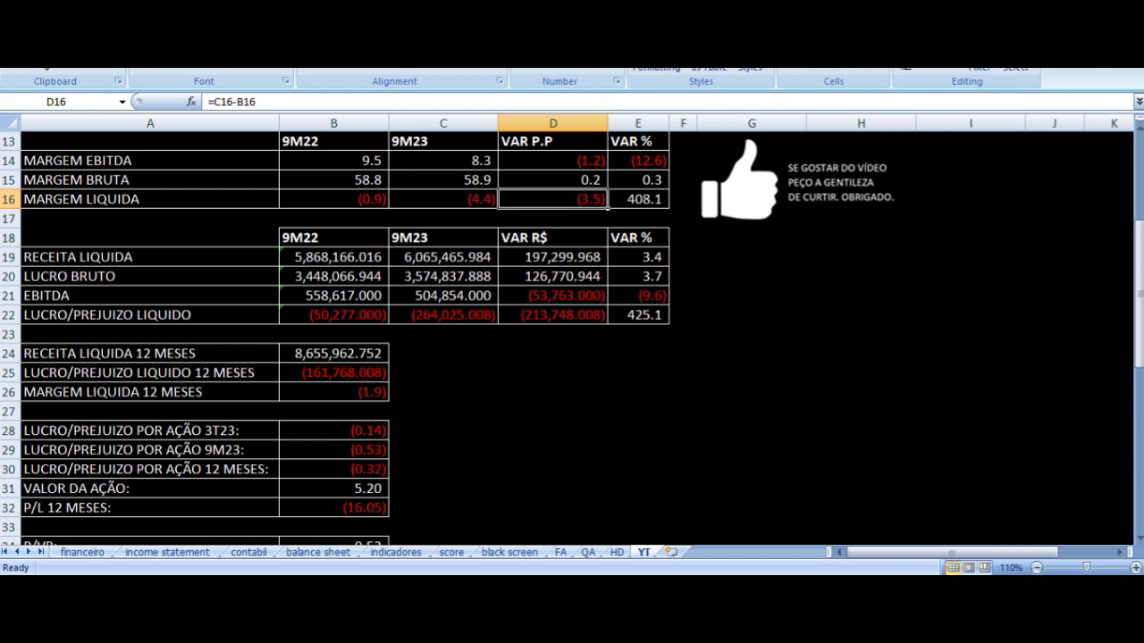
# Step: Review the RECEITA LIQUIDA row in the 9M22 versus 9M23 table, from the period values through to the percentage variation
pyautogui.press('Down')
pyautogui.press('Down')
pyautogui.press('Down')
pyautogui.press('Left')
pyautogui.press('Left')
pyautogui.press('Left')
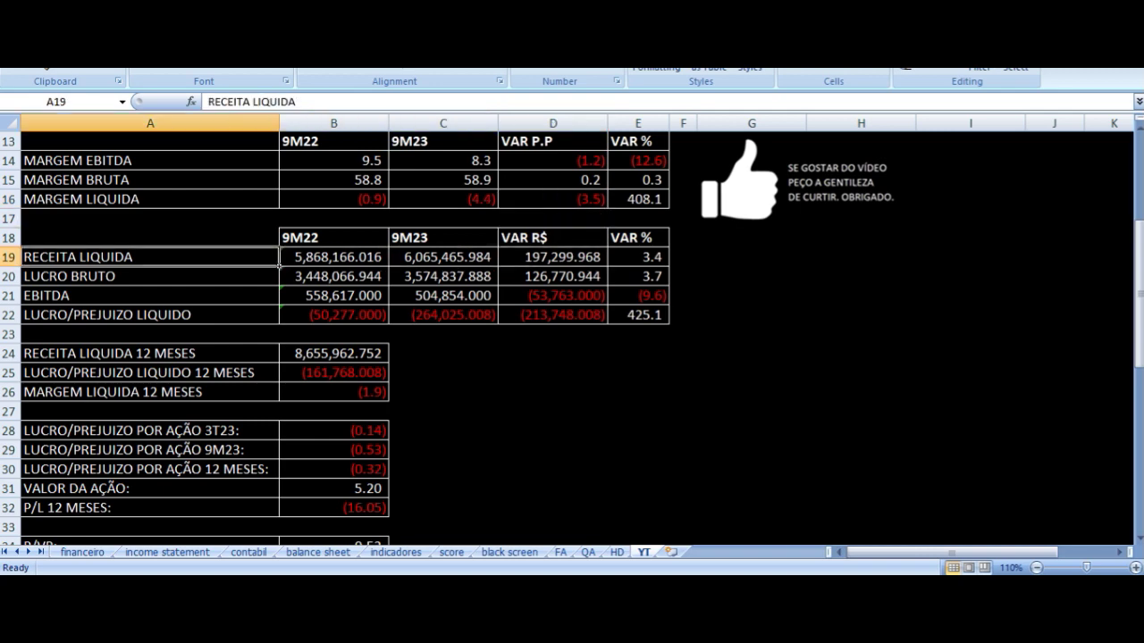
pyautogui.press('Right')
pyautogui.press('Right')
pyautogui.press('Right')
pyautogui.press('Right')
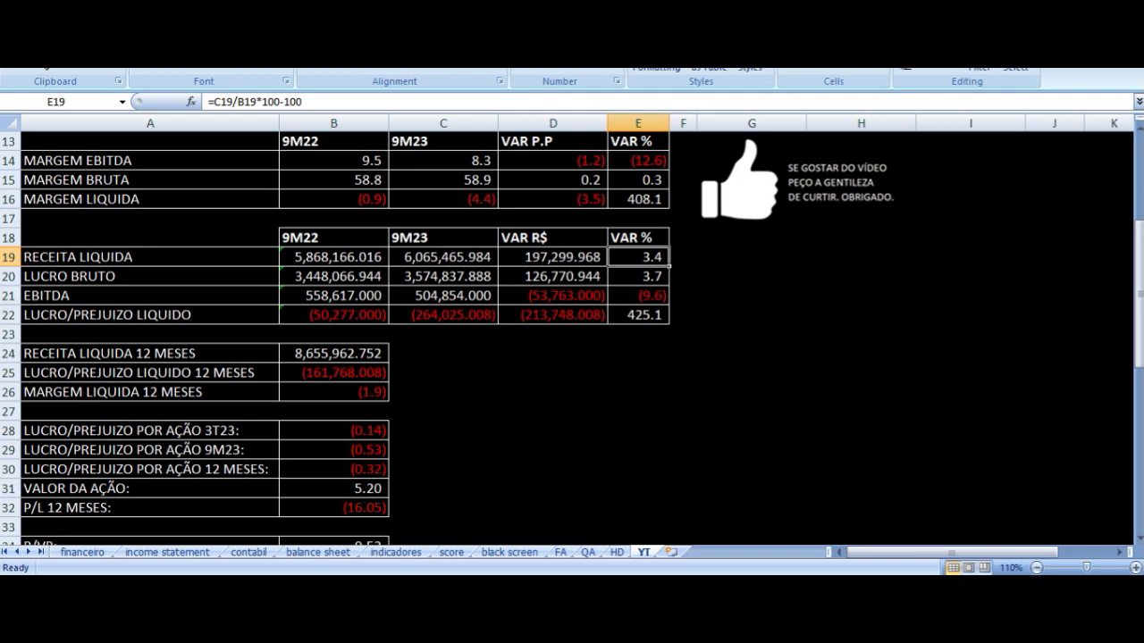
pyautogui.press('Left')
pyautogui.press('Left')
pyautogui.press('Left')
pyautogui.press('Left')
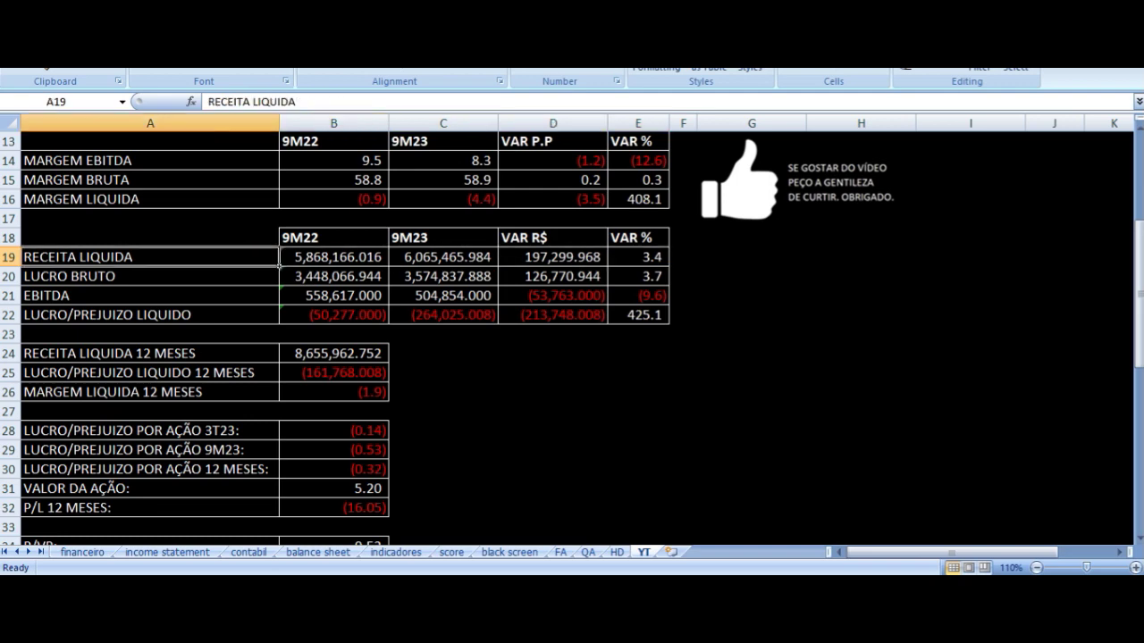
pyautogui.press('Right')
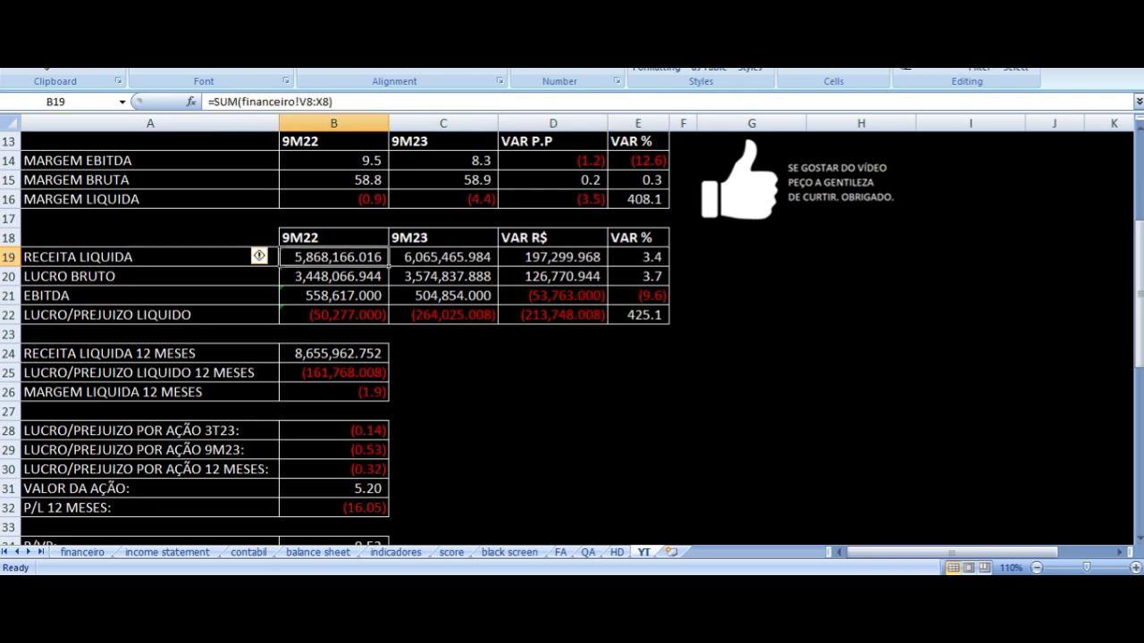
pyautogui.press('Right')
pyautogui.press('Right')
pyautogui.press('Right')
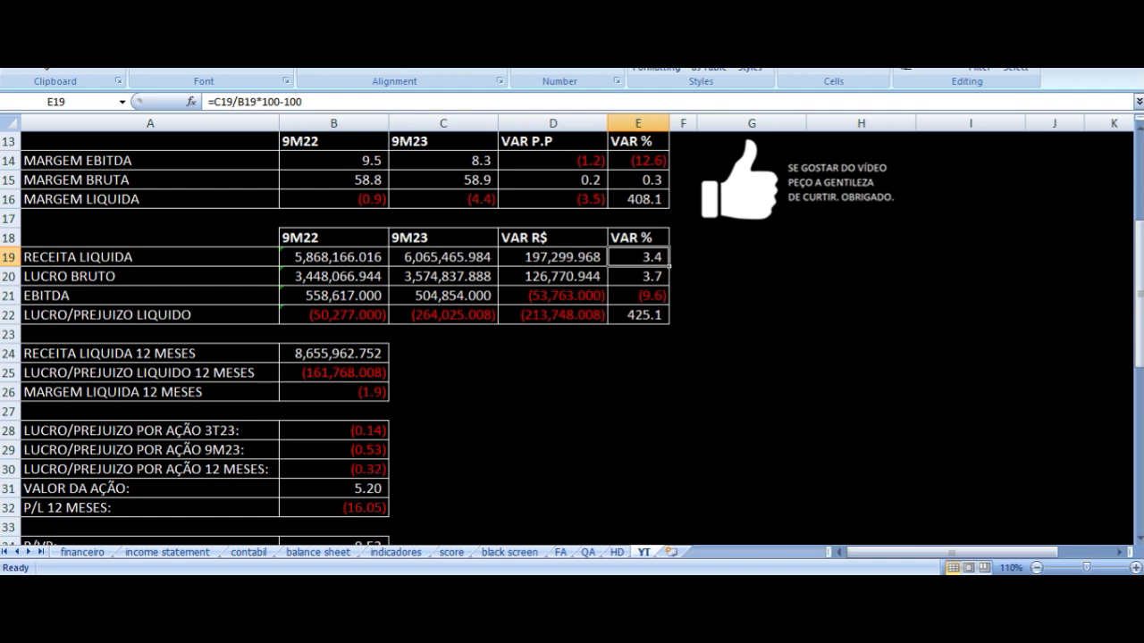
# Step: Review the LUCRO BRUTO row for 9M22 and 9M23, ending on its percentage variation
pyautogui.press('Down')
pyautogui.press('Left')
pyautogui.press('Left')
pyautogui.press('Left')
pyautogui.press('Left')
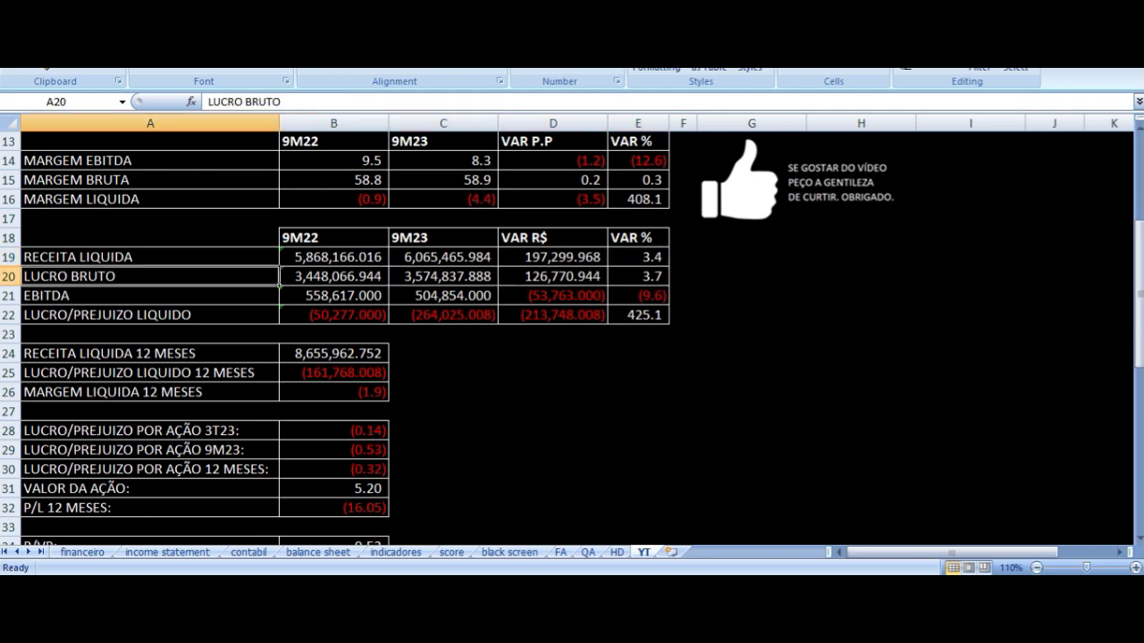
pyautogui.press('Right')
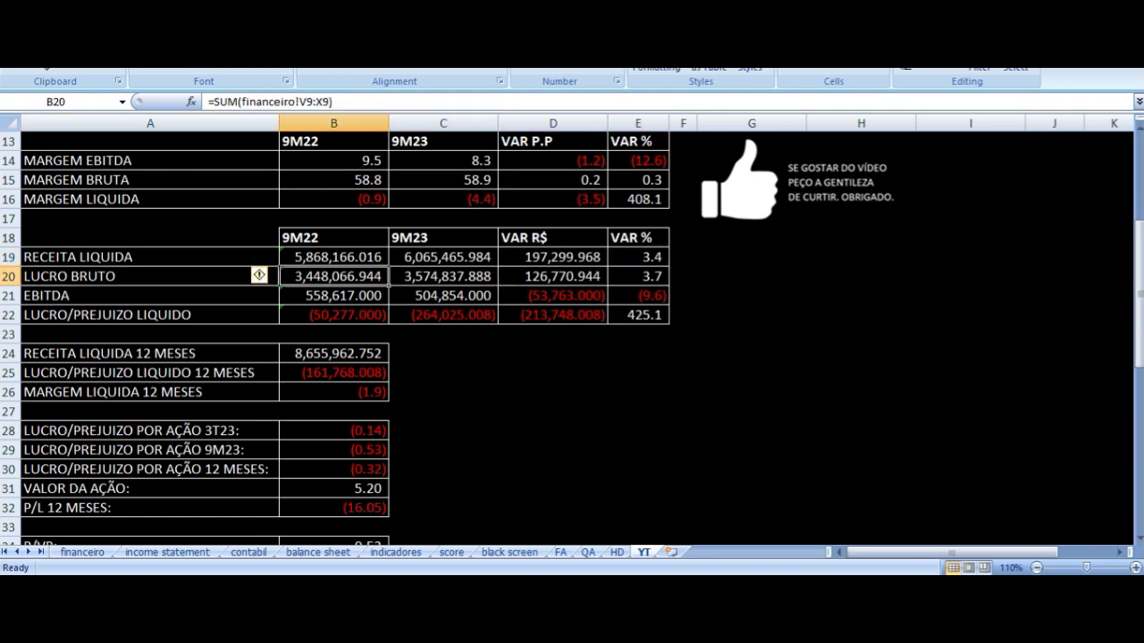
pyautogui.press('Right')
pyautogui.press('Right')
pyautogui.press('Right')
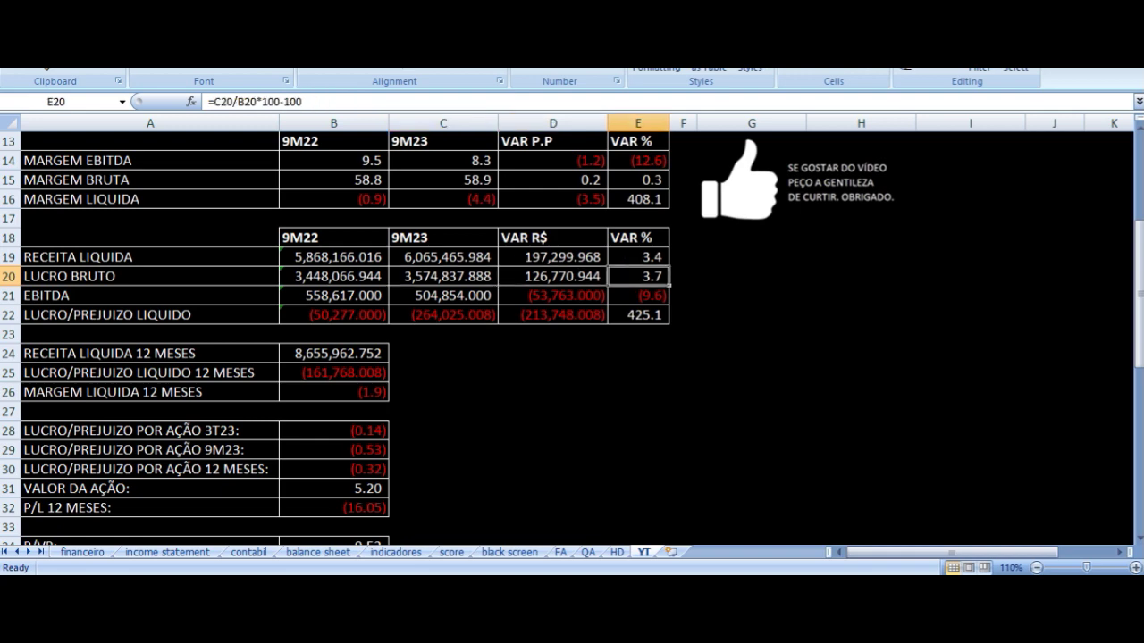
# Step: Review the EBITDA row in the nine-month table, checking the percentage variation and the 9M22 and 9M23 values
pyautogui.press('Down')
pyautogui.press('Left')
pyautogui.press('Left')
pyautogui.press('Left')
pyautogui.press('Left')
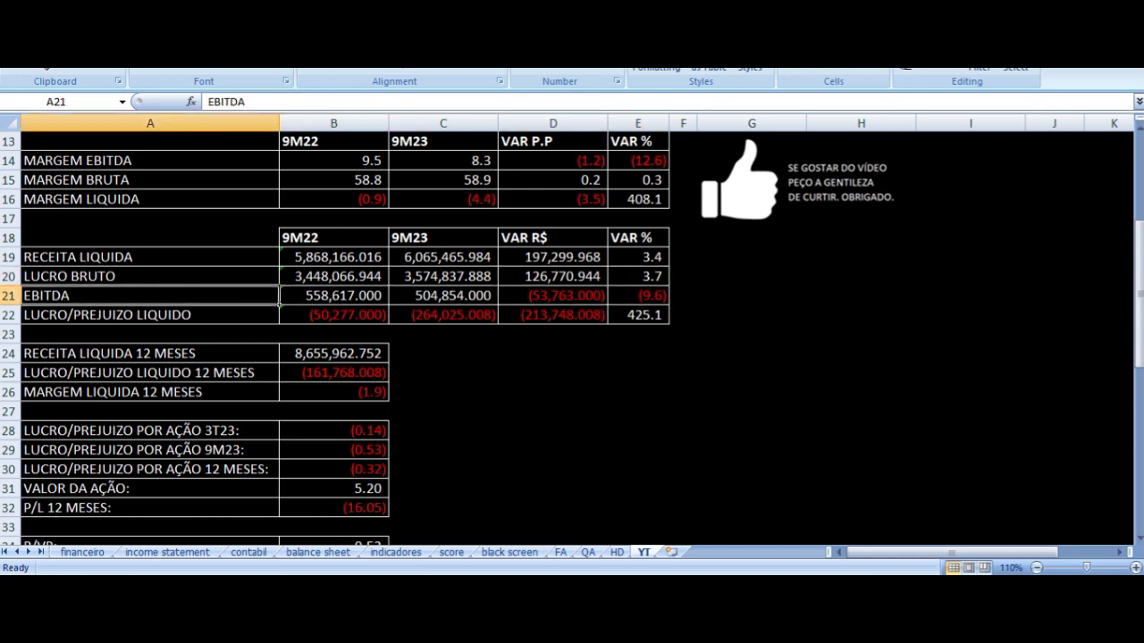
pyautogui.press('Right')
pyautogui.press('Right')
pyautogui.press('Right')
pyautogui.press('Right')
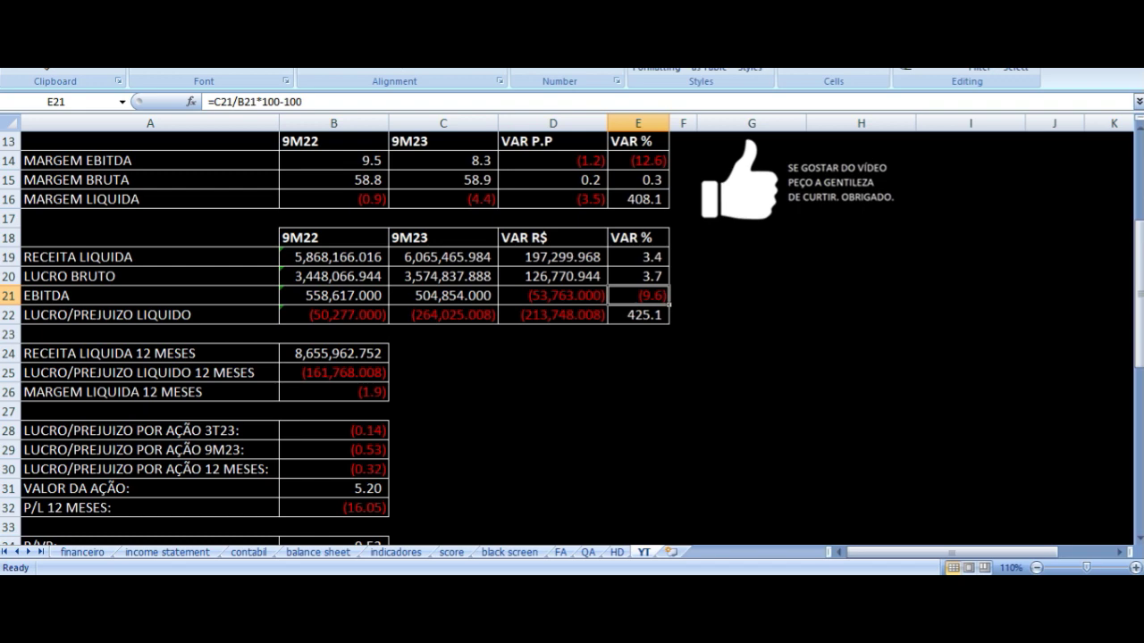
pyautogui.press('Left')
pyautogui.press('Left')
pyautogui.press('Left')
pyautogui.press('Left')
pyautogui.press('Right')
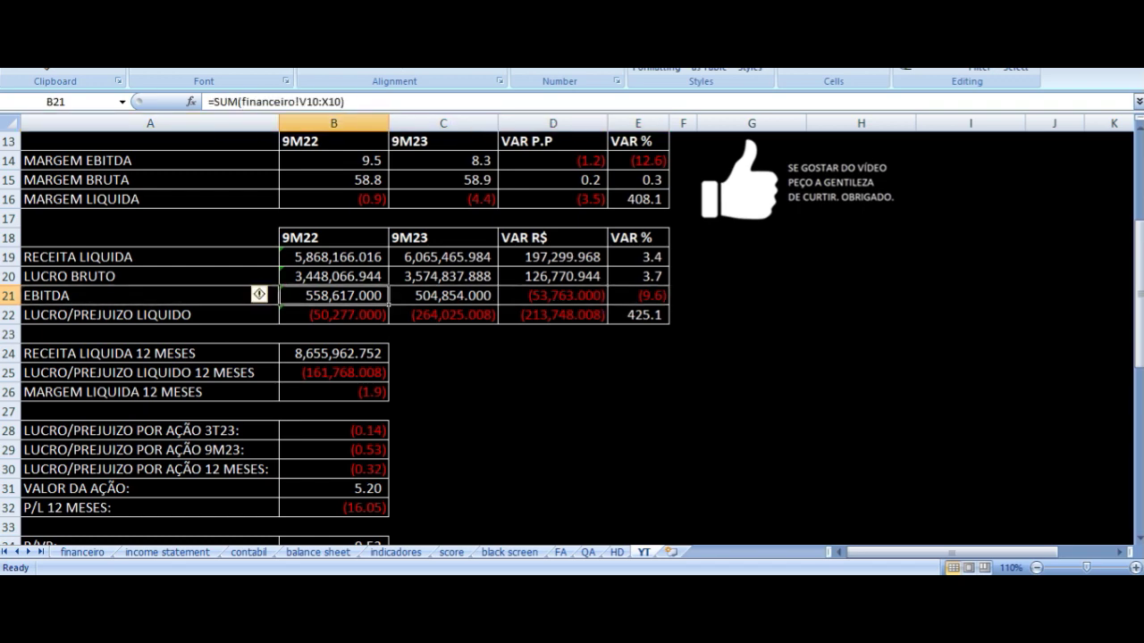
pyautogui.press('Right')
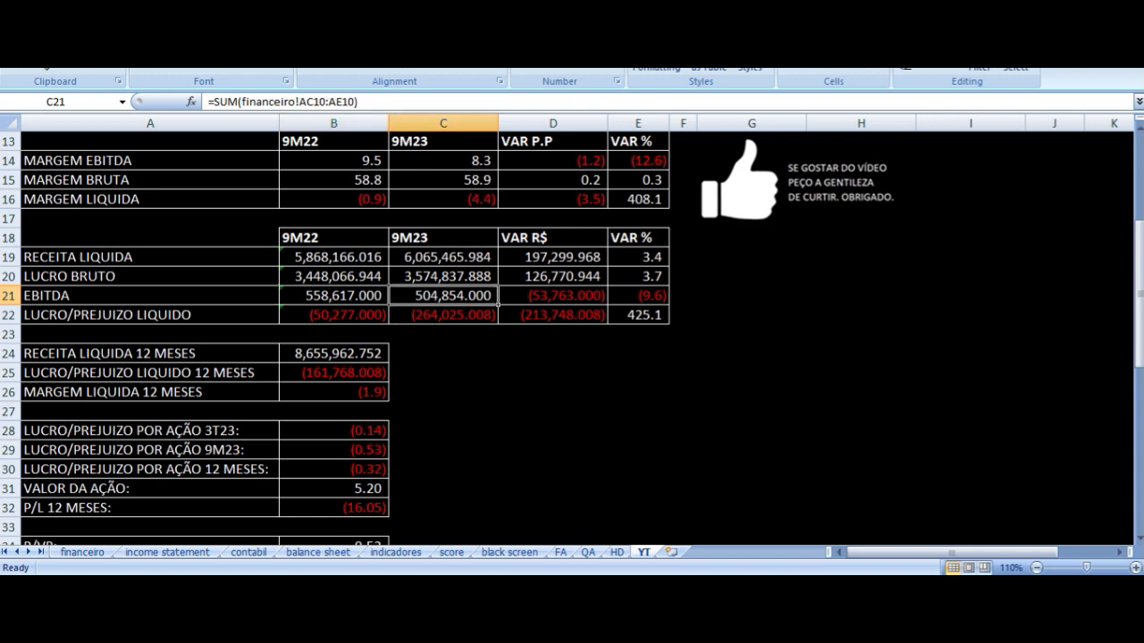
# Step: Compare the LUCRO/PREJUIZO LIQUIDO values of 9M22 and 9M23
pyautogui.press('Down')
pyautogui.press('Left')
pyautogui.press('Left')
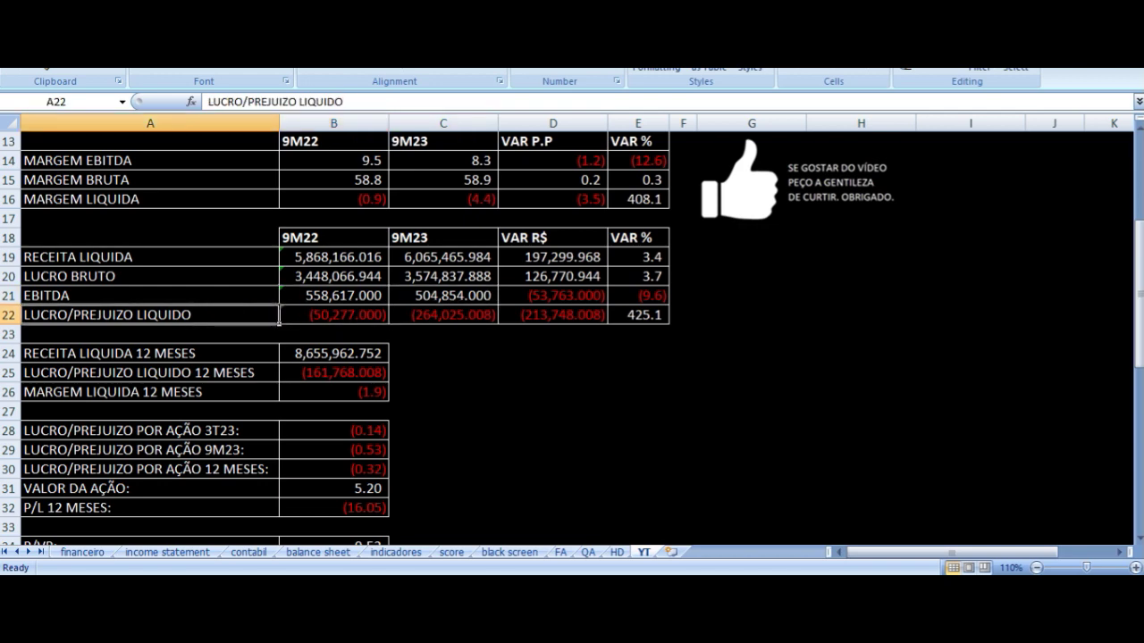
pyautogui.press('Right')
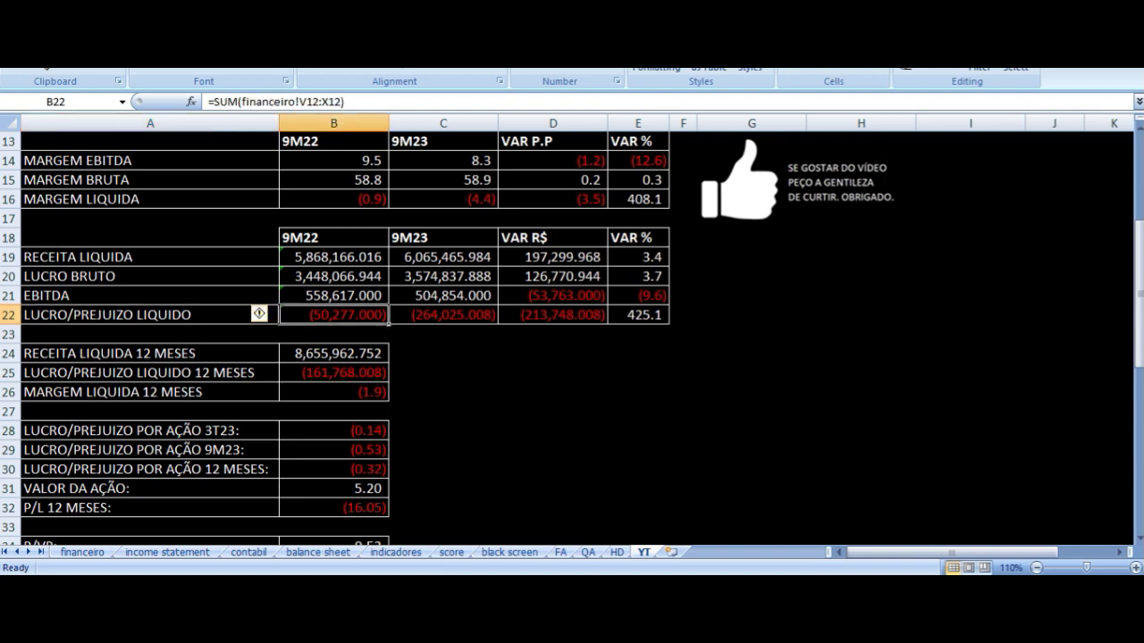
pyautogui.press('Right')
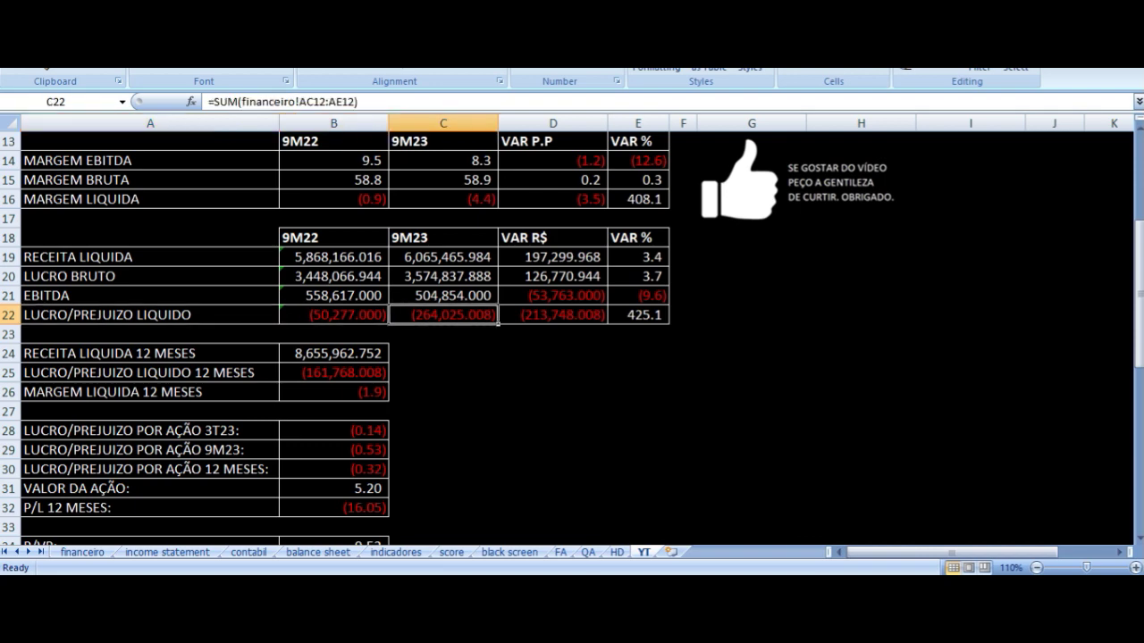
pyautogui.press('Left')
pyautogui.press('Right')
# Step: Highlight the nine-month RECEITA LIQUIDA row and recheck the percentage variations of RECEITA LIQUIDA and EBITDA
pyautogui.moveTo(373, 257); pyautogui.dragTo(618, 255)
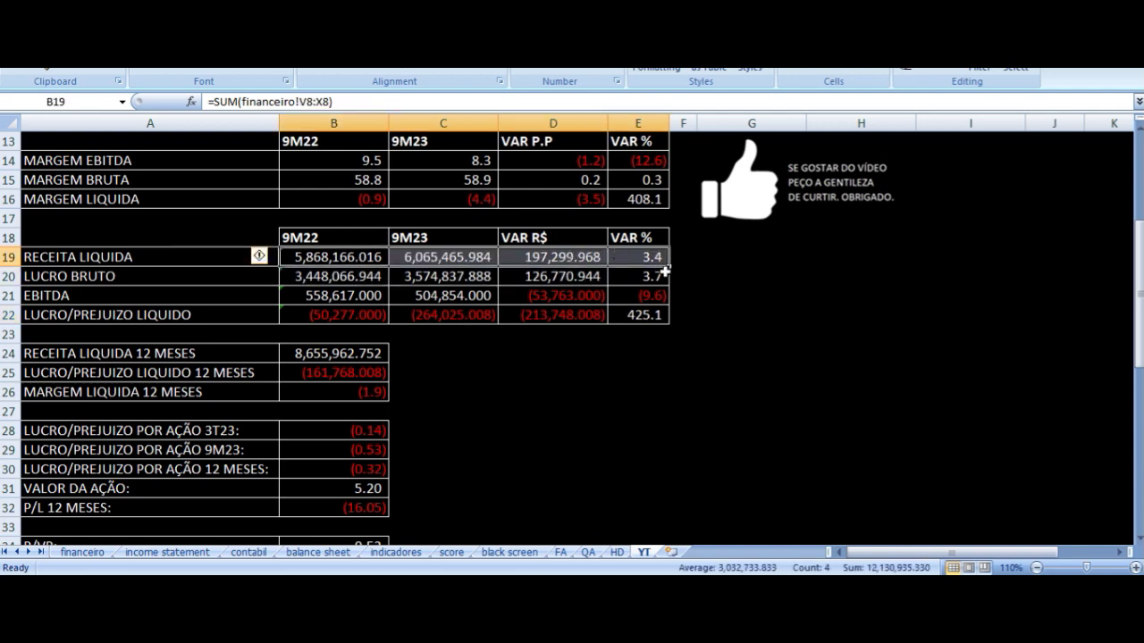
pyautogui.click(644, 256)
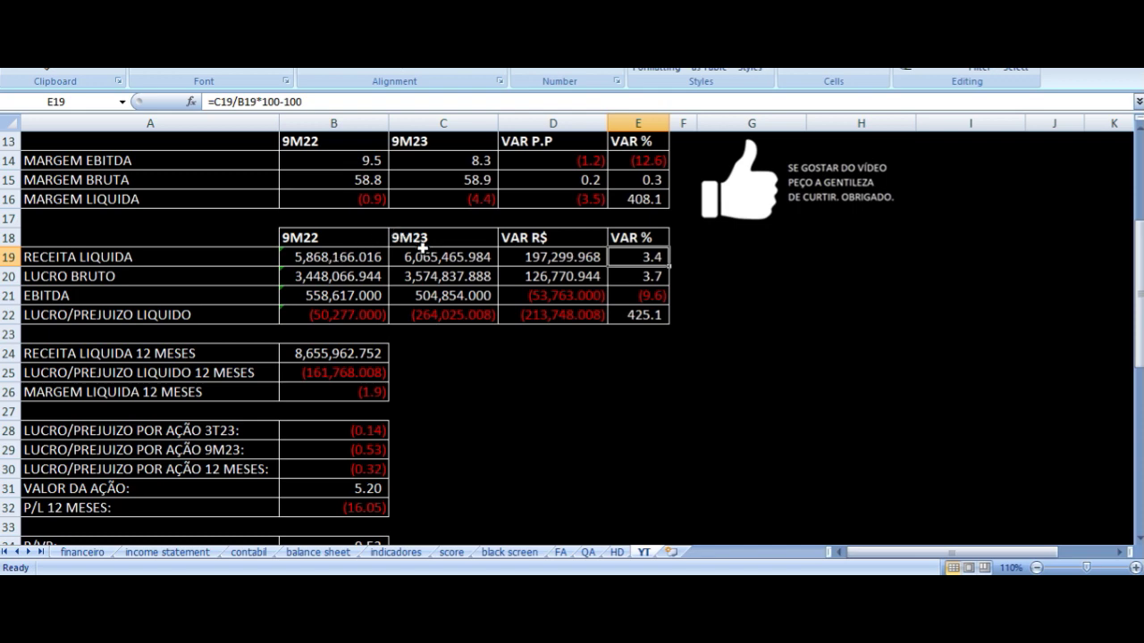
pyautogui.click(634, 296)
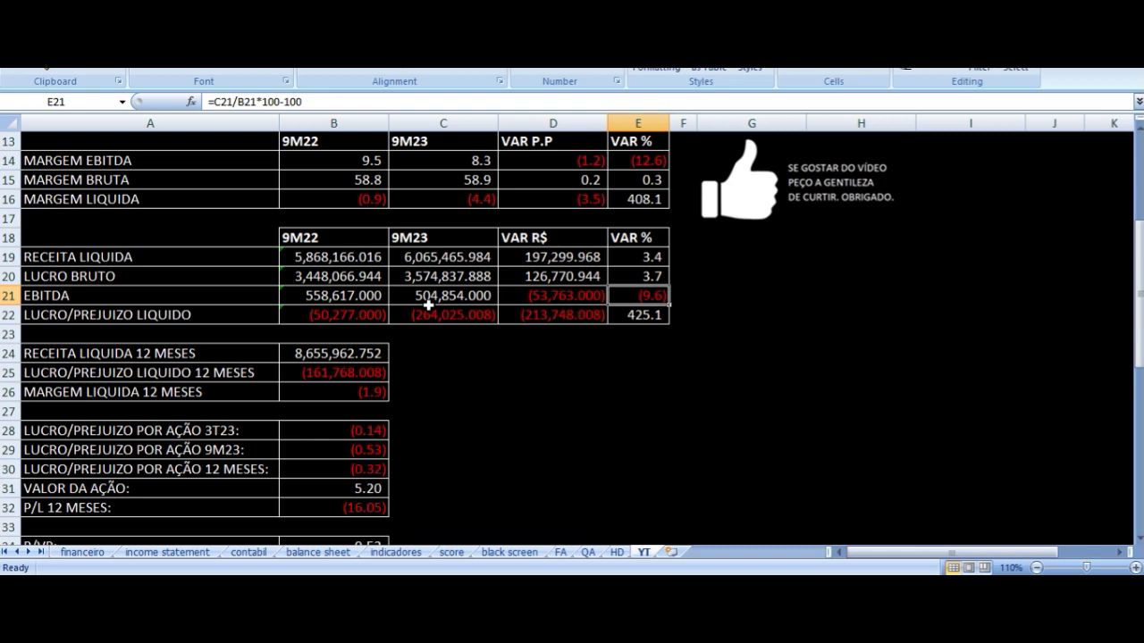
# Step: Review the 12-month figures for RECEITA LIQUIDA, LUCRO/PREJUIZO LIQUIDO and MARGEM LIQUIDA
pyautogui.click(190, 357)
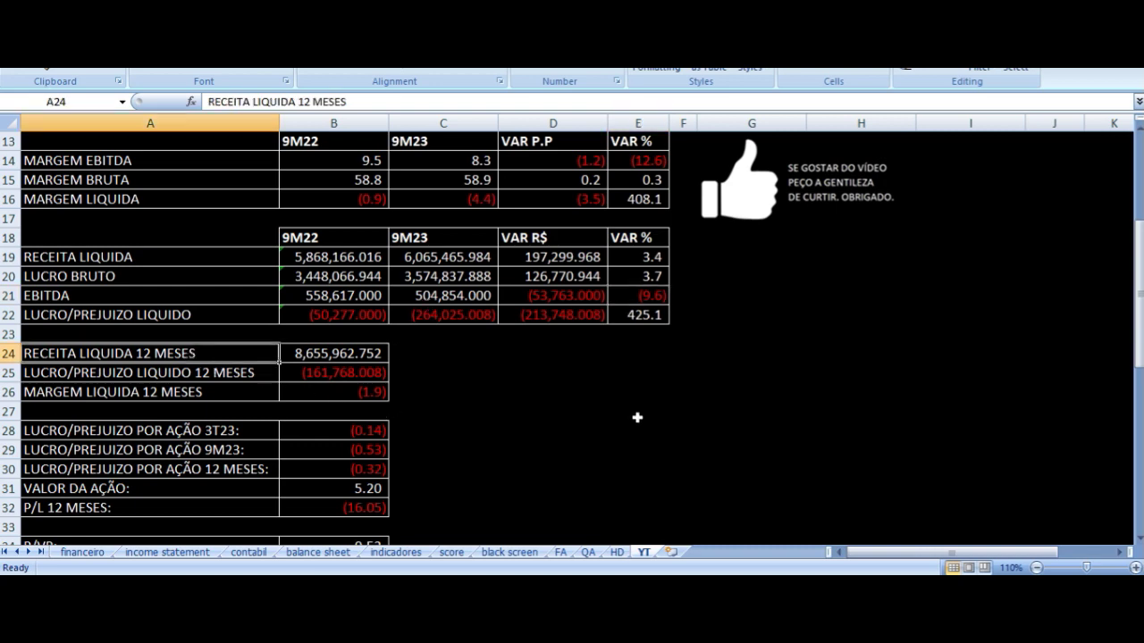
pyautogui.press('Right')
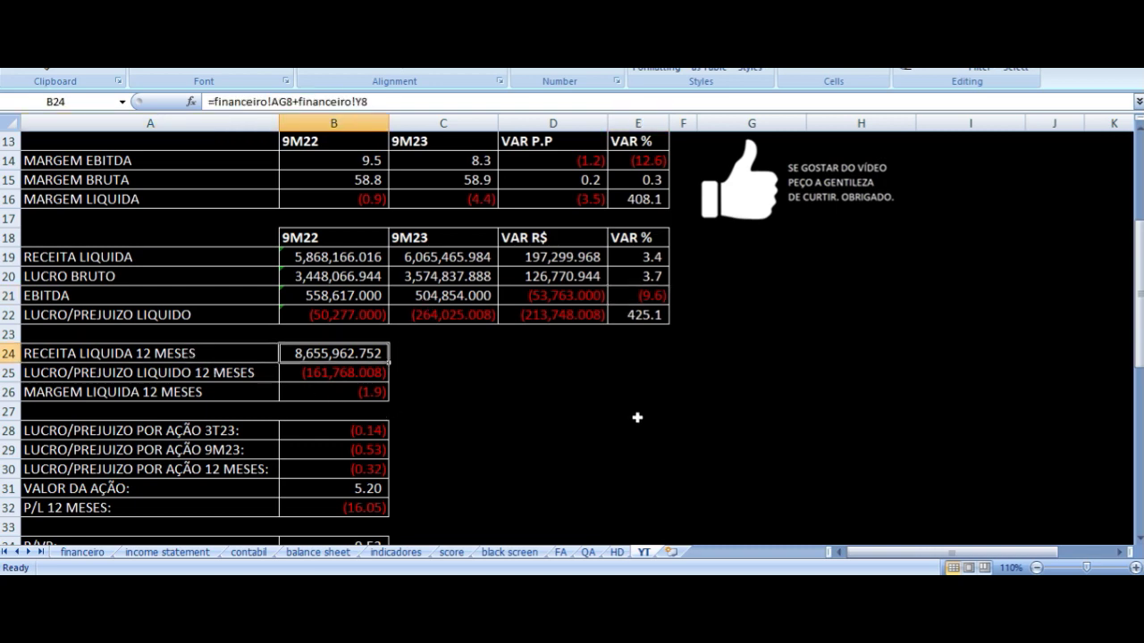
pyautogui.press('Left')
pyautogui.press('Down')
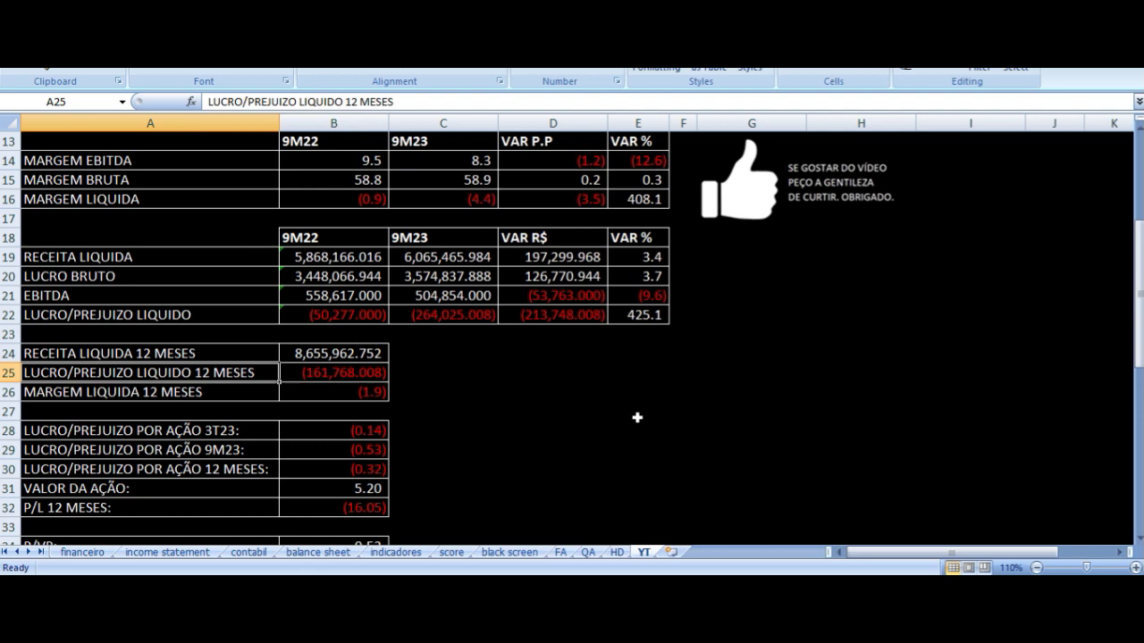
pyautogui.press('Right')
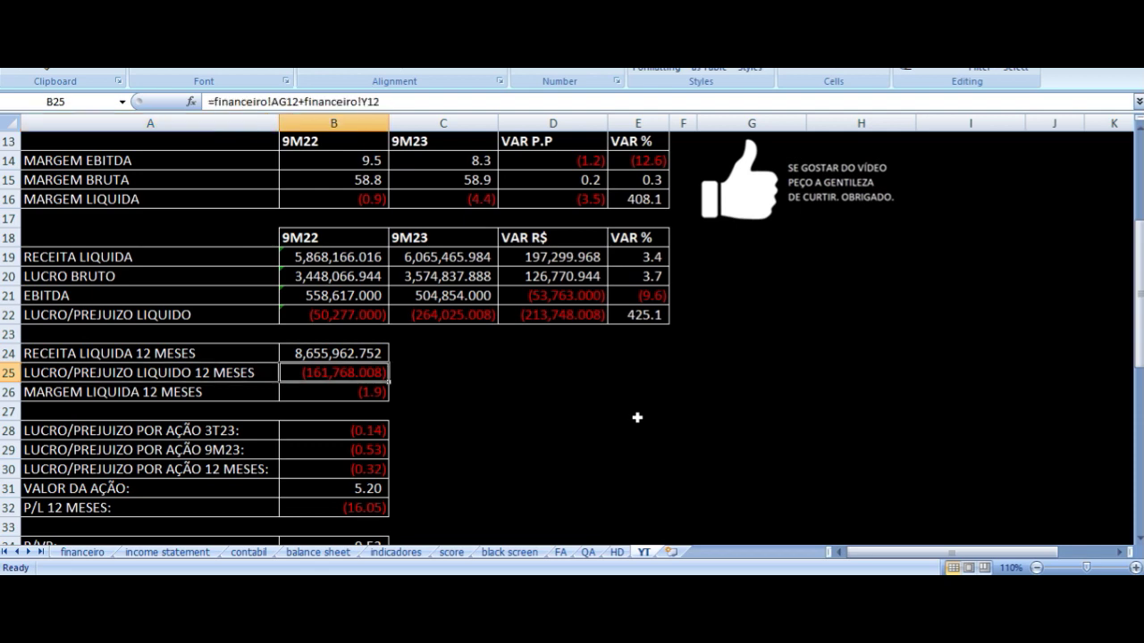
pyautogui.press('Down')
pyautogui.press('Left')
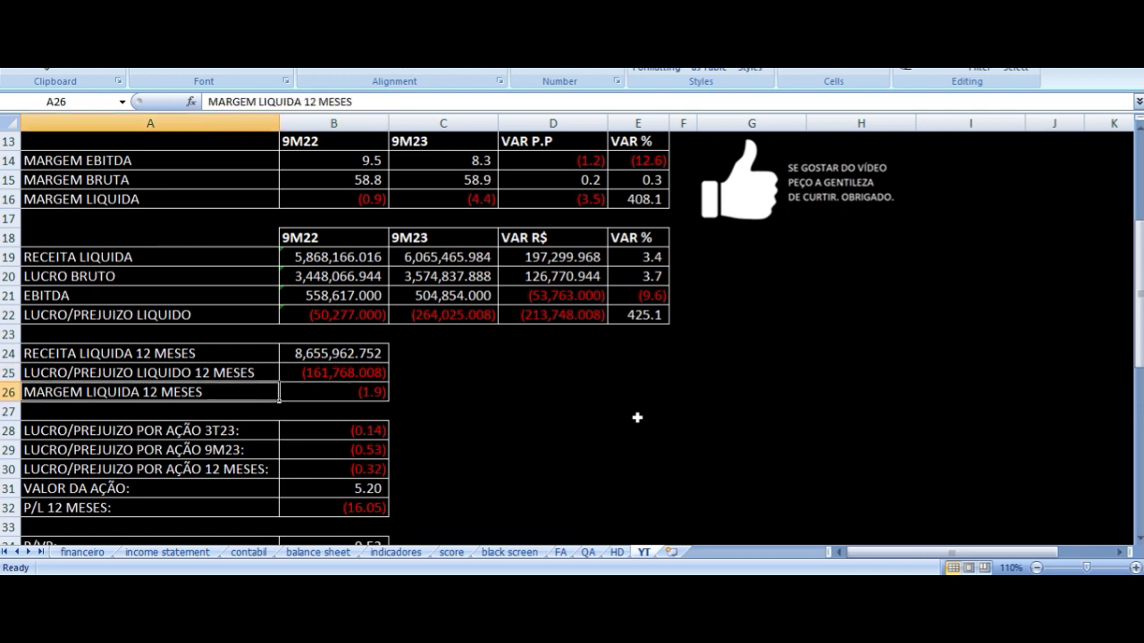
pyautogui.press('Right')
# Step: Review the LUCRO/PREJUIZO POR AÇÃO values for 3T23, 9M23 and 12 months
pyautogui.scroll(-3, 577, 373)
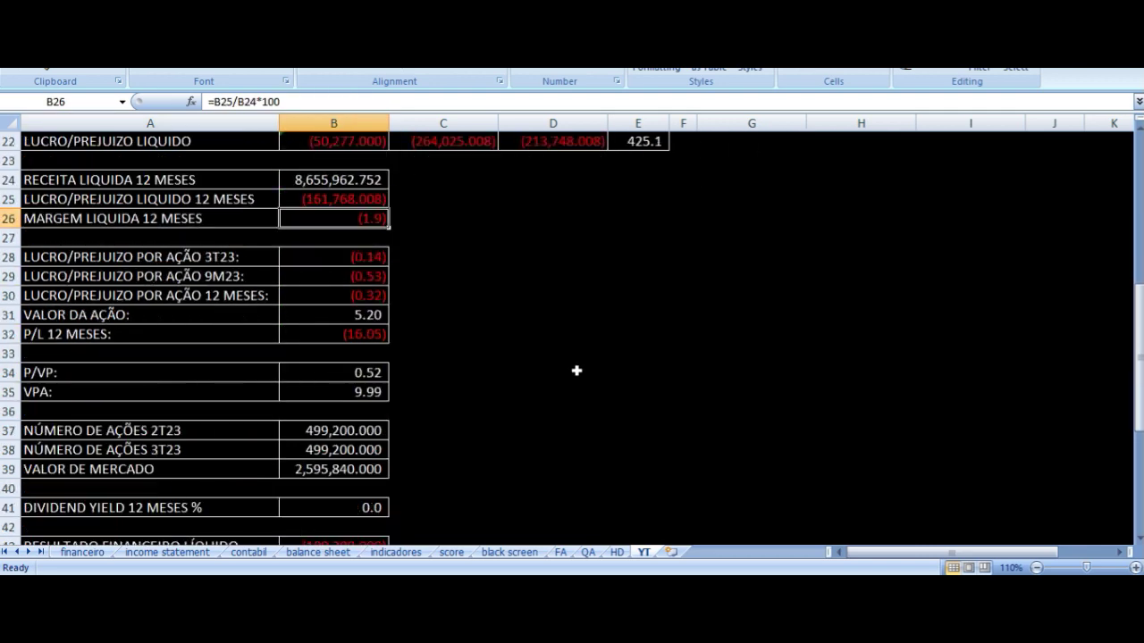
pyautogui.click(237, 253)
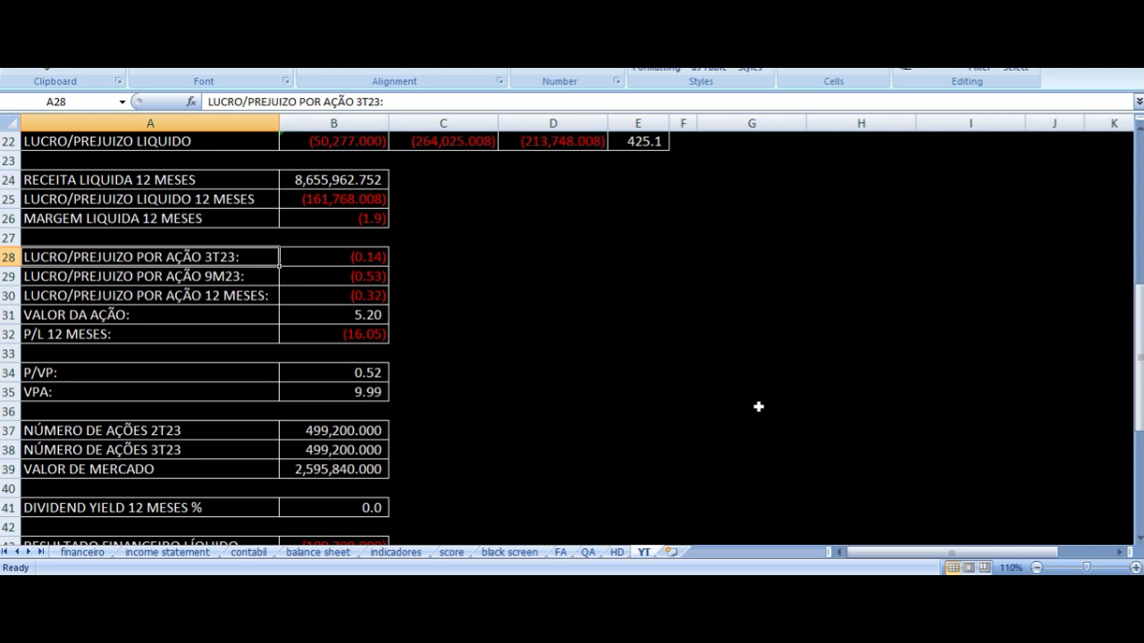
pyautogui.press('Right')
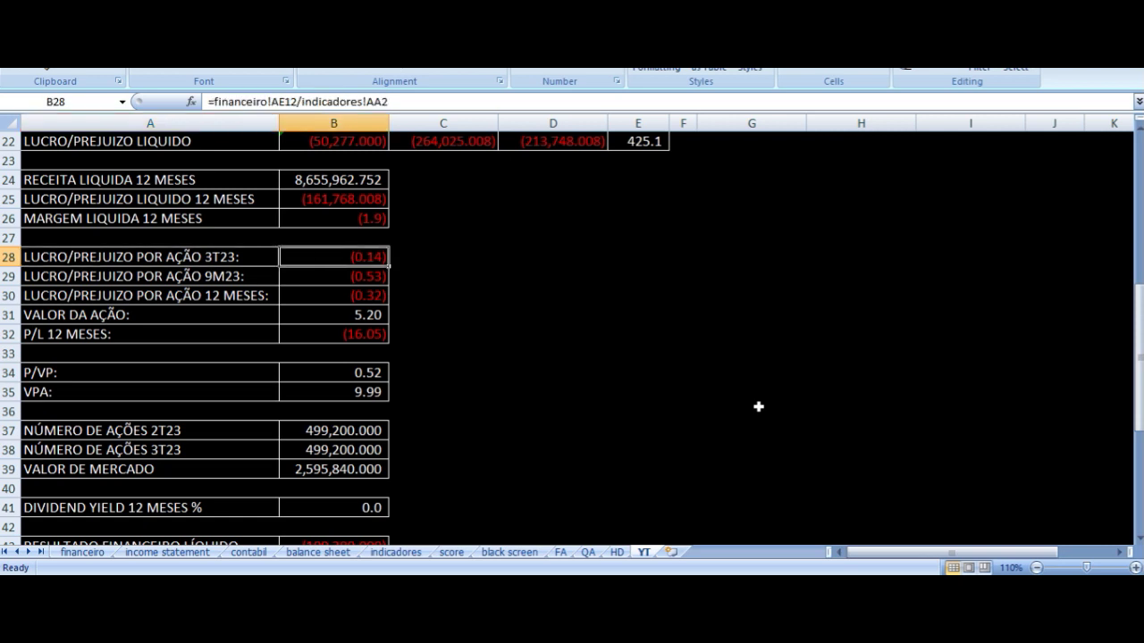
pyautogui.press('Down')
pyautogui.press('Left')
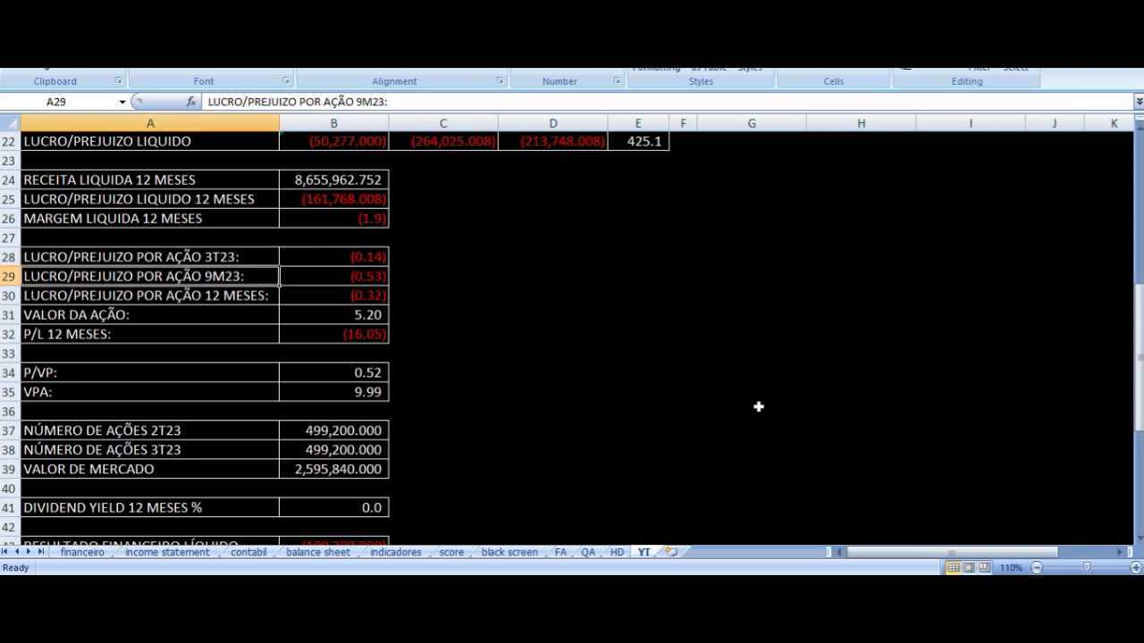
pyautogui.press('Right')
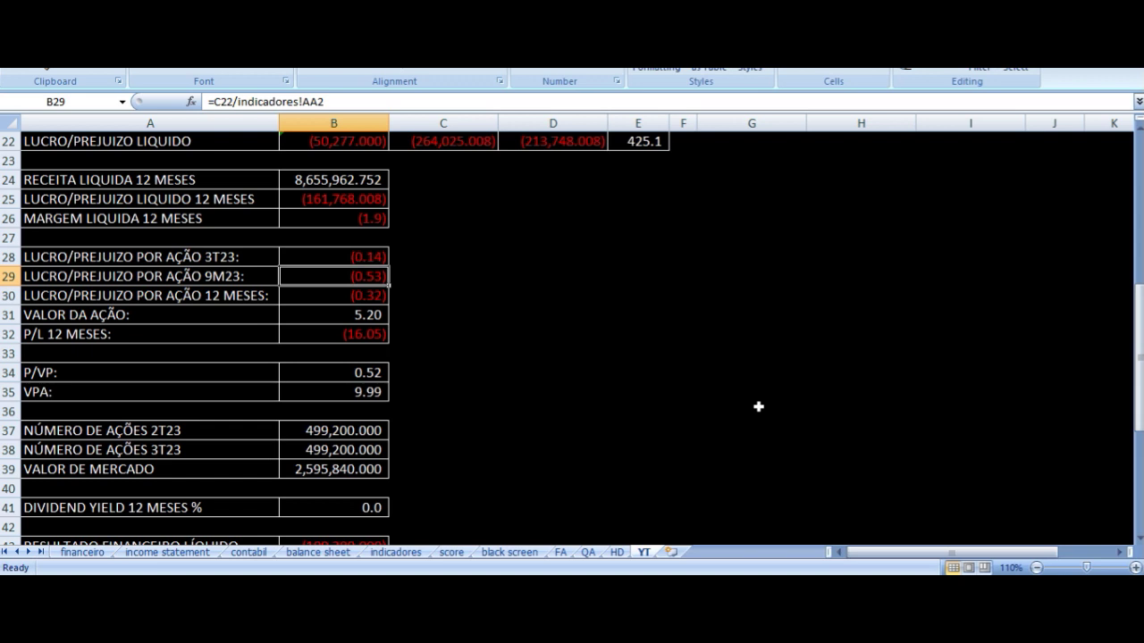
pyautogui.press('Down')
pyautogui.press('Left')
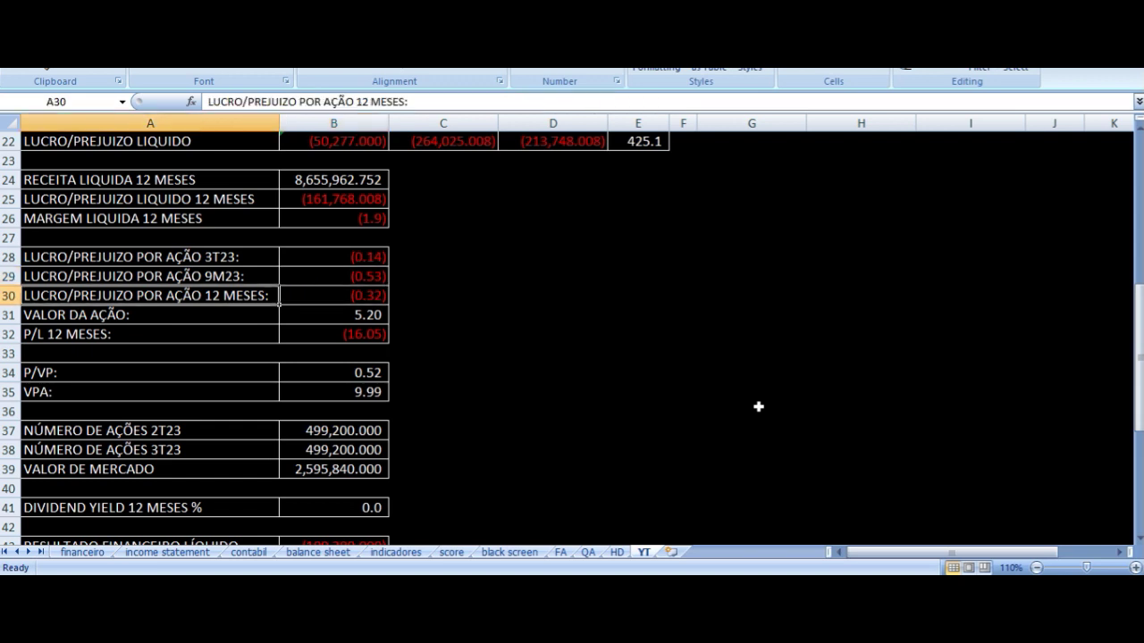
pyautogui.press('Right')
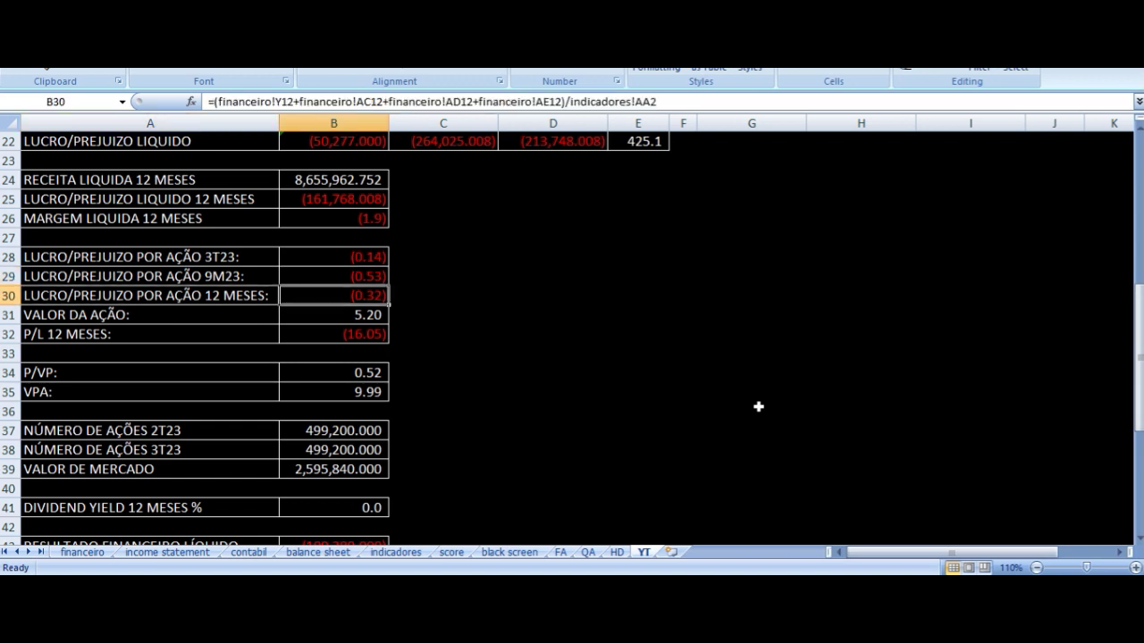
# Step: Check the VALOR DA AÇÃO and the P/L 12 MESES ratio
pyautogui.press('Down')
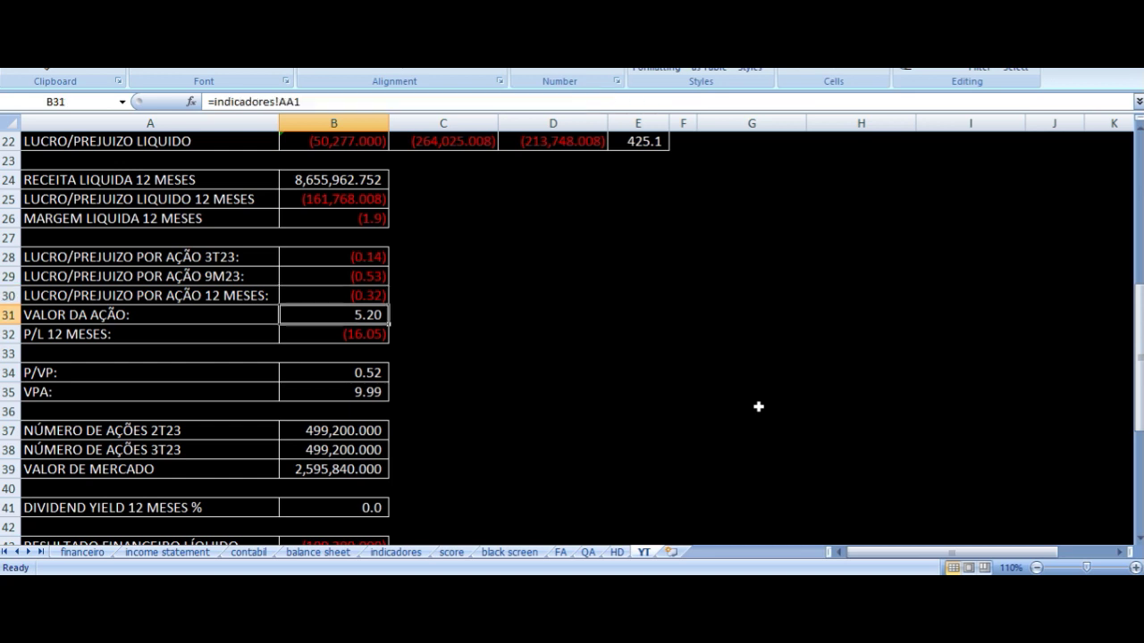
pyautogui.press('Left')
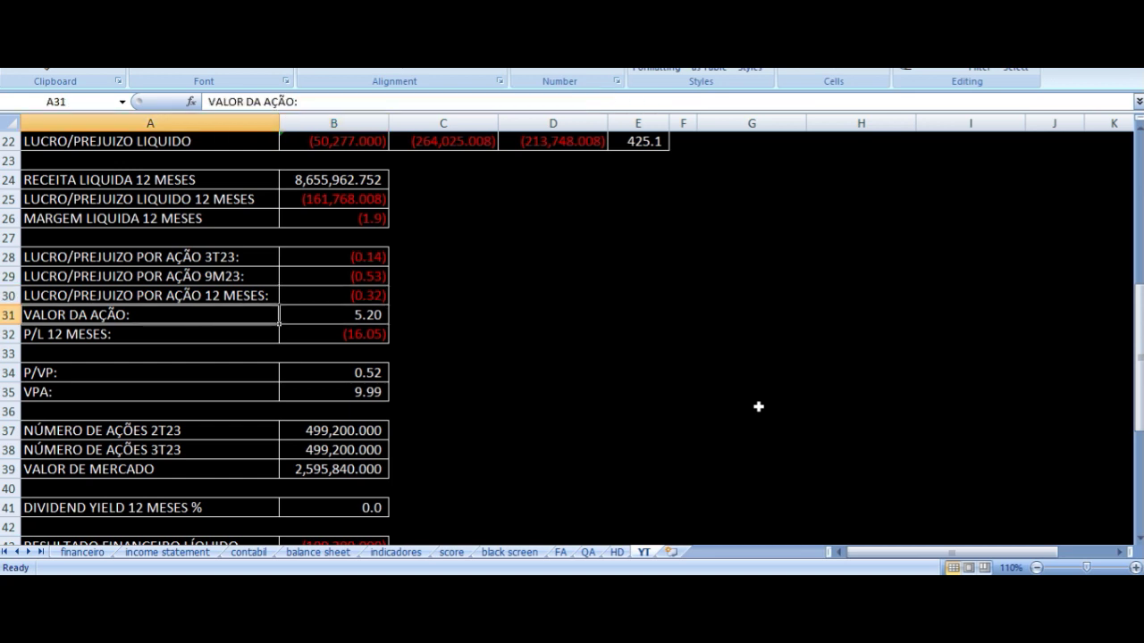
pyautogui.press('Down')
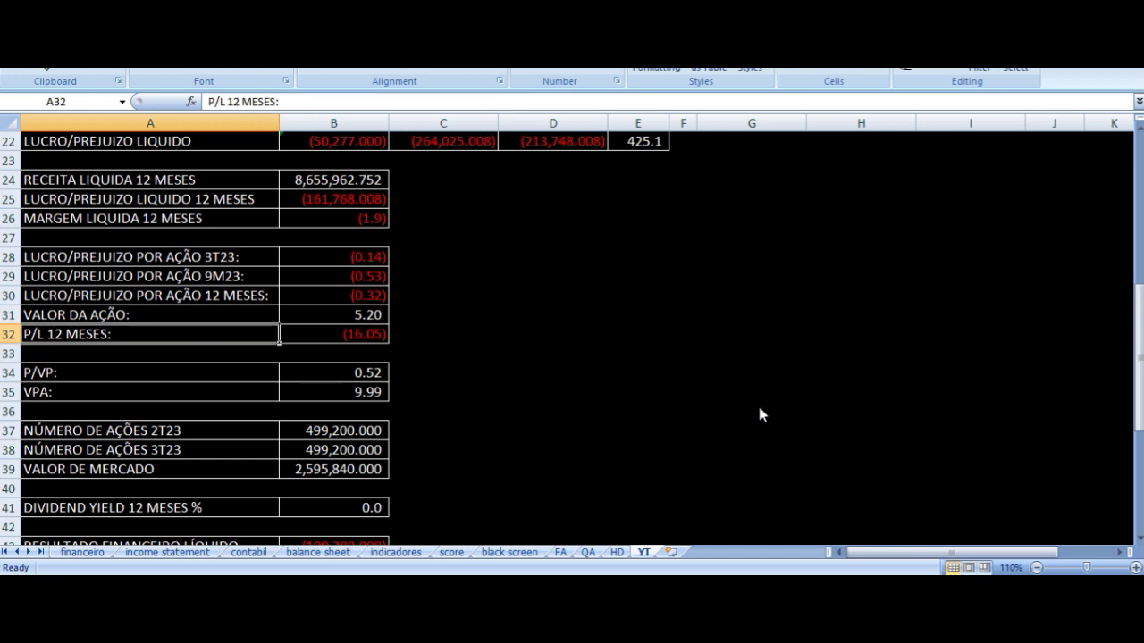
pyautogui.press('Right')
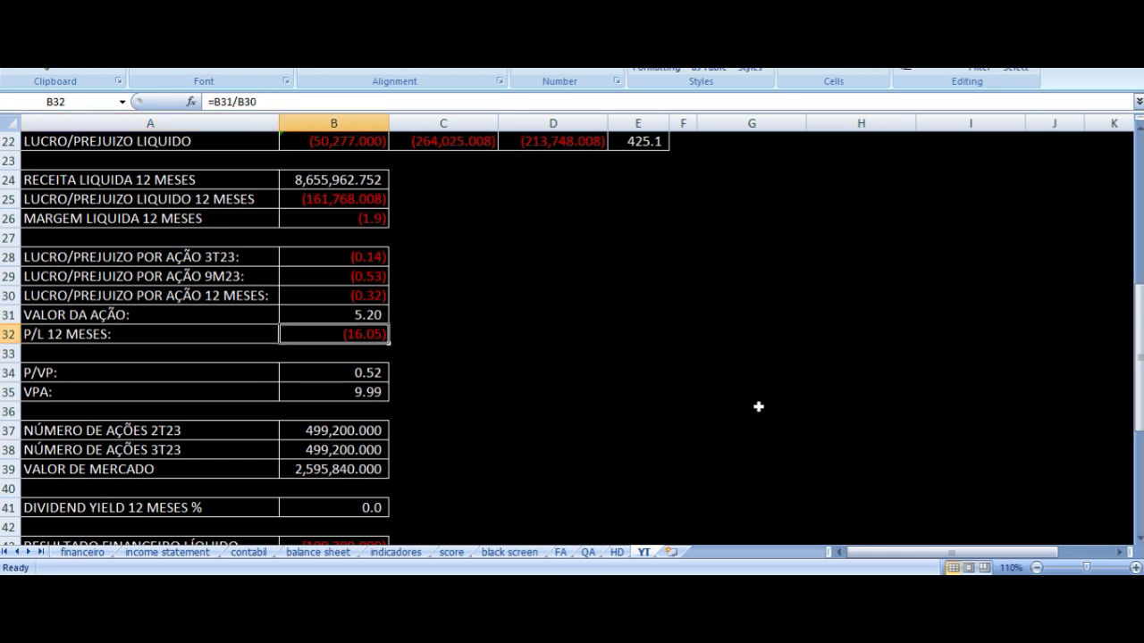
# Step: Recheck the LUCRO/PREJUIZO LIQUIDO 12 MESES value behind the P/L ratio
pyautogui.press('Up')
pyautogui.press('Up')
pyautogui.press('Up')
pyautogui.press('Up')
pyautogui.press('Up')
pyautogui.press('Up')
pyautogui.press('Up')
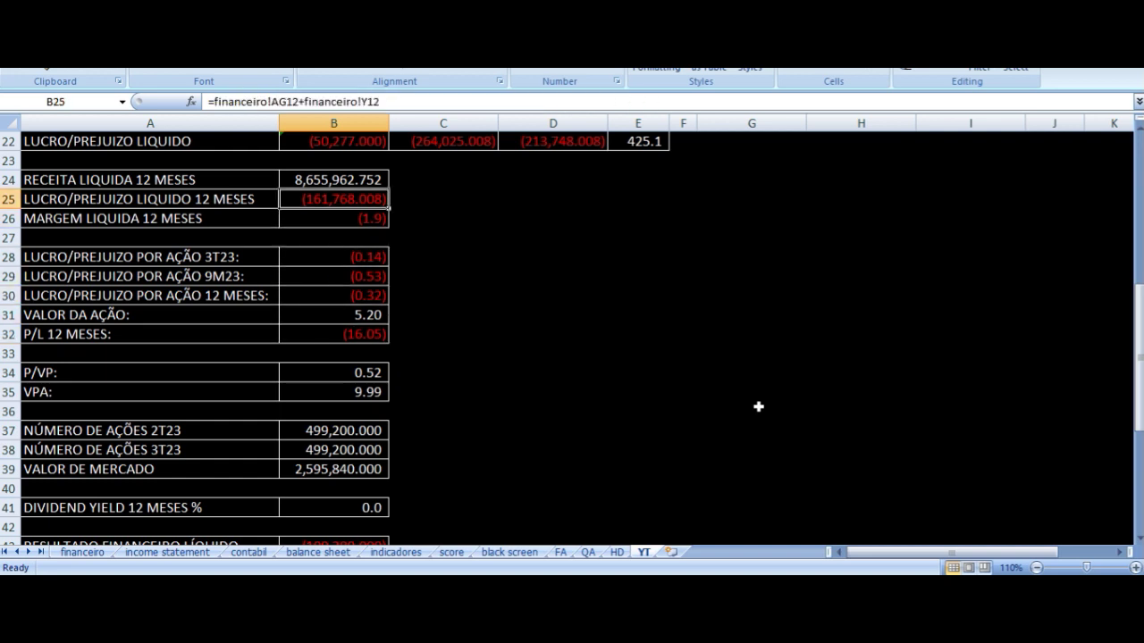
pyautogui.press('Down')
pyautogui.press('Down')
pyautogui.press('Down')
pyautogui.press('Down')
pyautogui.press('Down')
pyautogui.press('Down')
pyautogui.press('Down')
pyautogui.press('Down')
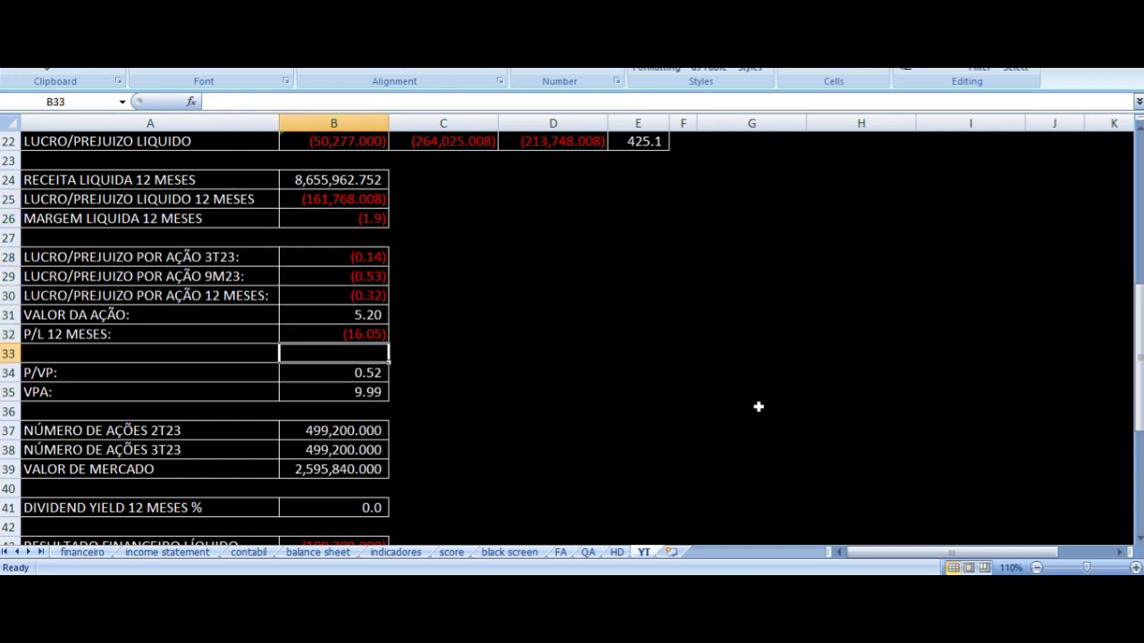
# Step: Examine the P/VP ratio, comparing the share price with the VPA
pyautogui.press('Down')
pyautogui.press('Left')
pyautogui.press('Right')
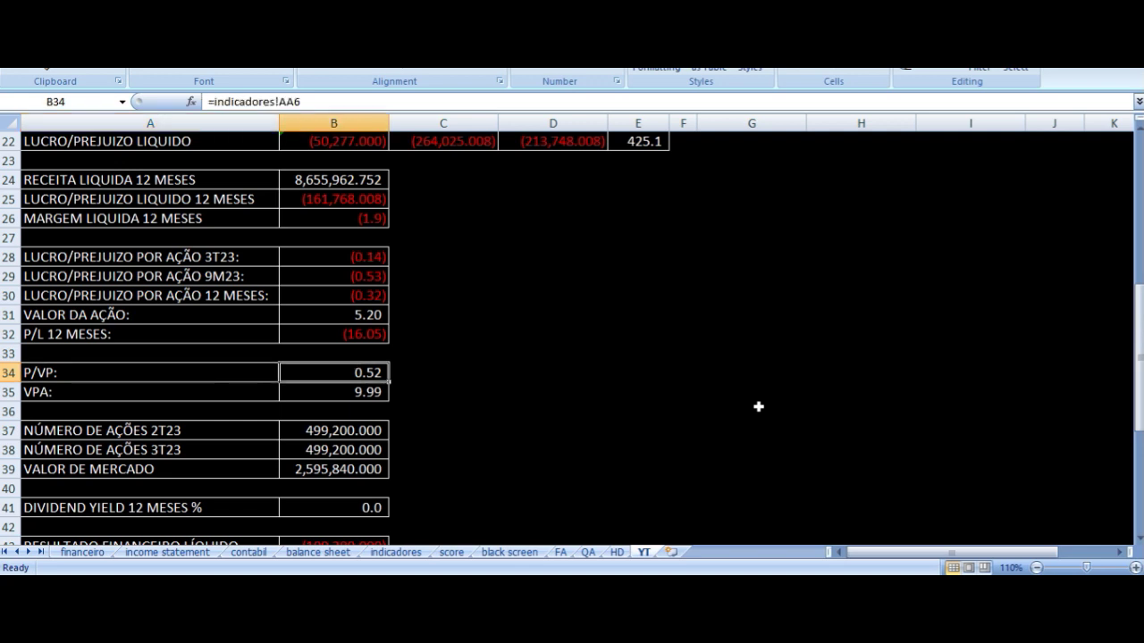
pyautogui.press('Up')
pyautogui.press('Up')
pyautogui.press('Up')
pyautogui.press('Down')
pyautogui.press('Down')
pyautogui.press('Down')
pyautogui.press('Down')
pyautogui.press('Left')
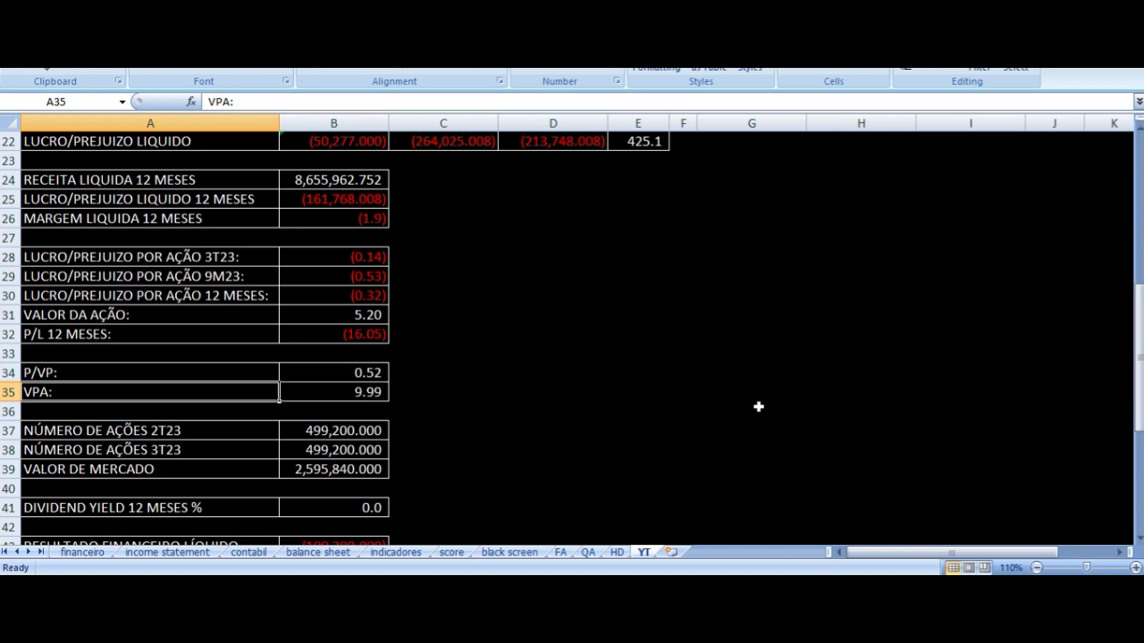
pyautogui.press('Up')
pyautogui.press('Right')
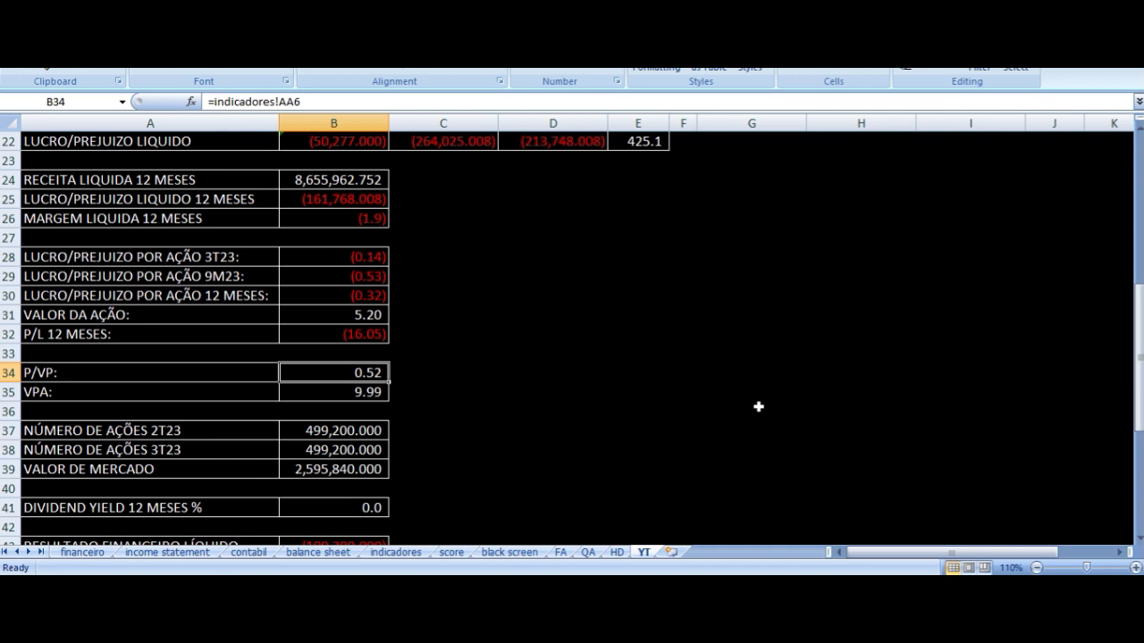
# Step: Compare the NÚMERO DE AÇÕES of 2T23 and 3T23 and check the VALOR DE MERCADO
pyautogui.scroll(-1, 471, 346)
pyautogui.click(326, 372)
pyautogui.press('Left')
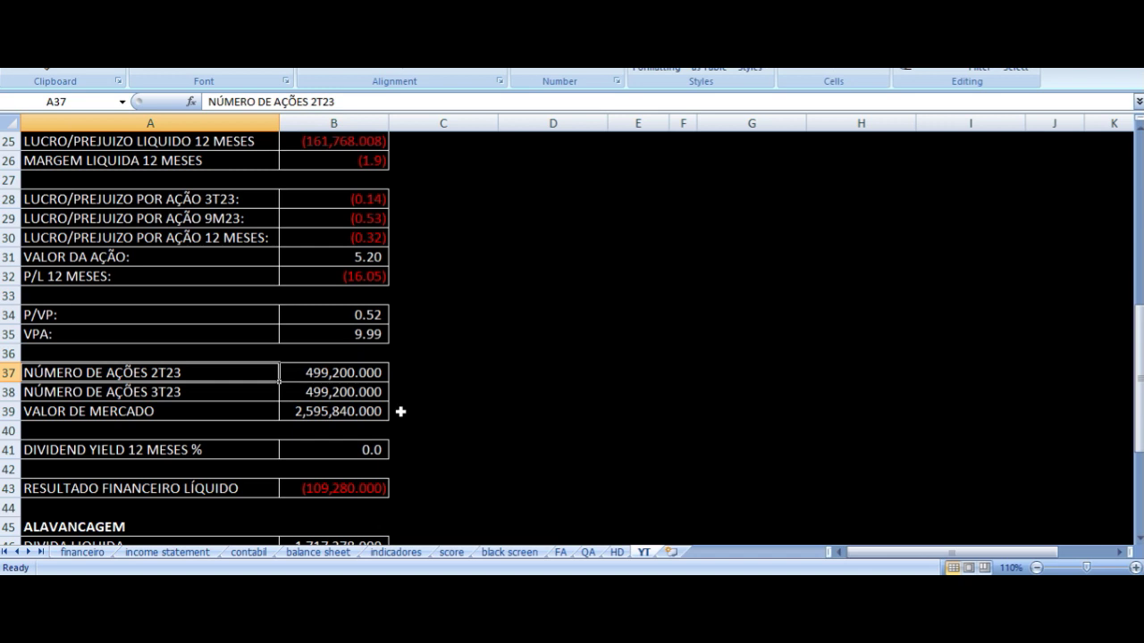
pyautogui.press('Down')
pyautogui.press('Right')
pyautogui.press('Down')
pyautogui.press('Left')
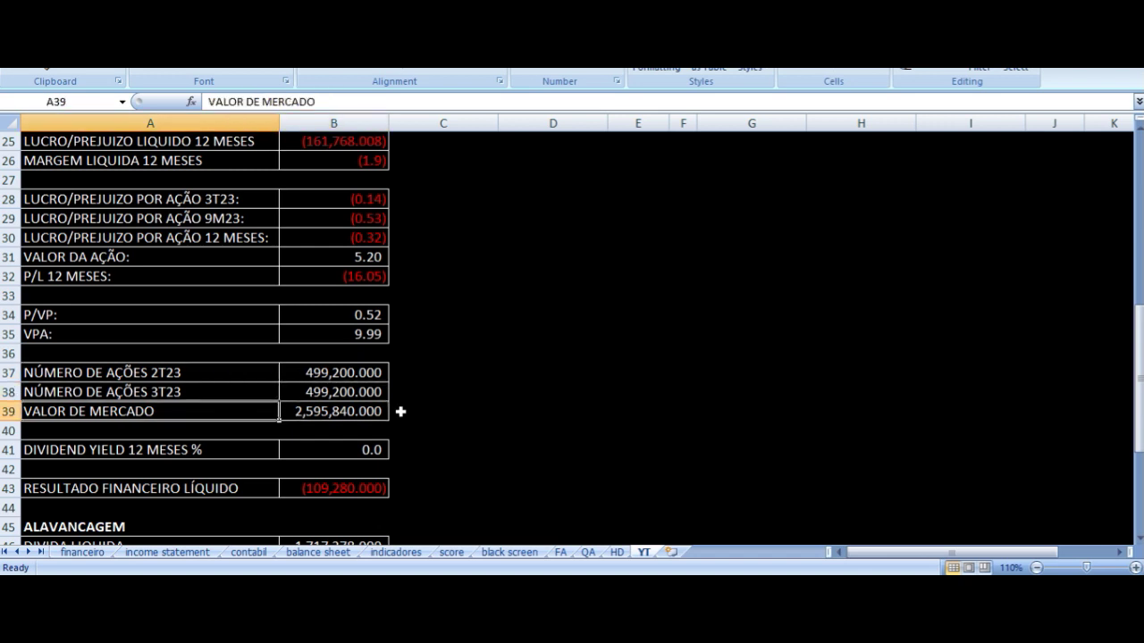
pyautogui.press('Right')
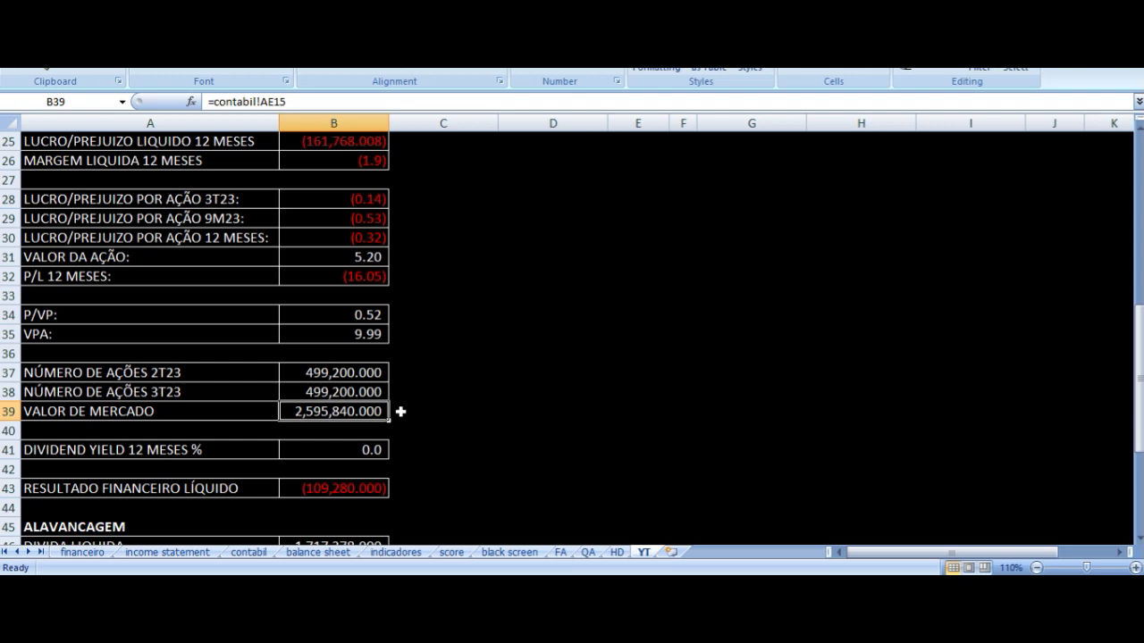
# Step: Check the DIVIDEND YIELD 12 MESES and the RESULTADO FINANCEIRO LÍQUIDO
pyautogui.scroll(-1, 400, 410)
pyautogui.click(366, 396)
pyautogui.scroll(-1, 508, 356)
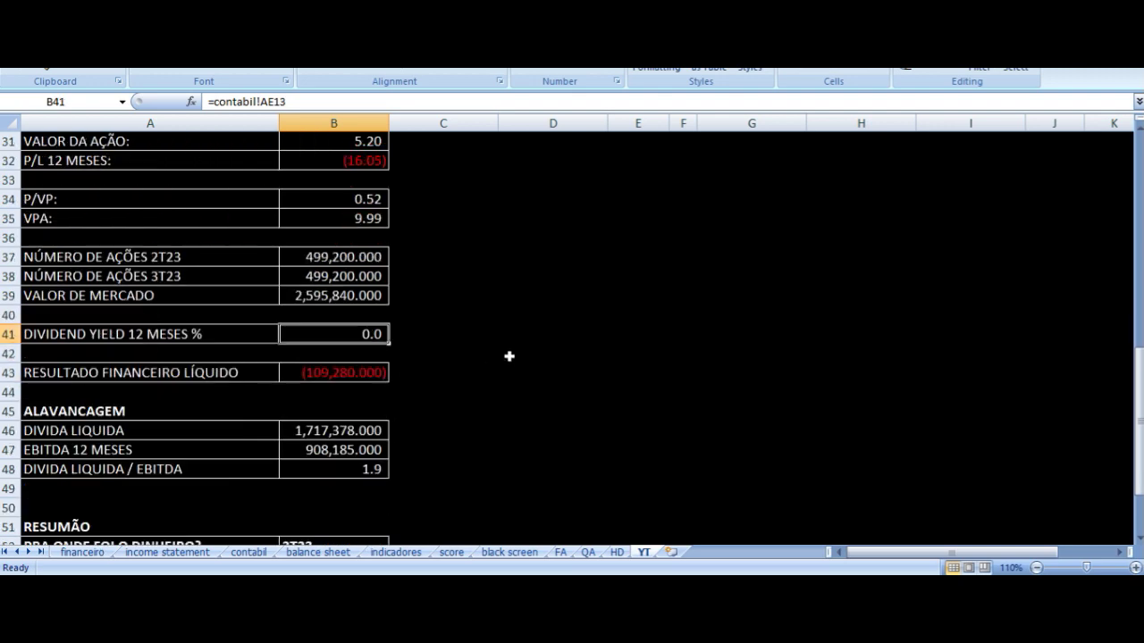
pyautogui.click(316, 373)
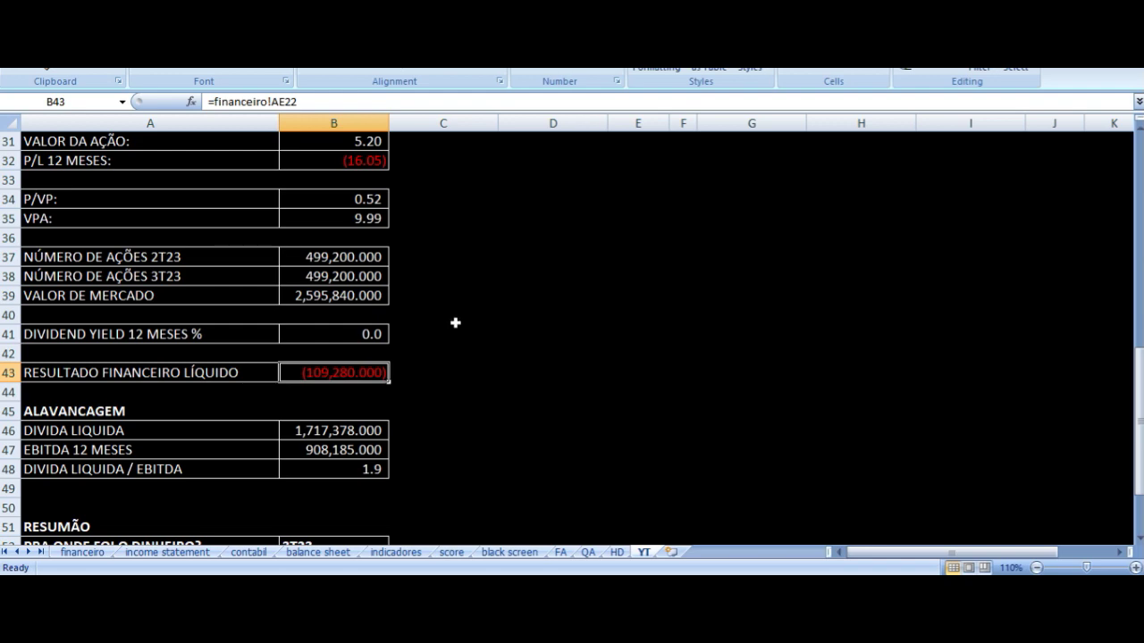
# Step: Review the ALAVANCAGEM table: DIVIDA LIQUIDA, EBITDA 12 MESES and DIVIDA LIQUIDA / EBITDA
pyautogui.scroll(-3, 454, 322)
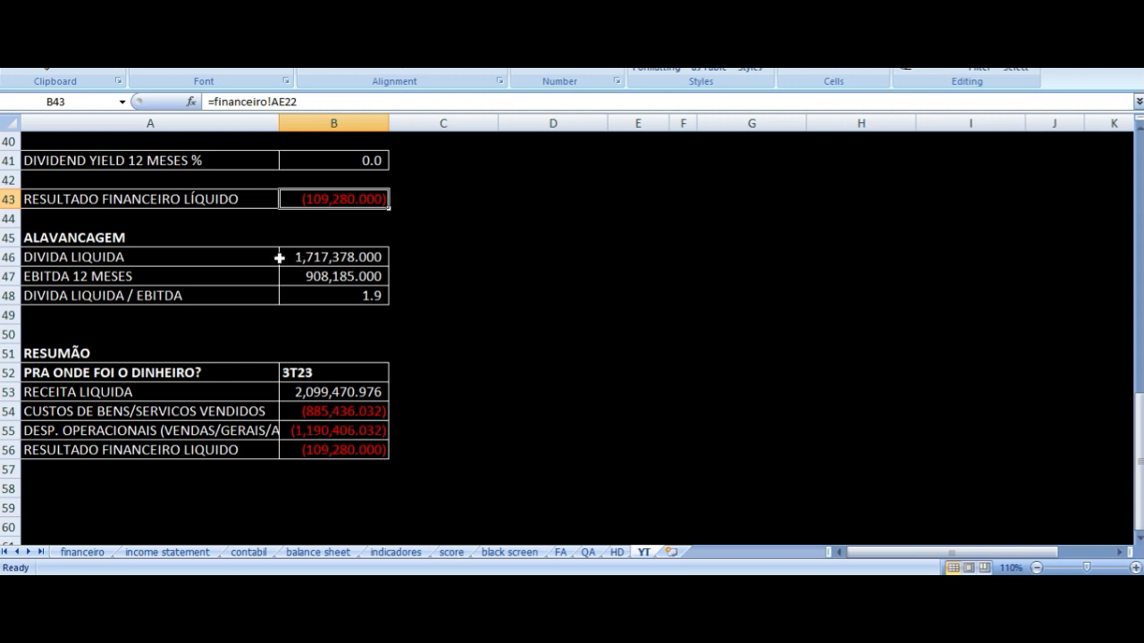
pyautogui.click(326, 257)
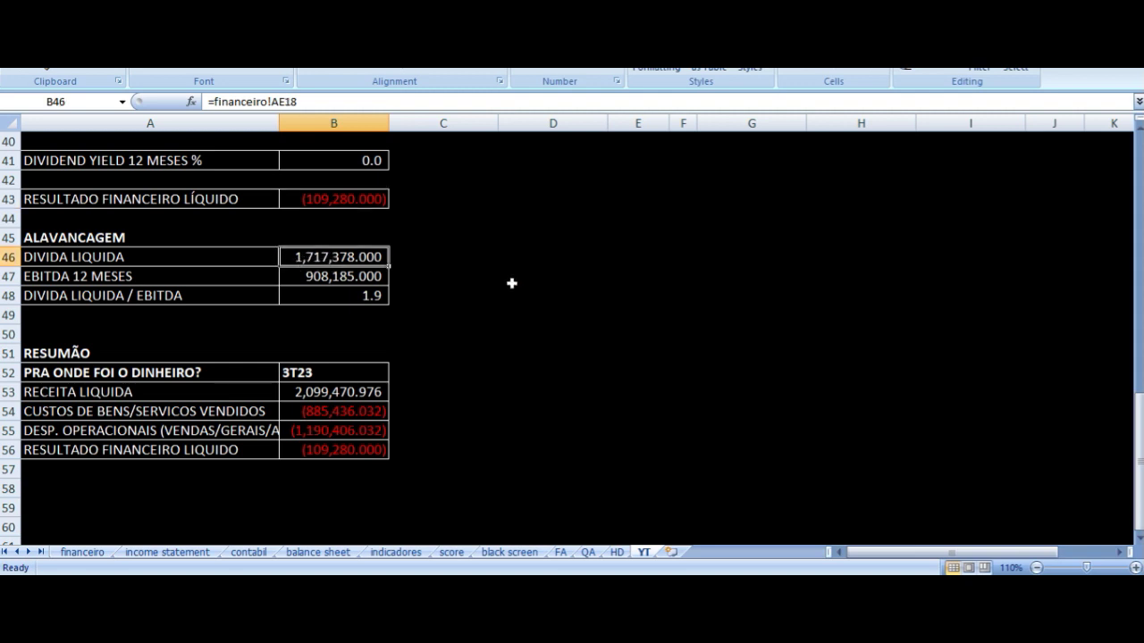
pyautogui.click(297, 276)
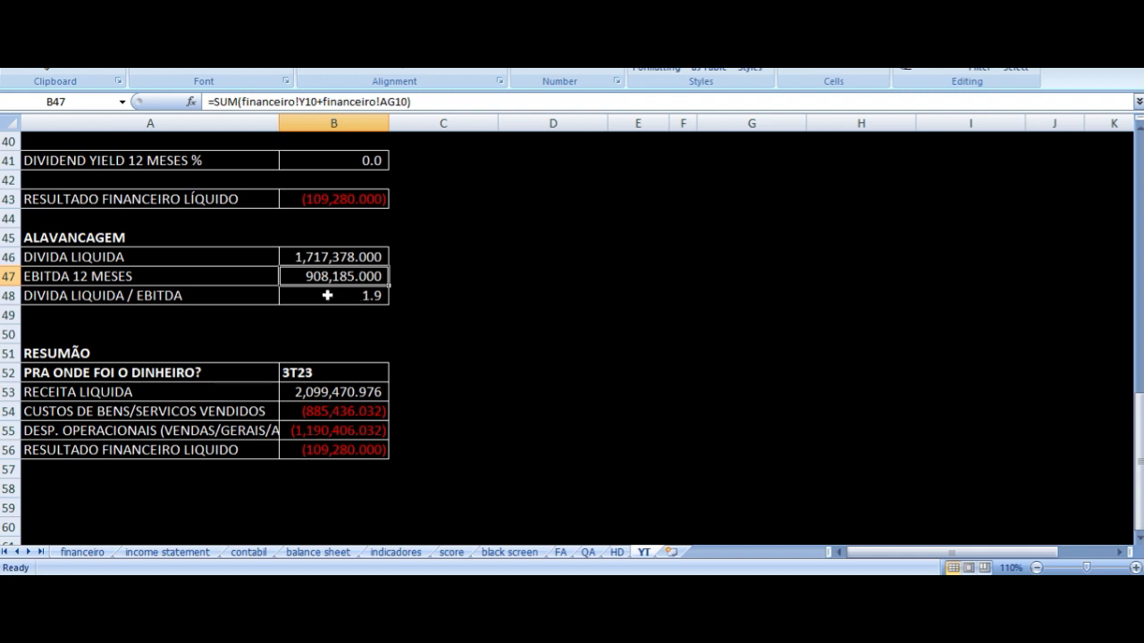
pyautogui.click(327, 295)
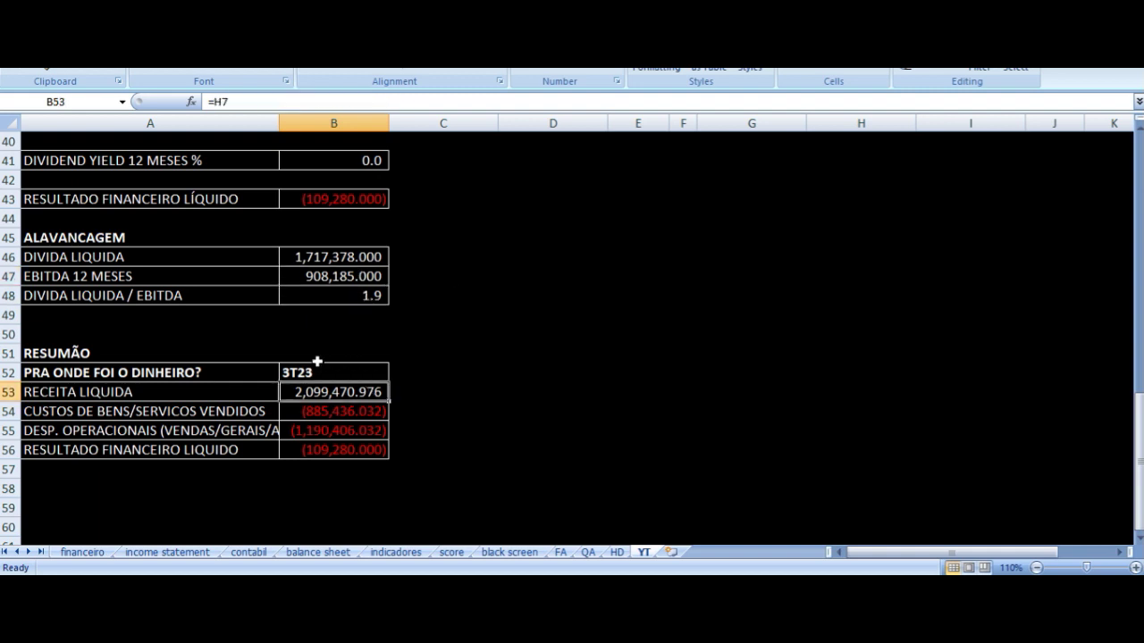
# Step: Cross-check the RESUMÃO's RECEITA LIQUIDA against the 3T23 quarterly table and check that quarter's LUCRO/PREJUIZO LIQUIDO
pyautogui.click(104, 333)
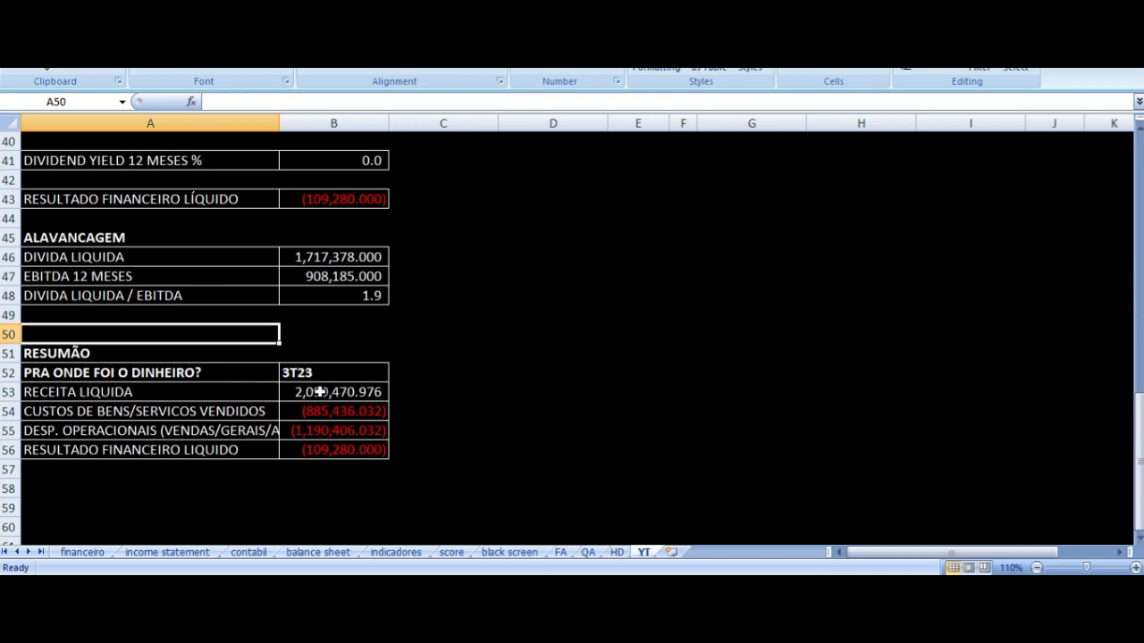
pyautogui.click(338, 389)
pyautogui.scroll(13, 614, 396)
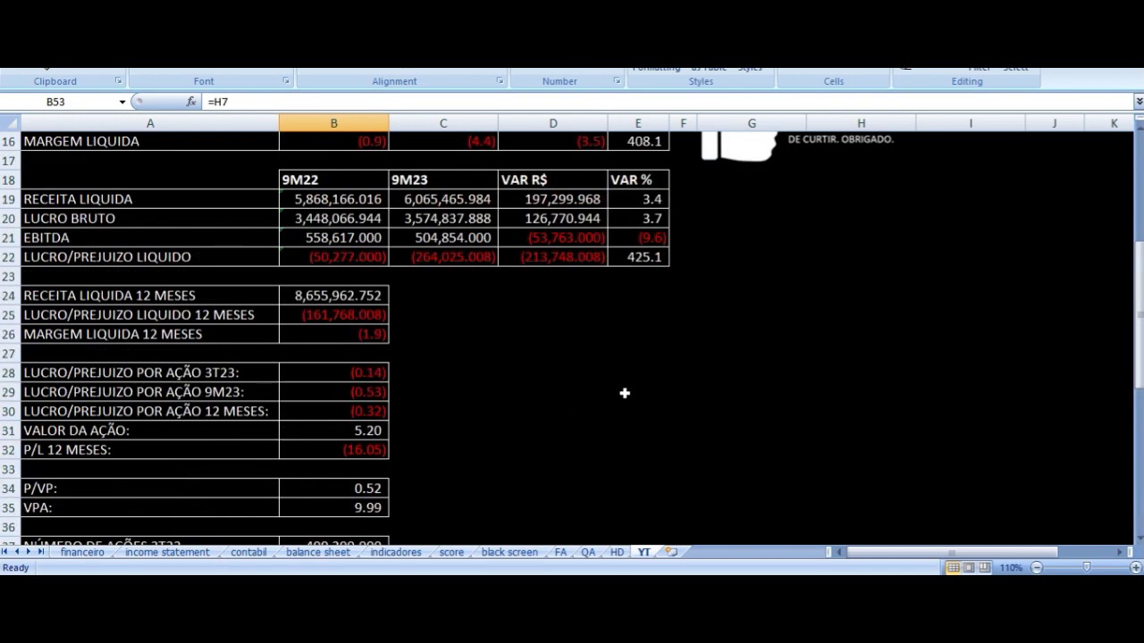
pyautogui.click(829, 258)
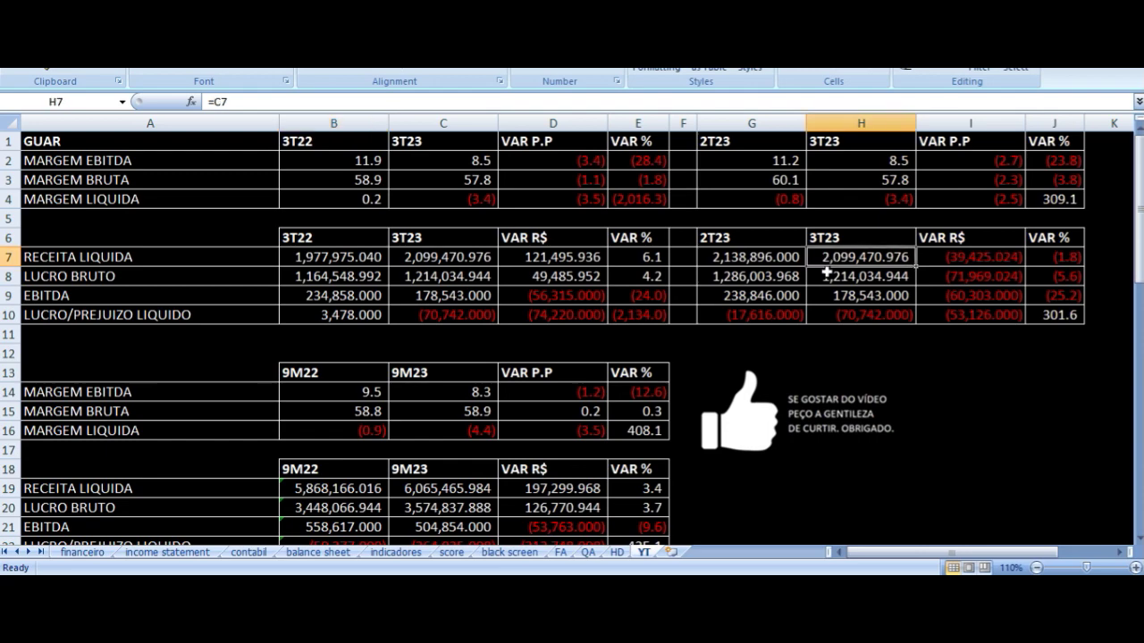
pyautogui.click(845, 314)
pyautogui.scroll(-15, 454, 316)
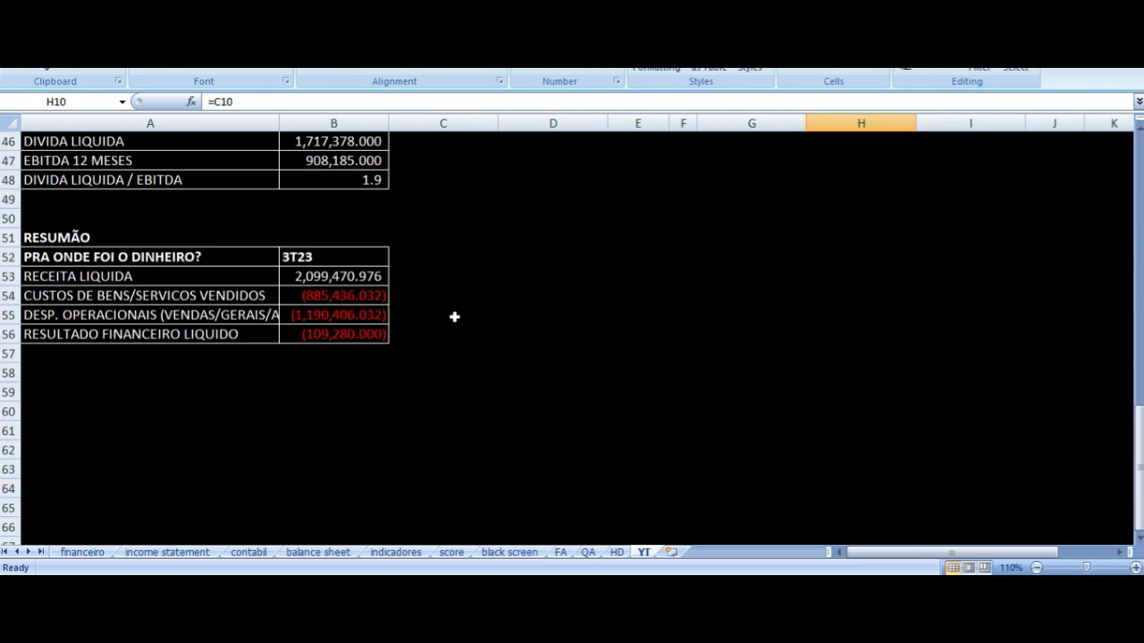
# Step: Review the RESUMÃO values for RECEITA LIQUIDA, CUSTOS DE BENS/SERVICOS VENDIDOS and DESP. OPERACIONAIS
pyautogui.click(339, 274)
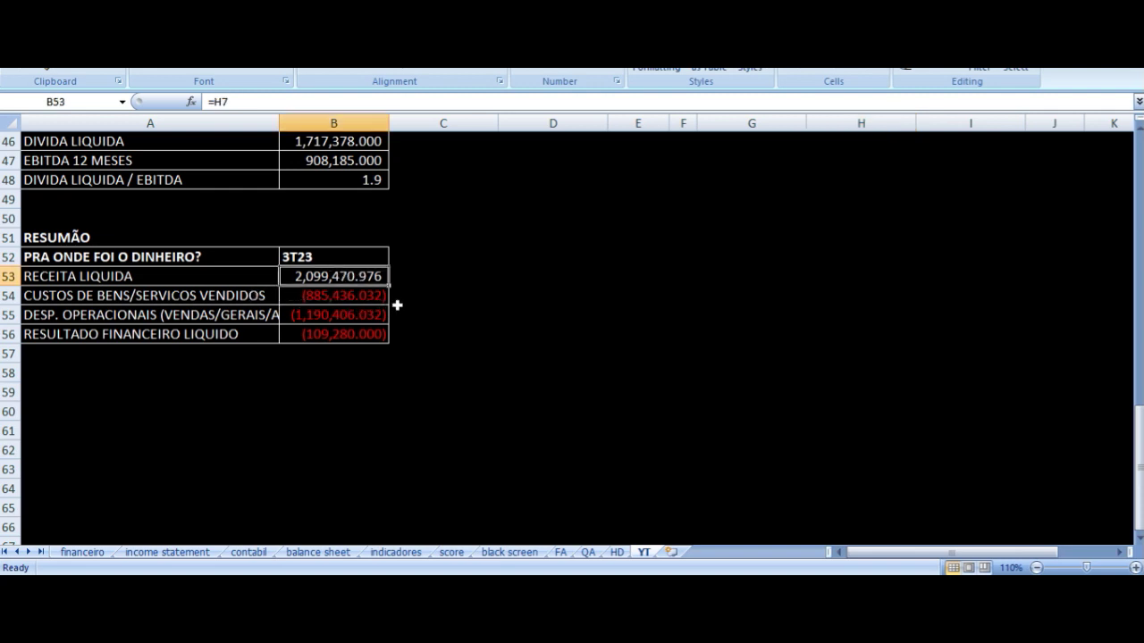
pyautogui.click(349, 296)
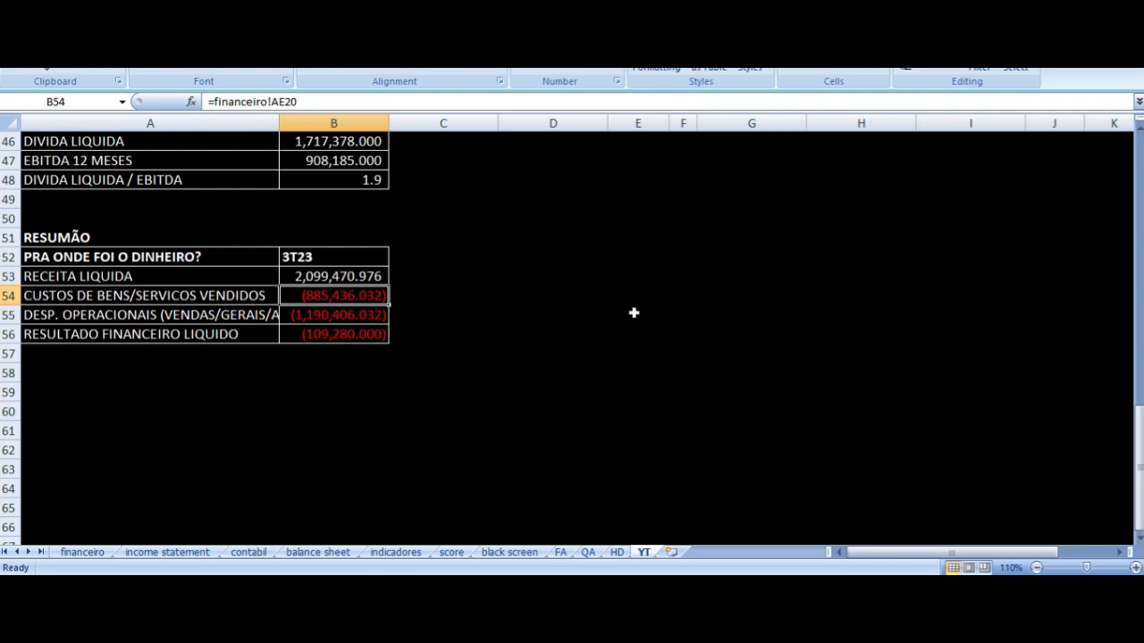
pyautogui.click(352, 315)
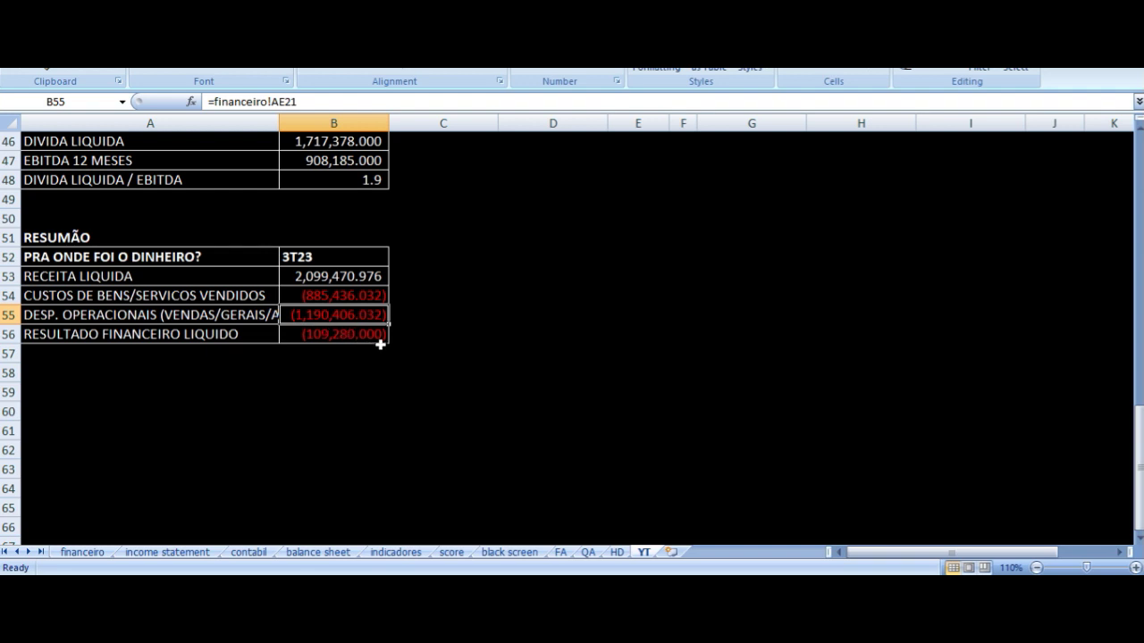
# Step: Sum the 3T23 costs and operating expenses, net them against RECEITA LIQUIDA, and check the RESULTADO FINANCEIRO LIQUIDO
pyautogui.click(335, 295)
pyautogui.click(338, 318)
pyautogui.moveTo(328, 299); pyautogui.dragTo(328, 306)
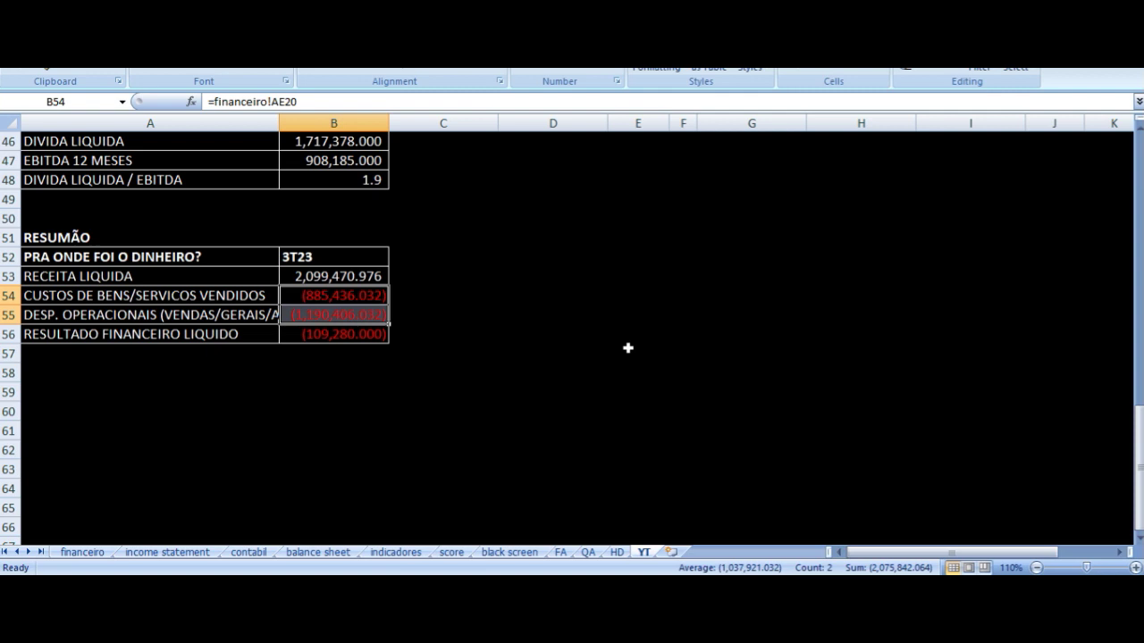
pyautogui.moveTo(315, 276); pyautogui.dragTo(309, 306)
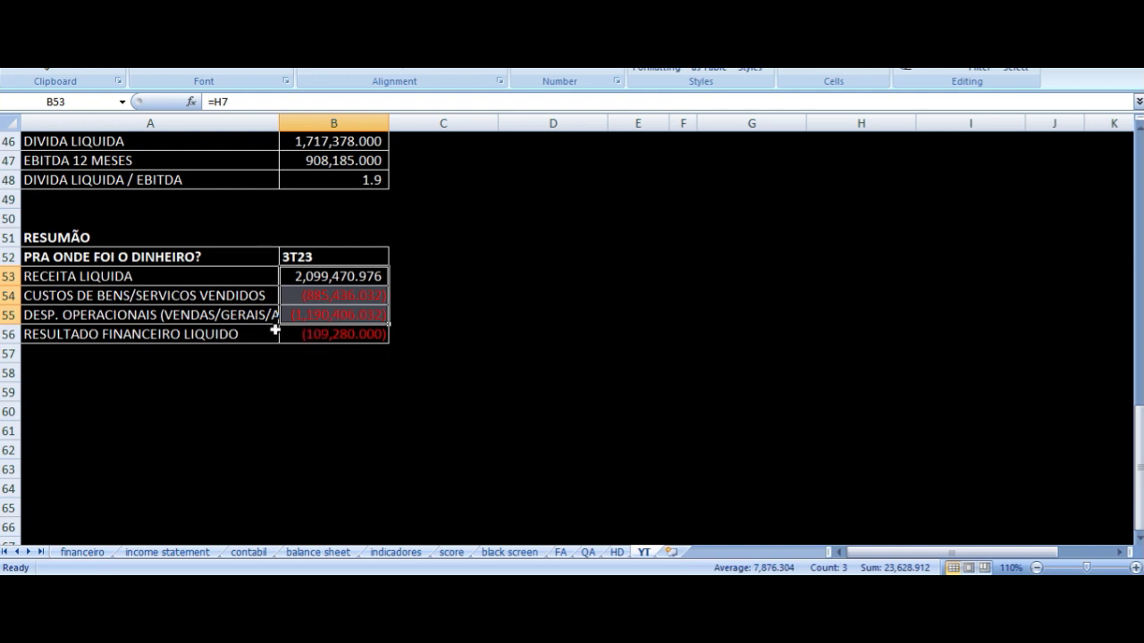
pyautogui.click(314, 338)
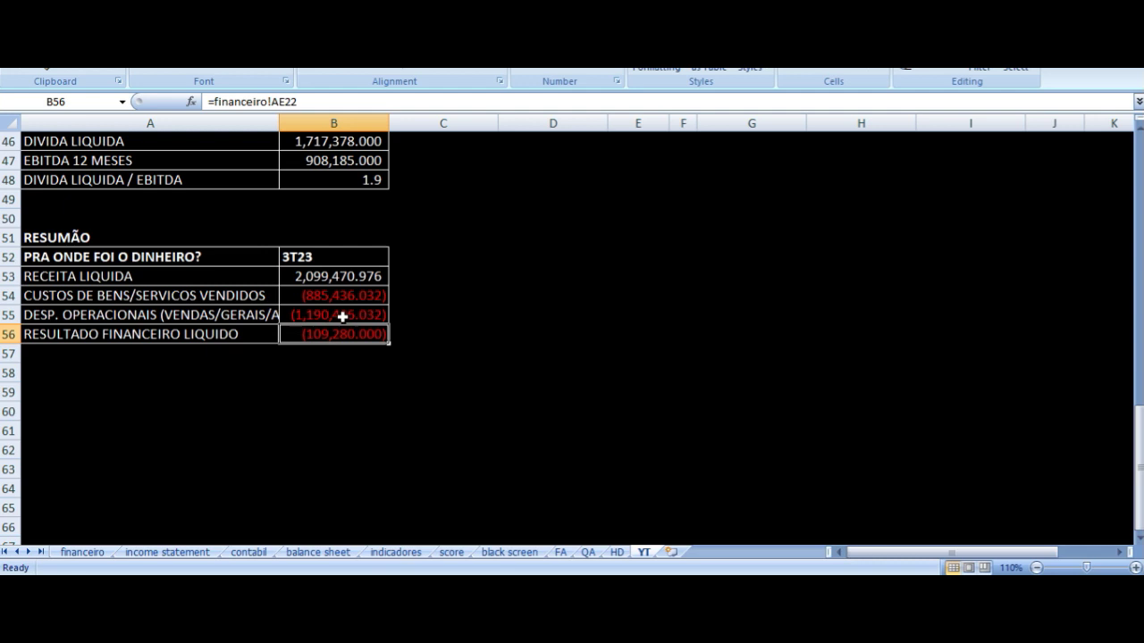
# Step: Sum the 3T23 costs, operating expenses and financial result, compare them with RECEITA LIQUIDA, and check the quarter's LUCRO/PREJUIZO LIQUIDO
pyautogui.moveTo(339, 296); pyautogui.dragTo(342, 333)
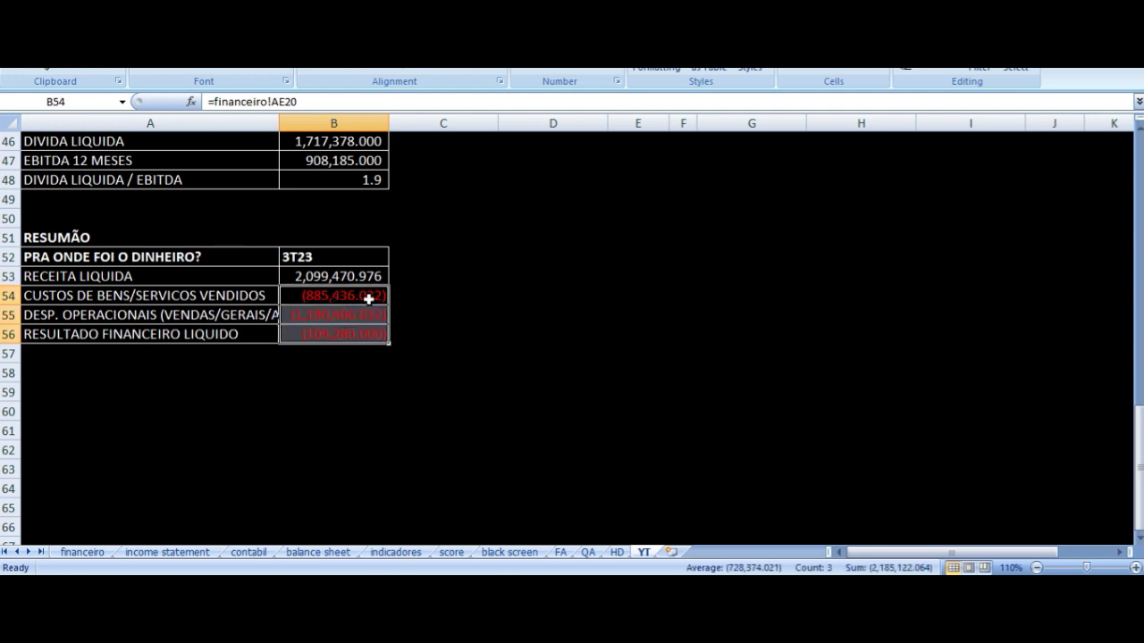
pyautogui.click(313, 280)
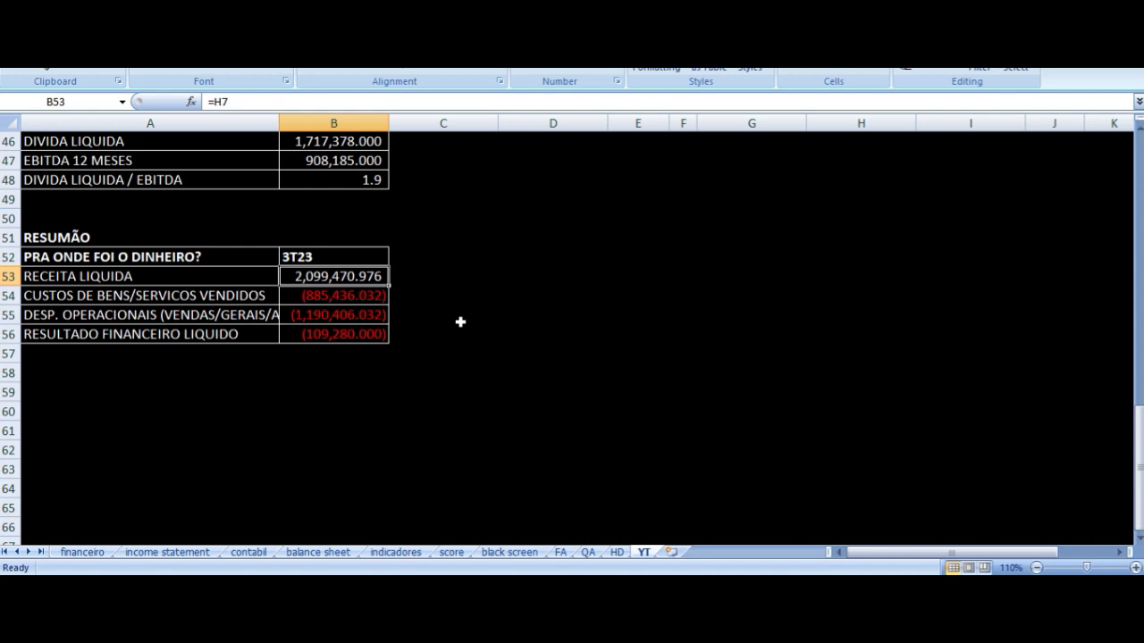
pyautogui.scroll(15, 460, 322)
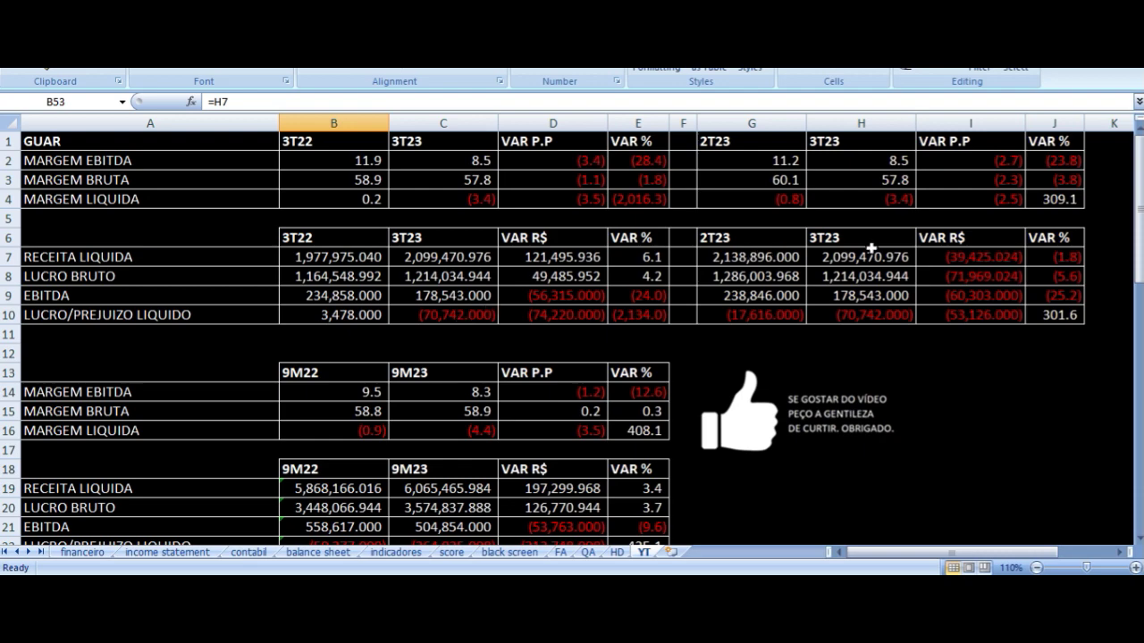
pyautogui.click(875, 316)
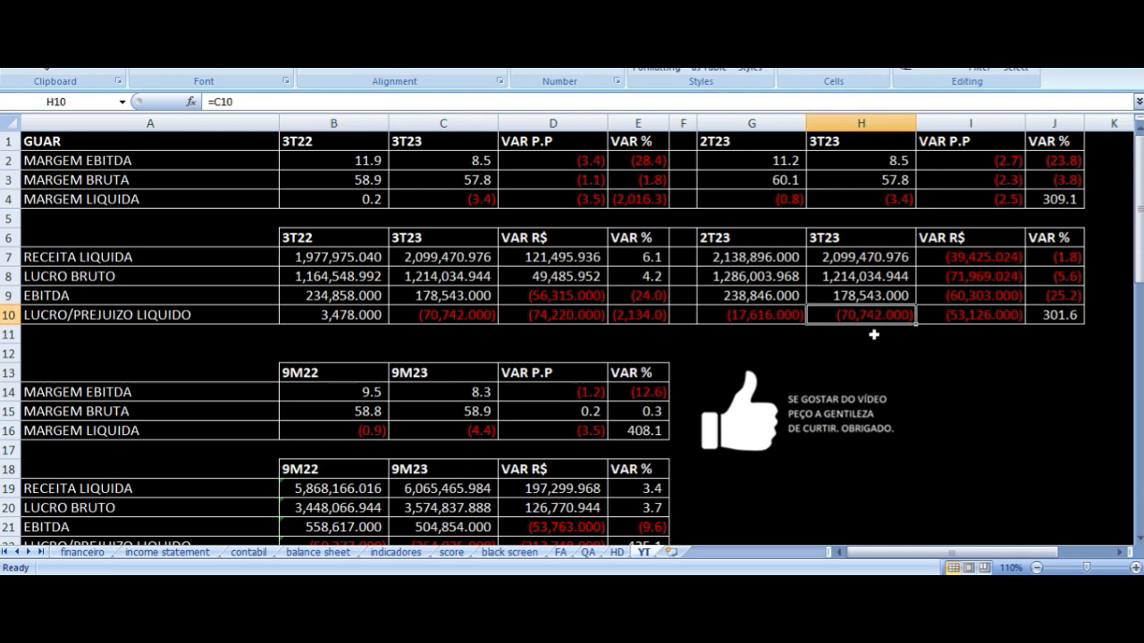
# Step: Recheck the RESUMÃO's operating expenses and cost of goods, and read the full DESP. OPERACIONAIS label
pyautogui.scroll(-14, 445, 255)
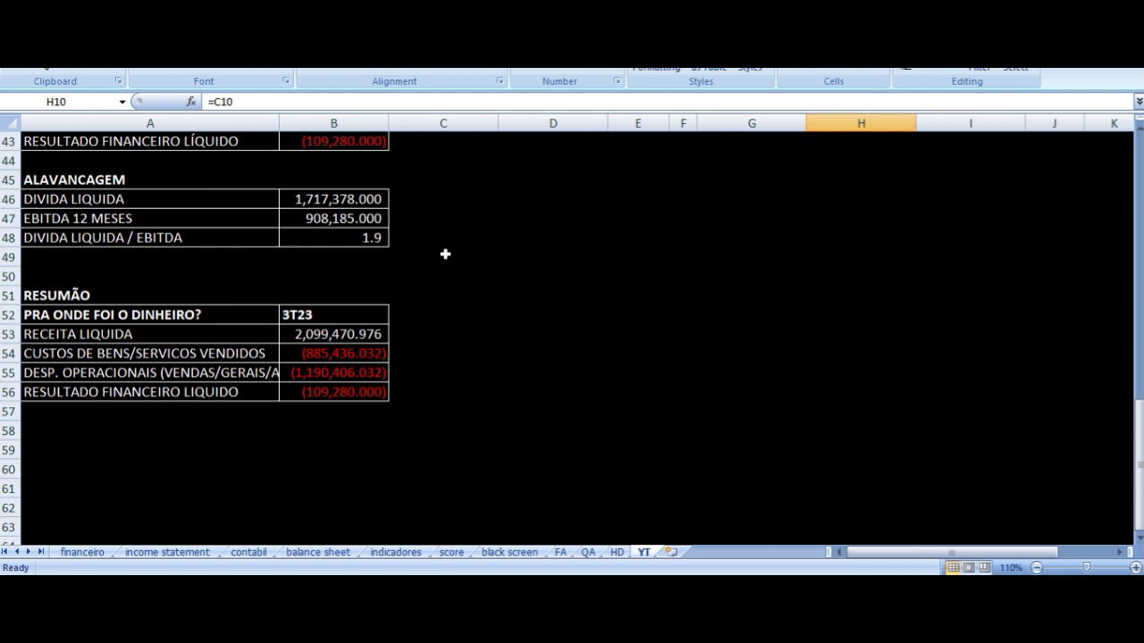
pyautogui.scroll(-2, 445, 254)
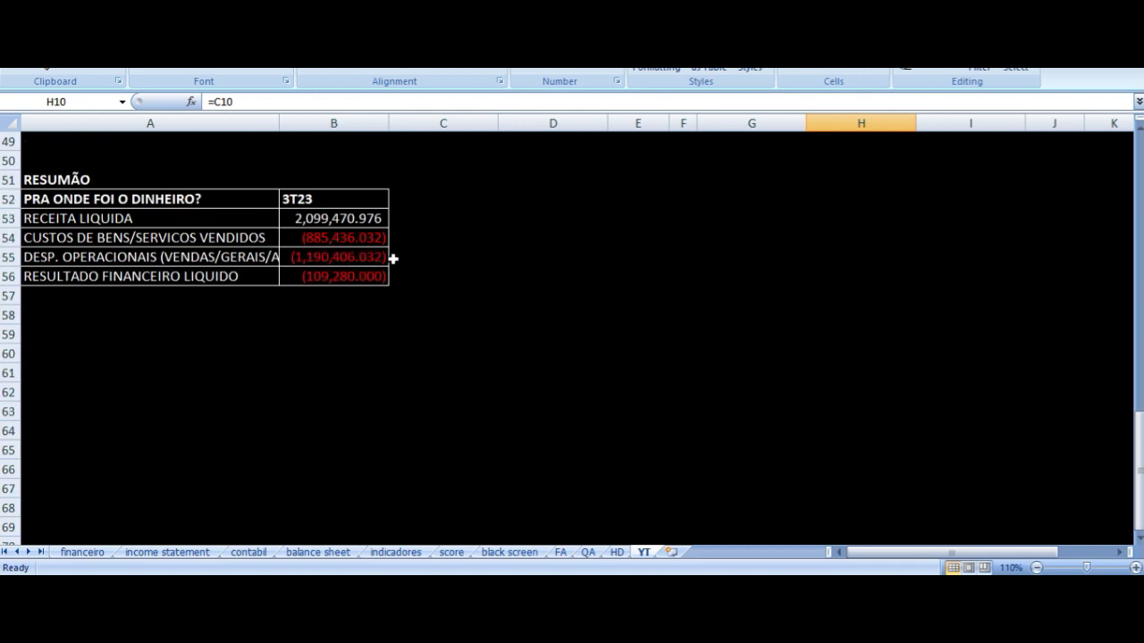
pyautogui.click(319, 263)
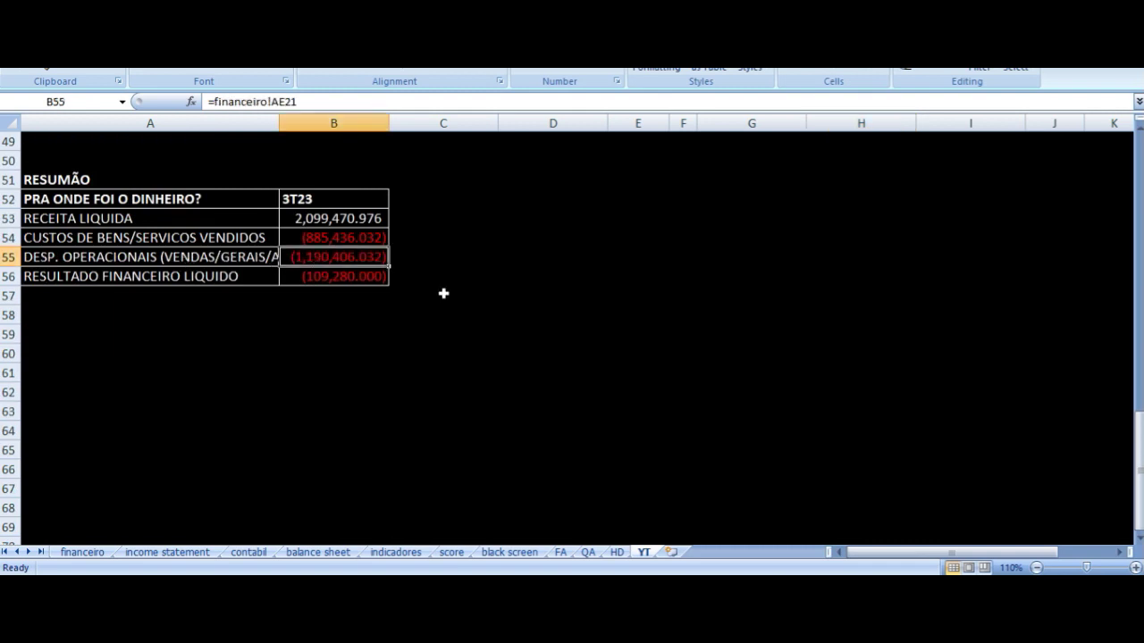
pyautogui.click(348, 239)
pyautogui.click(260, 260)
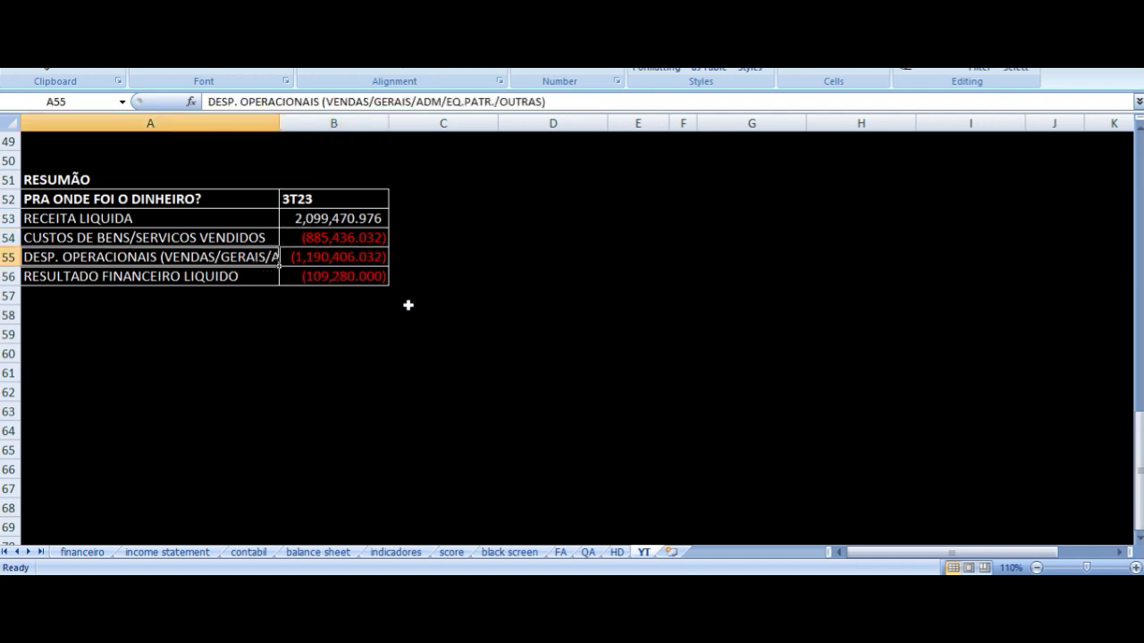
# Step: Switch to the STOCKS QUOTES sheet in Google Sheets and review GUAR3's 1/1/23 price, last price, VAR R$ and VAR %
pyautogui.scroll(16, 554, 274)
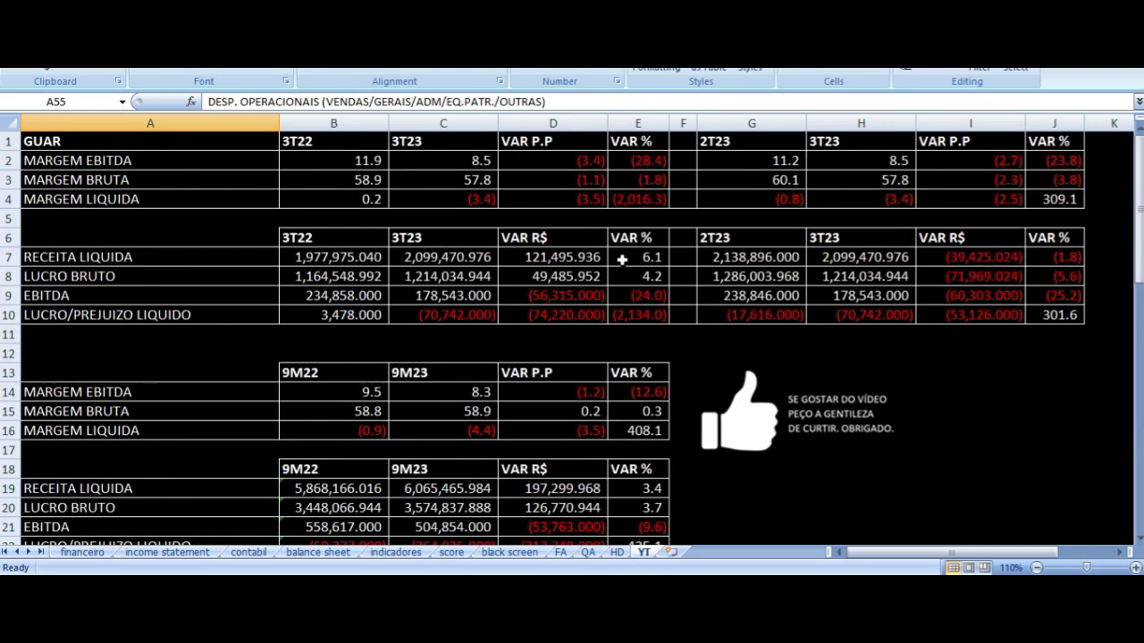
pyautogui.click(720, 187)
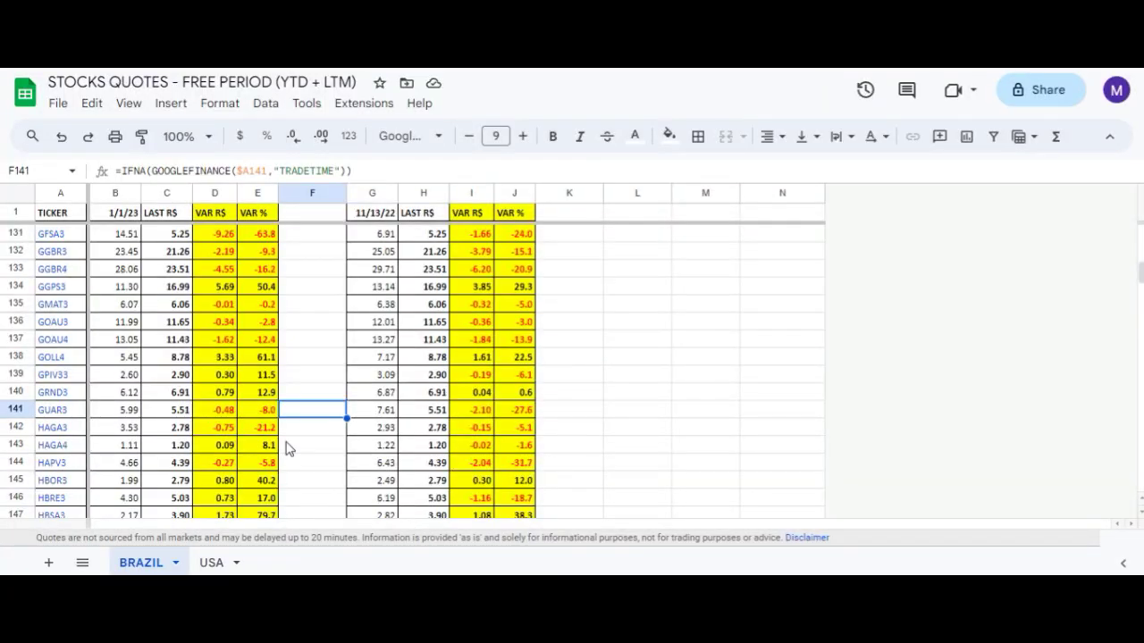
pyautogui.press('Left')
pyautogui.press('Left')
pyautogui.press('Left')
pyautogui.press('Left')
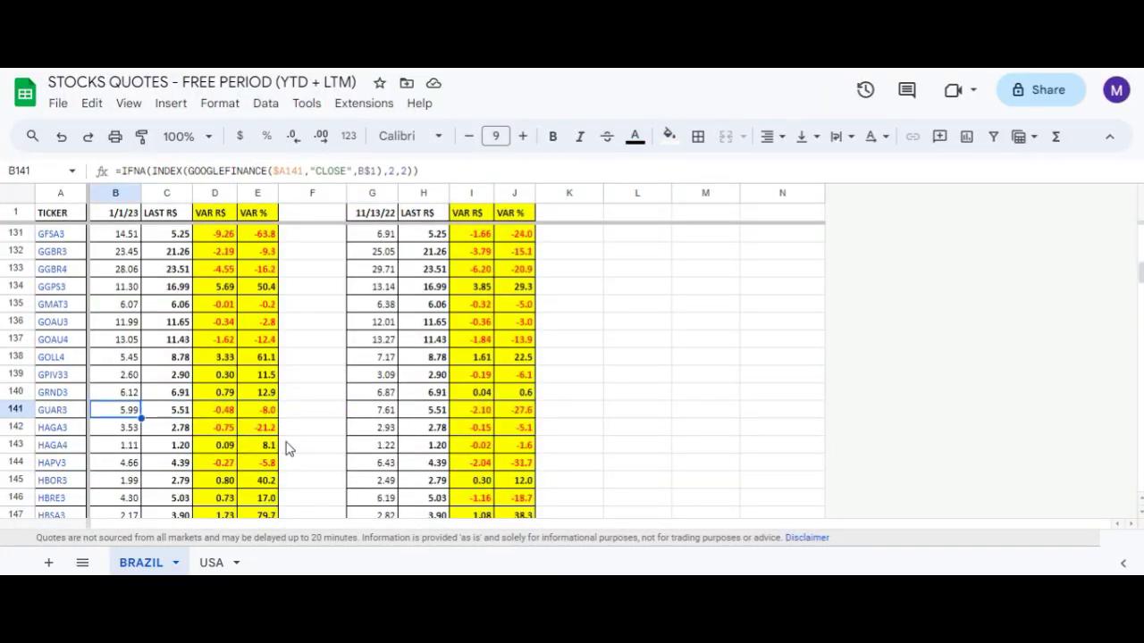
pyautogui.press('Right')
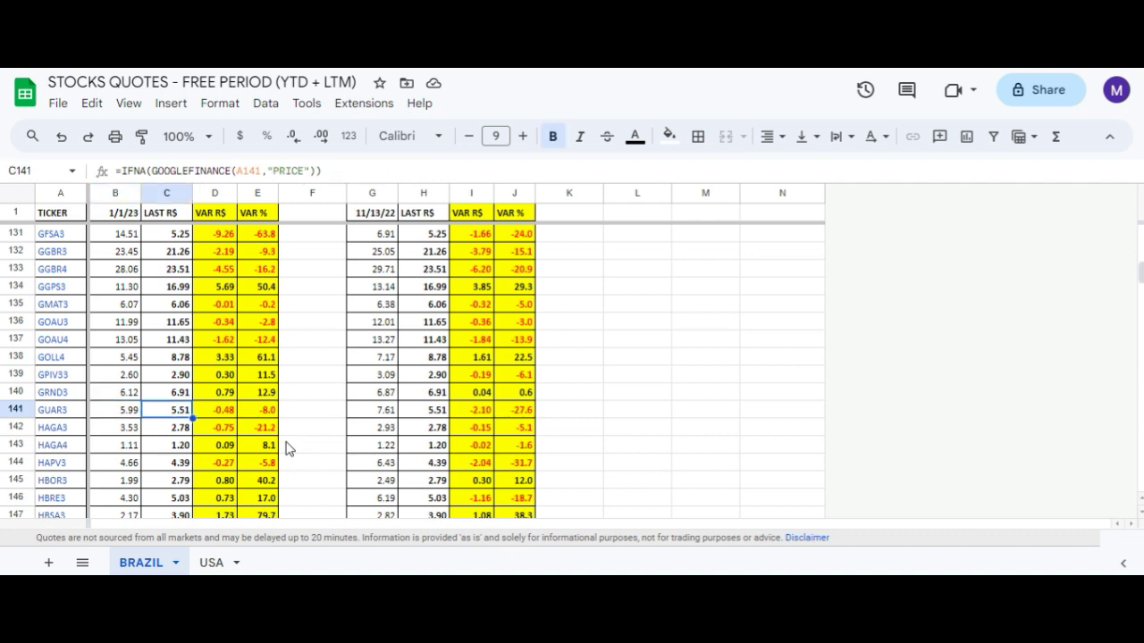
pyautogui.press('Right')
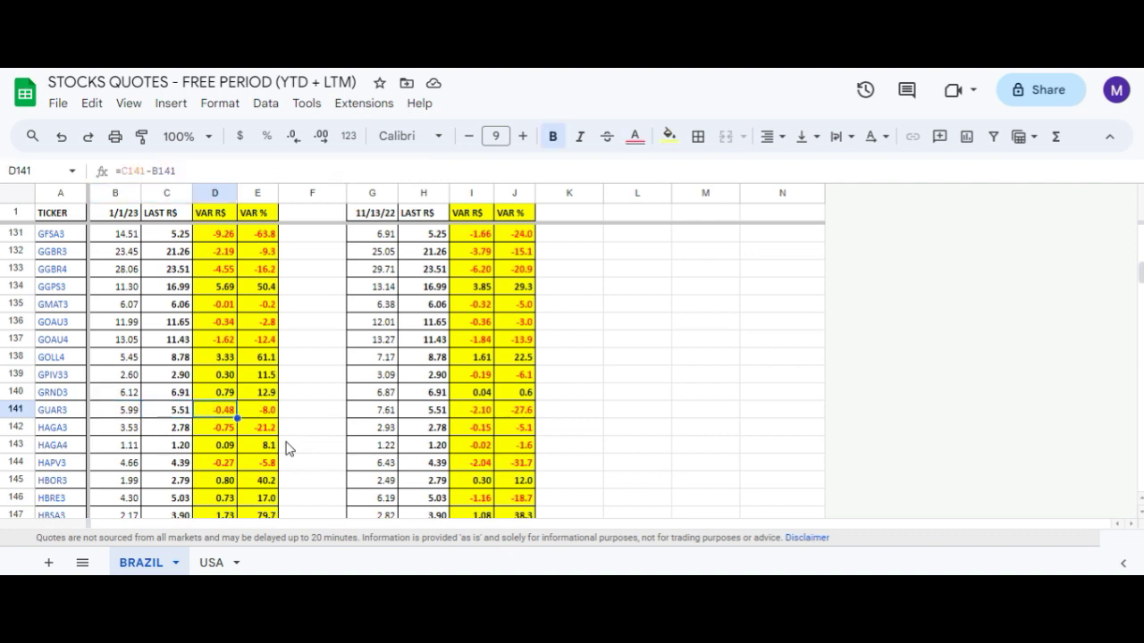
pyautogui.press('Right')
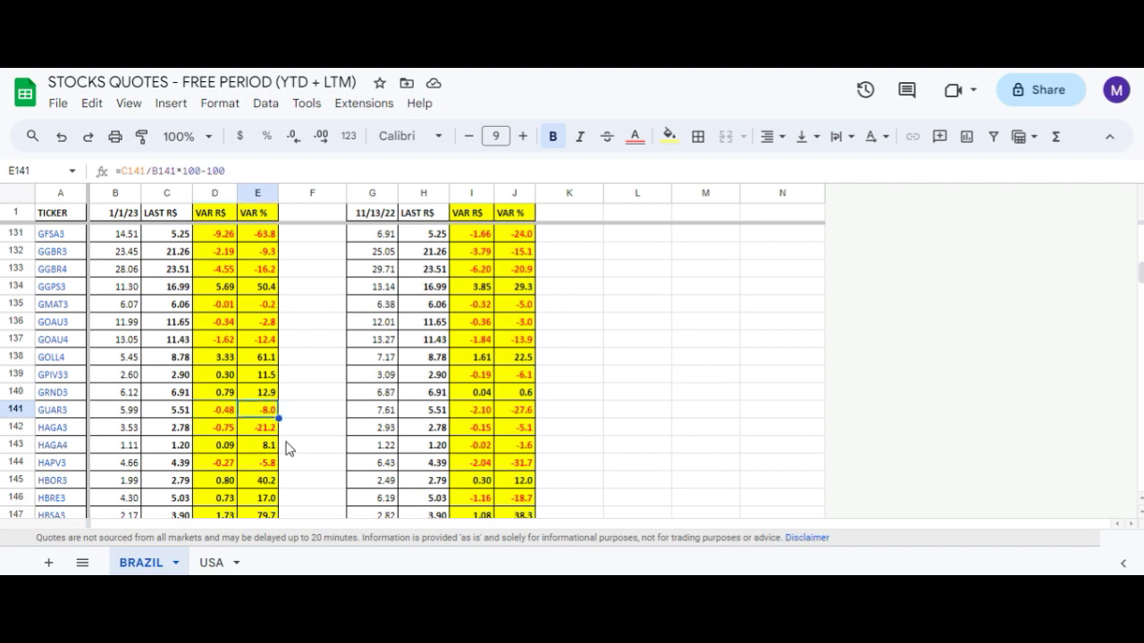
# Step: Review GUAR3's 12-month performance: the 11/13/22 price, last price, VAR R$ and VAR %
pyautogui.press('Right')
pyautogui.press('Right')
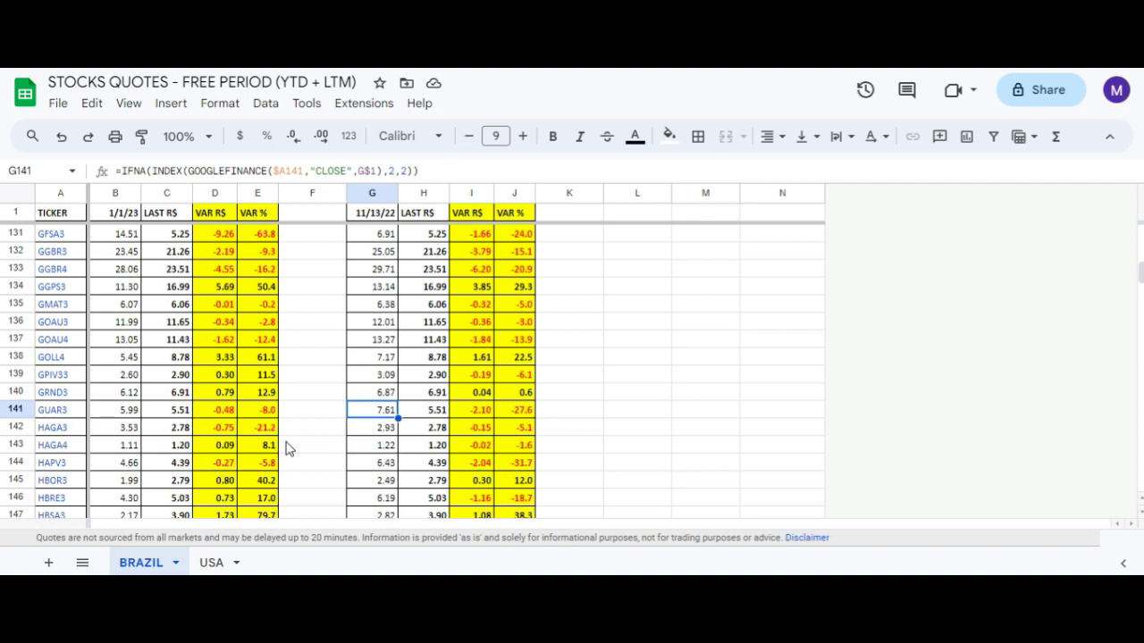
pyautogui.press('Right')
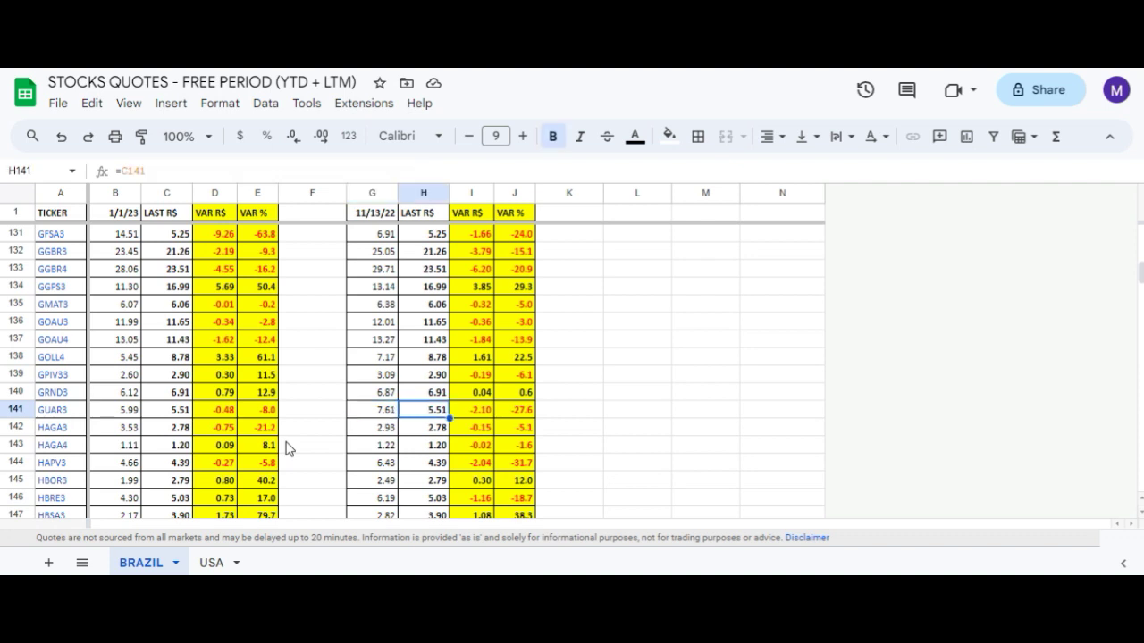
pyautogui.press('Right')
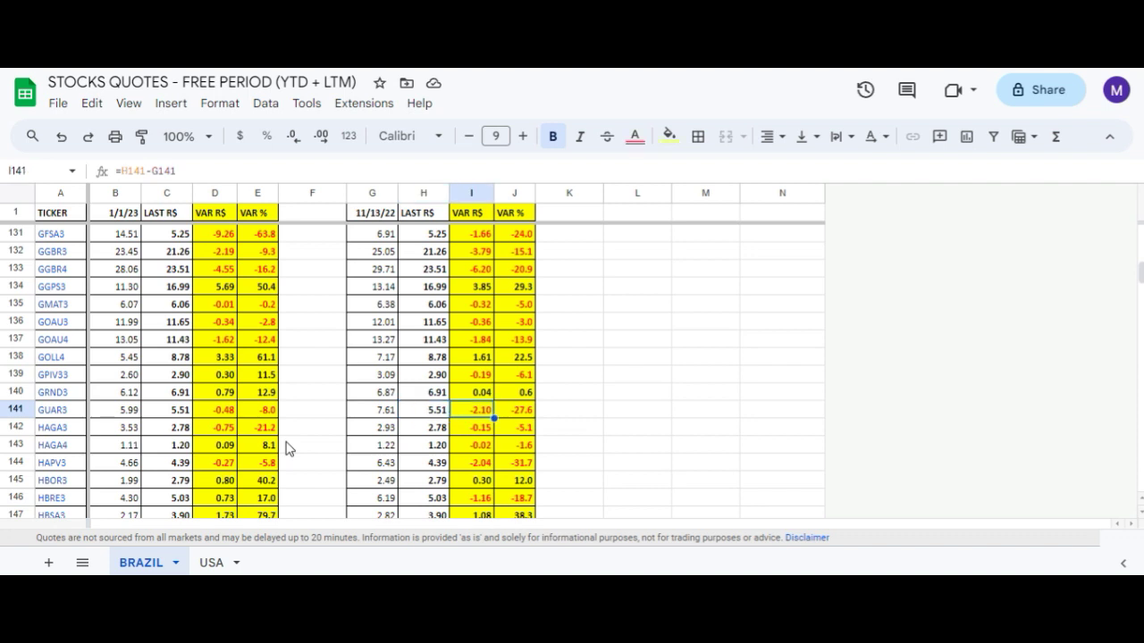
pyautogui.press('Right')
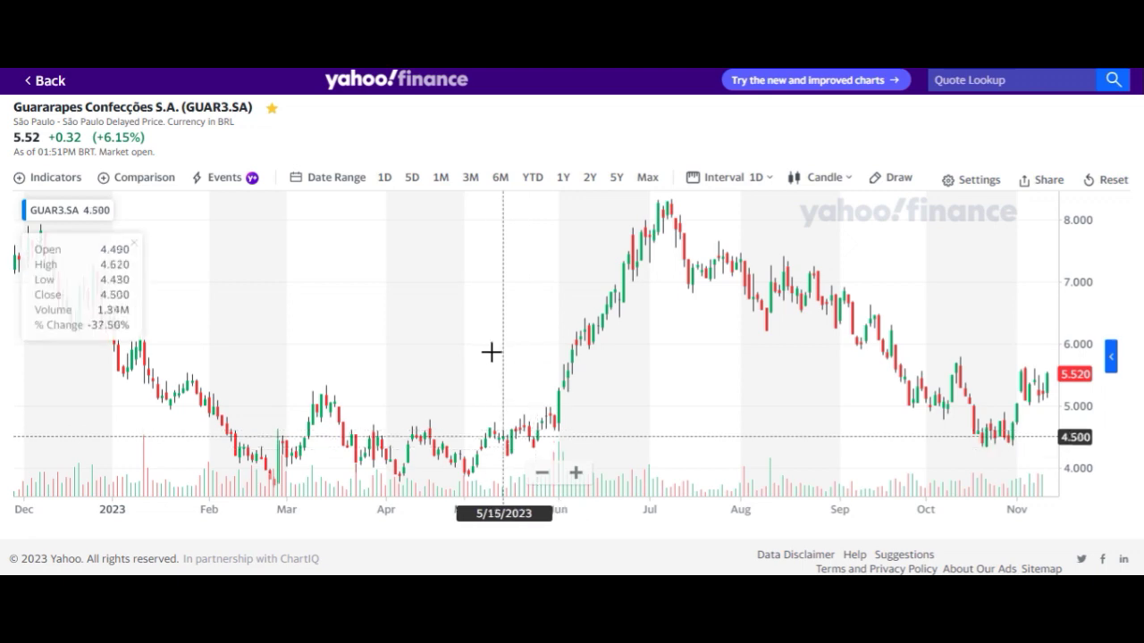
# Step: Switch to the GUAR3.SA chart on Yahoo Finance and extend the daily price history back to 2019
pyautogui.scroll(-5, 490, 351)
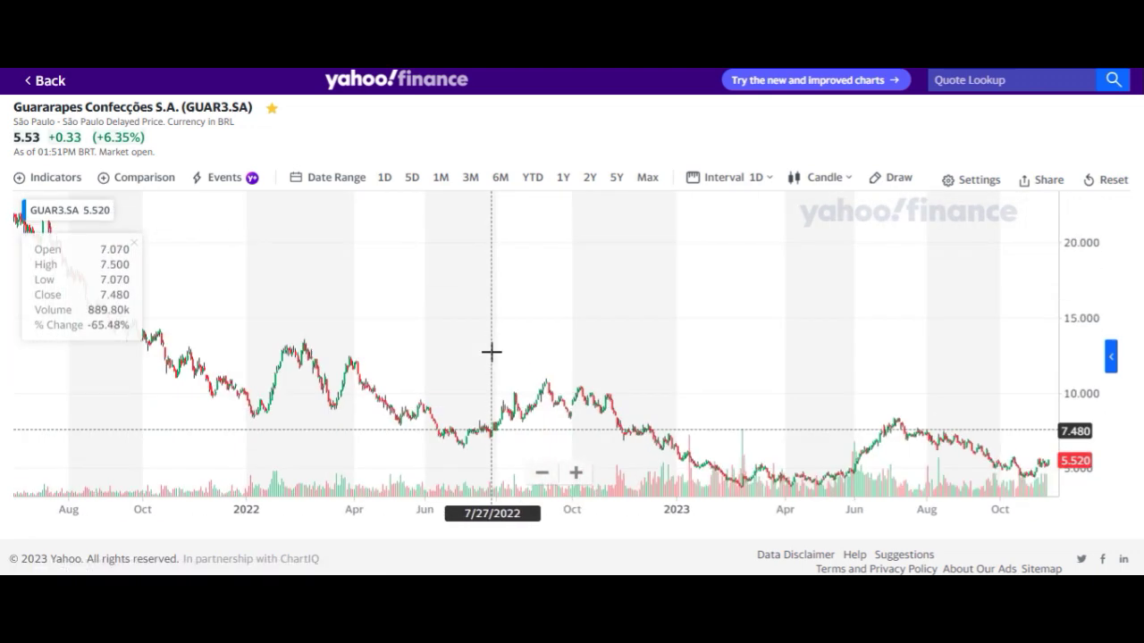
pyautogui.scroll(-4, 491, 351)
pyautogui.scroll(-2, 491, 351)
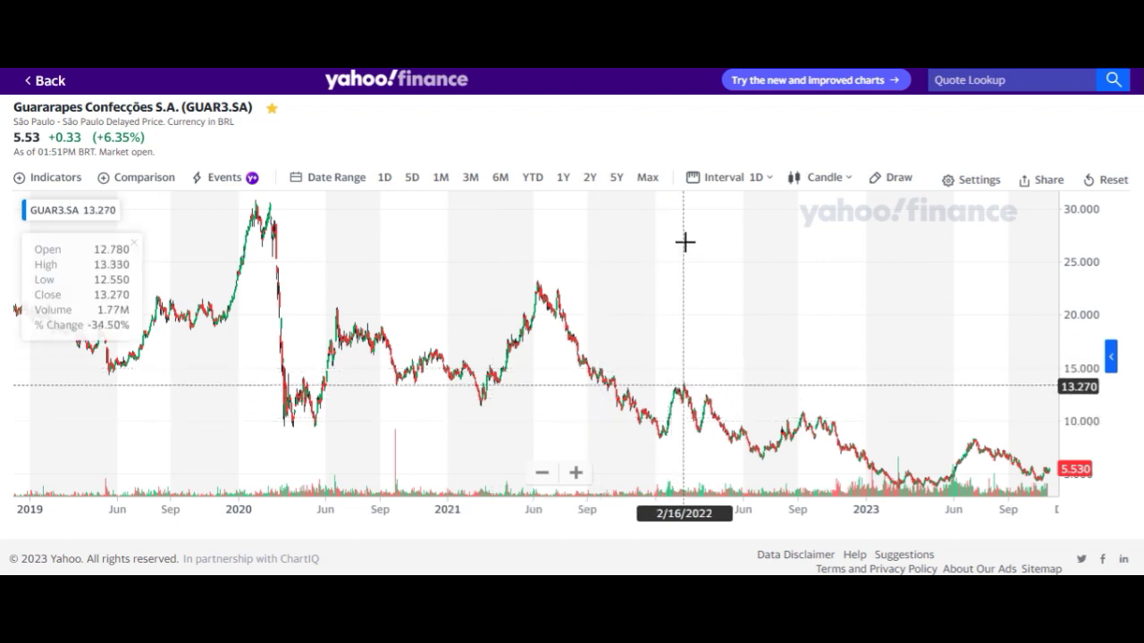
# Step: Set the GUAR3.SA chart interval to 1 month and examine the long-term price history from 2013
pyautogui.click(725, 180)
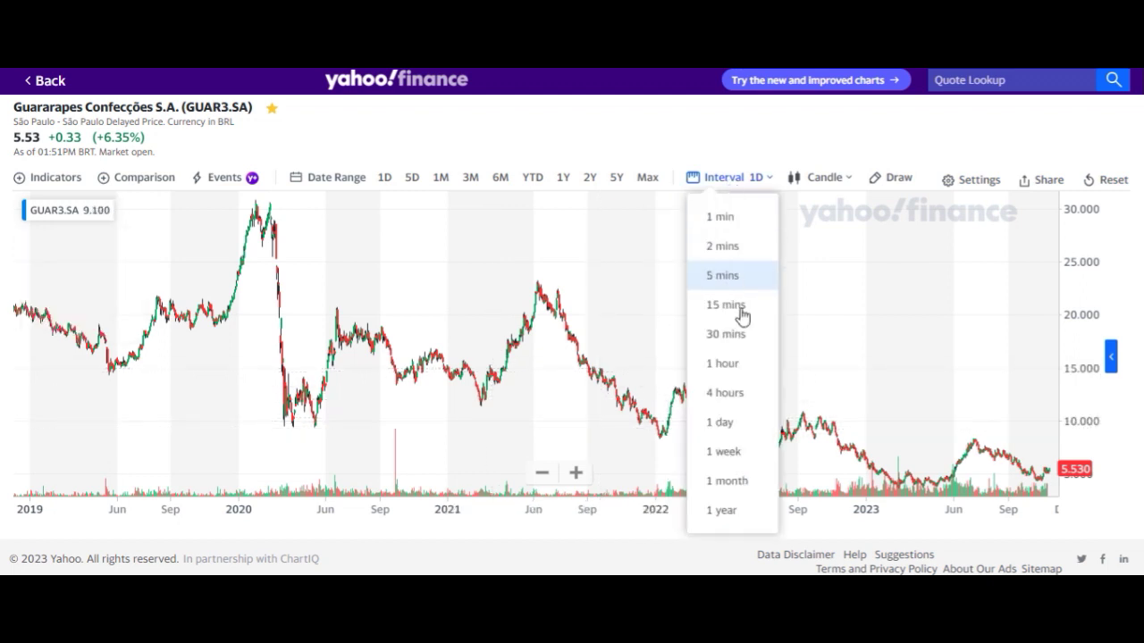
pyautogui.click(726, 483)
pyautogui.scroll(5, 670, 357)
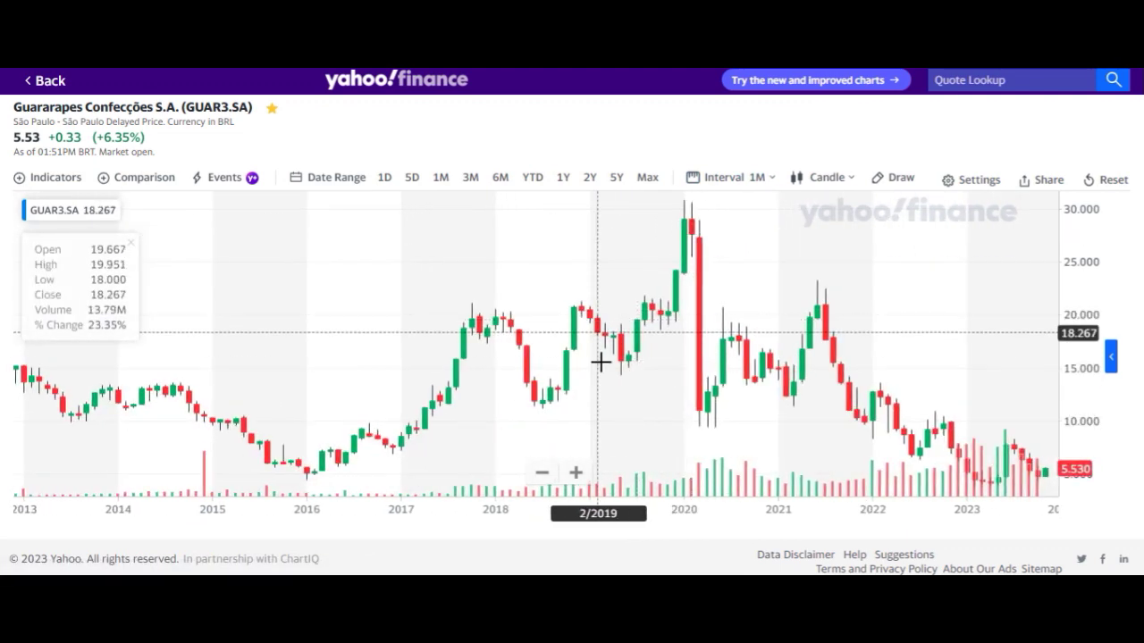